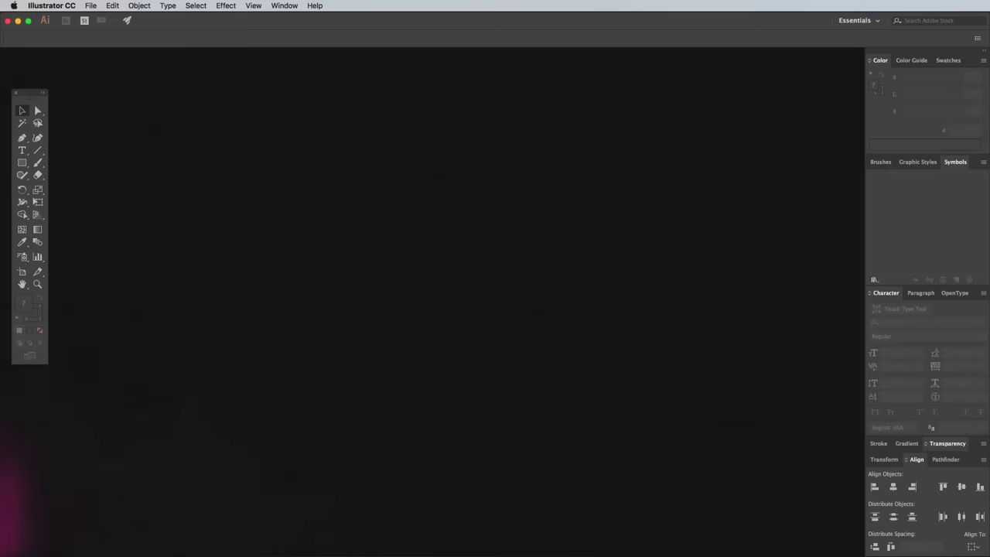
Step: Create a new A4 document in pixels with RGB colour mode
left_click(91, 6)
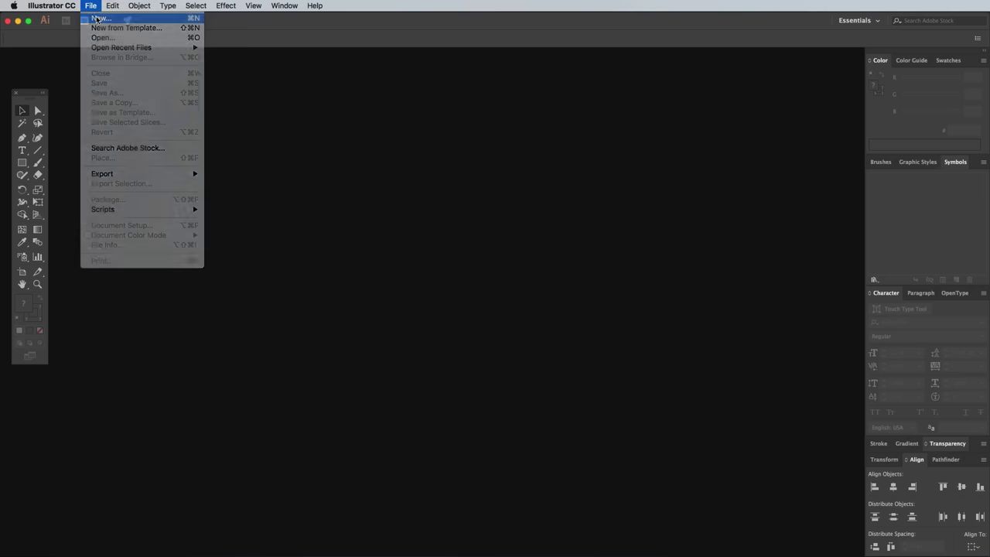
left_click(98, 18)
left_click(430, 313)
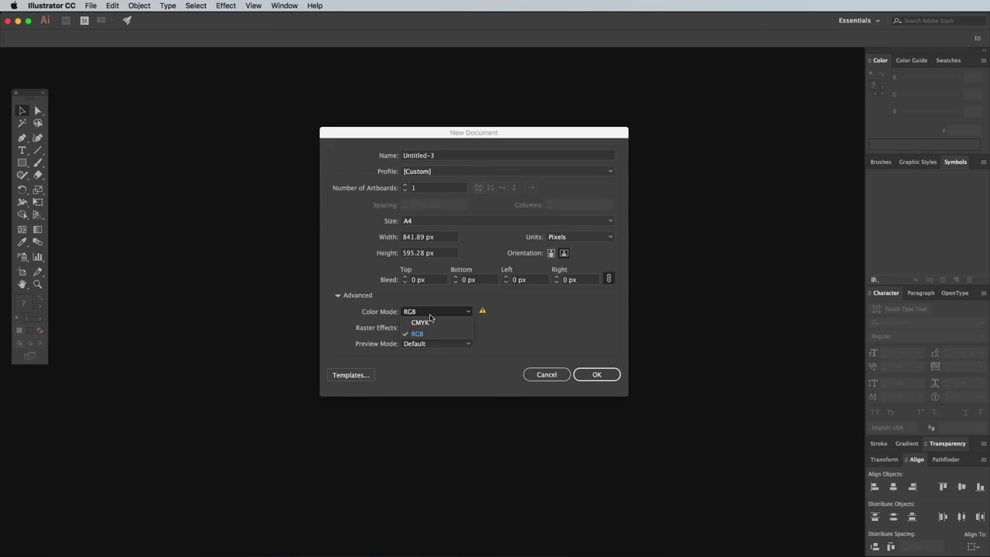
left_click(440, 336)
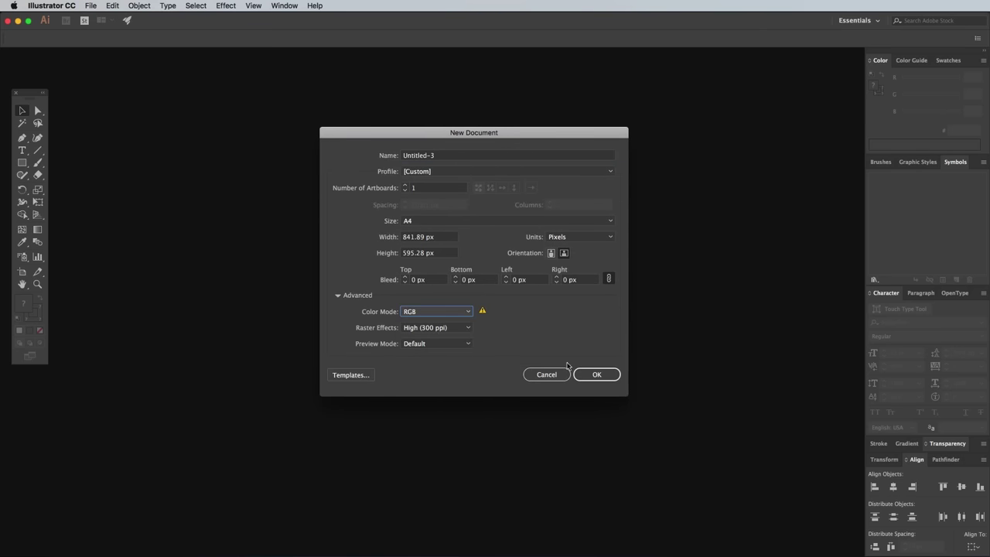
left_click(592, 374)
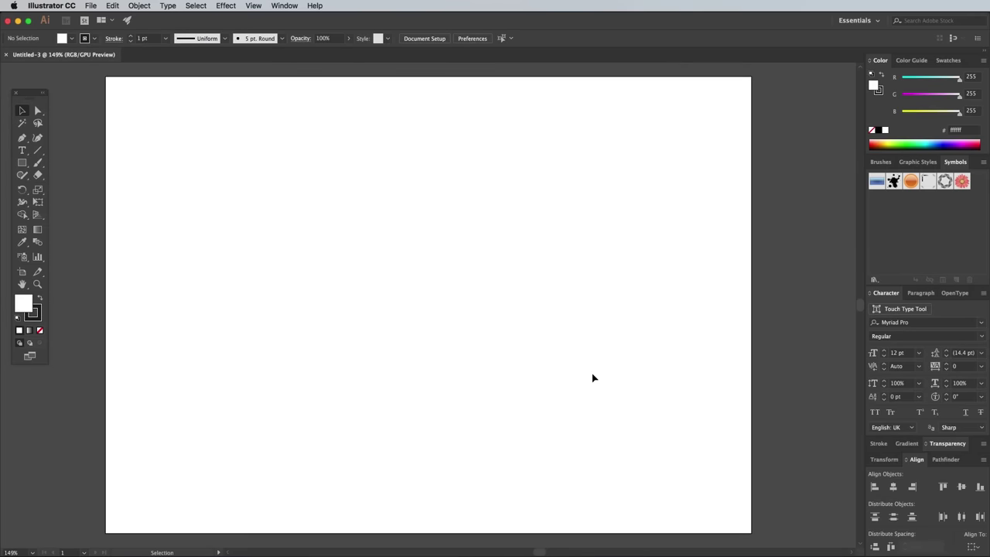
Step: Hide the artboards and toggle Smart Guides from the View menu
left_click(254, 7)
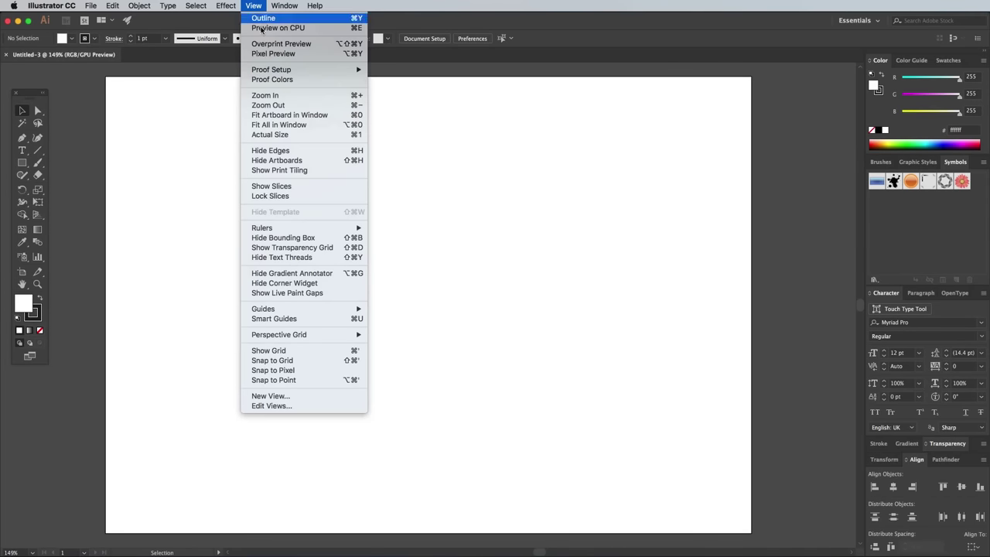
left_click(284, 159)
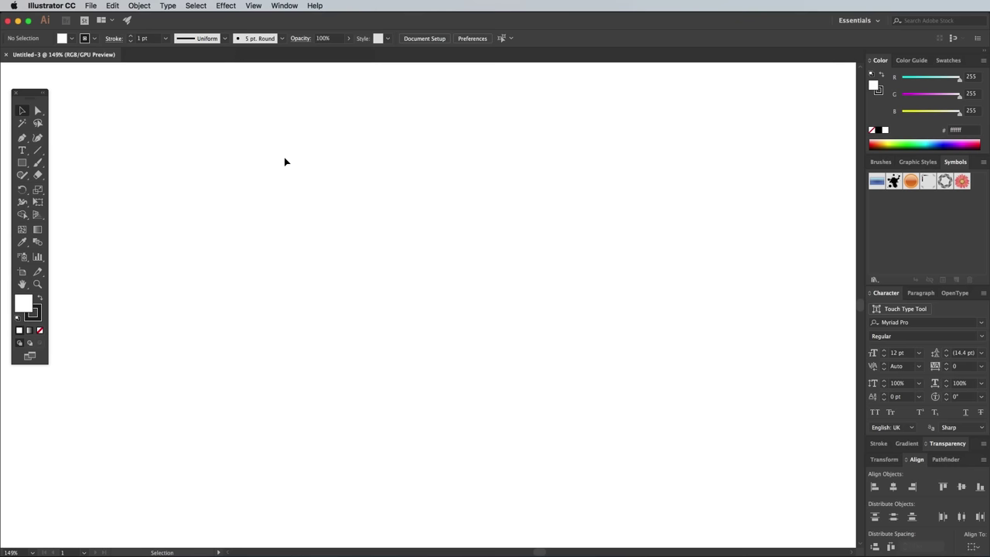
left_click(259, 5)
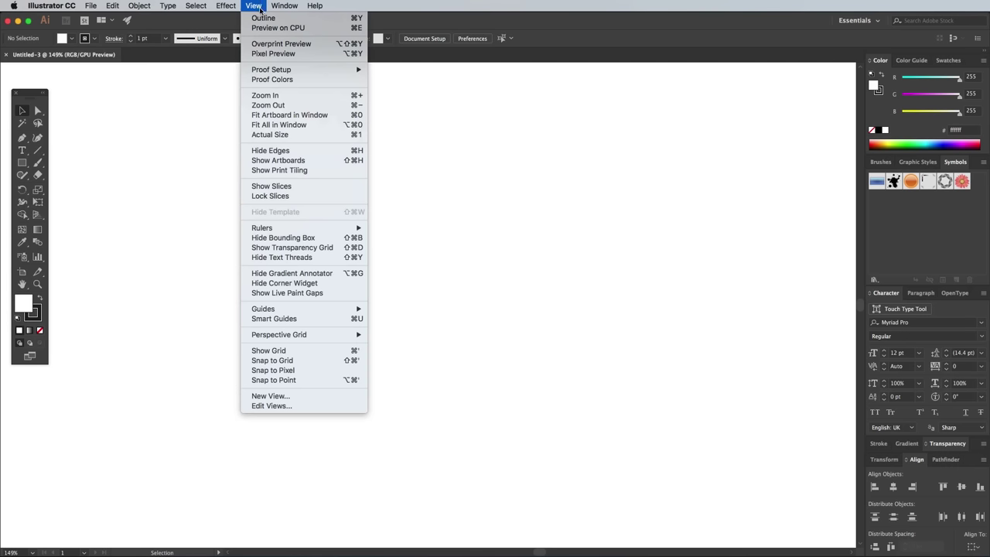
left_click(280, 319)
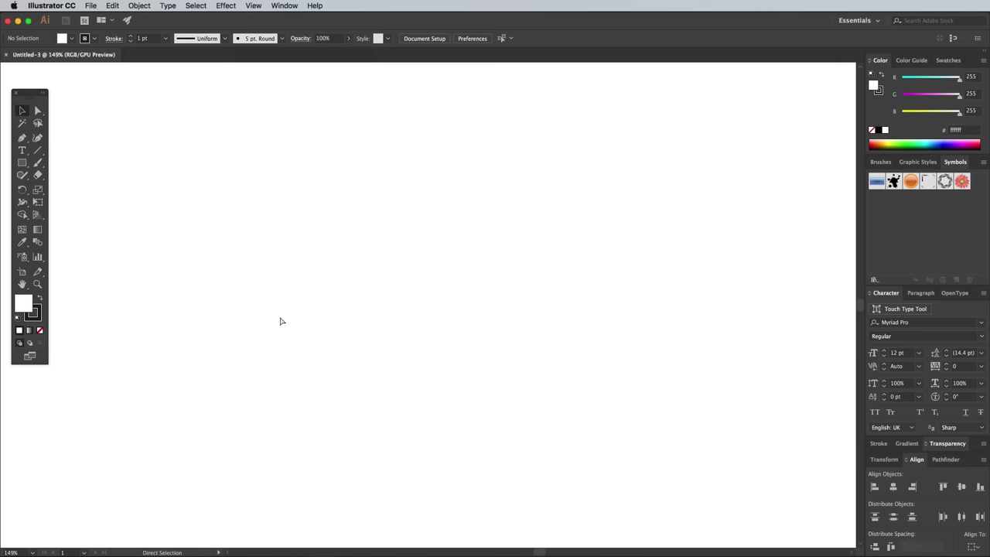
Step: Paste the five colour squares and check each one's hex value: red, dark red, grey, purple, yellow
key("super+v")
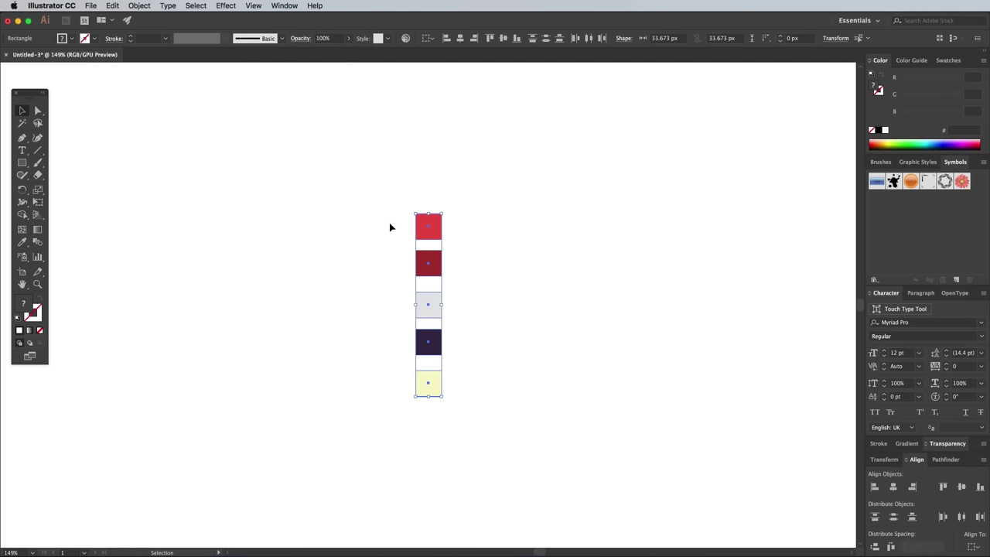
left_click(392, 227)
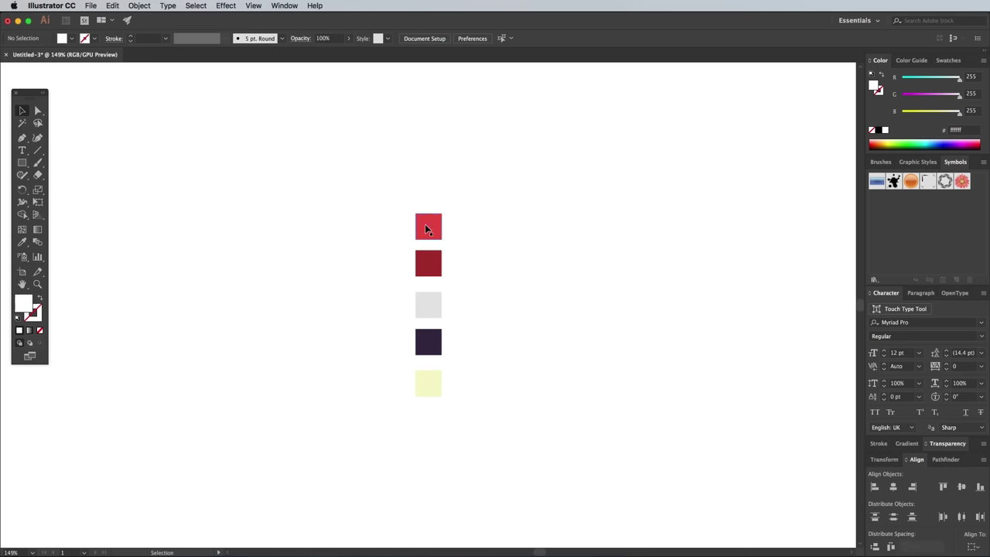
left_click(425, 226)
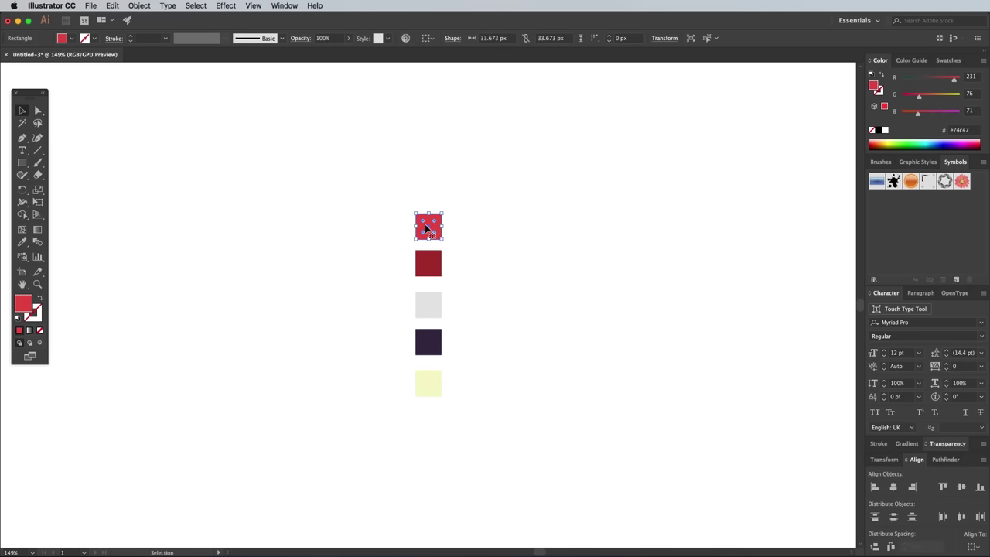
left_click(431, 267)
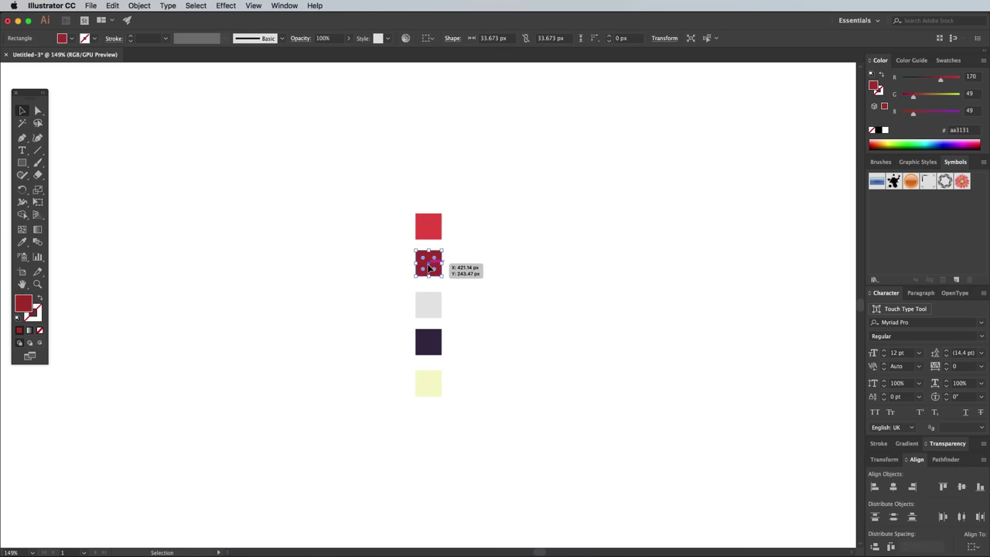
left_click(427, 310)
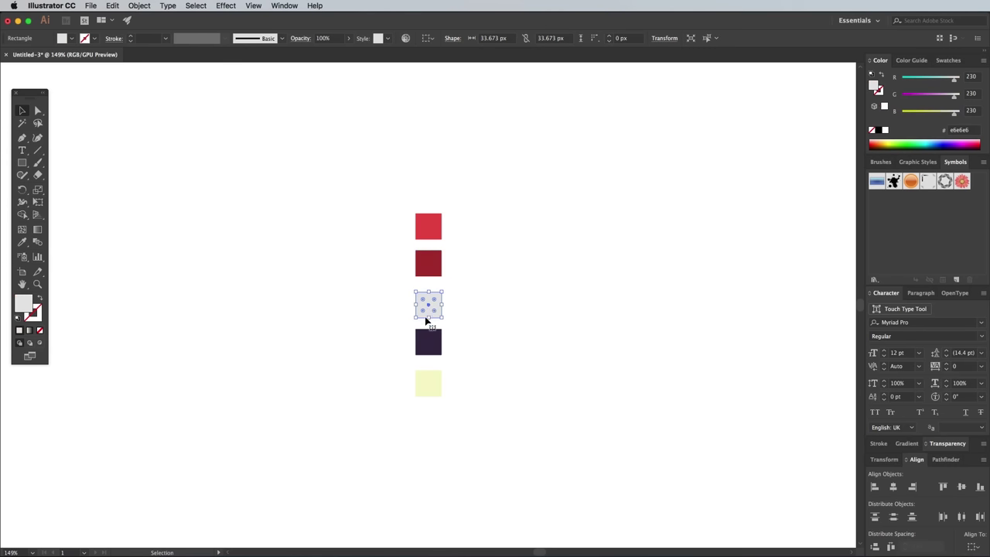
left_click(424, 345)
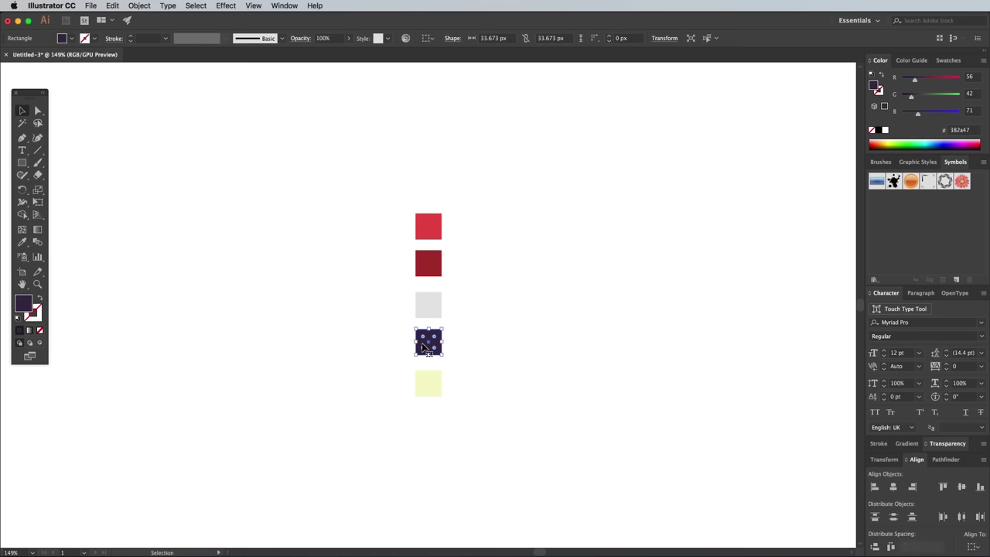
left_click(426, 385)
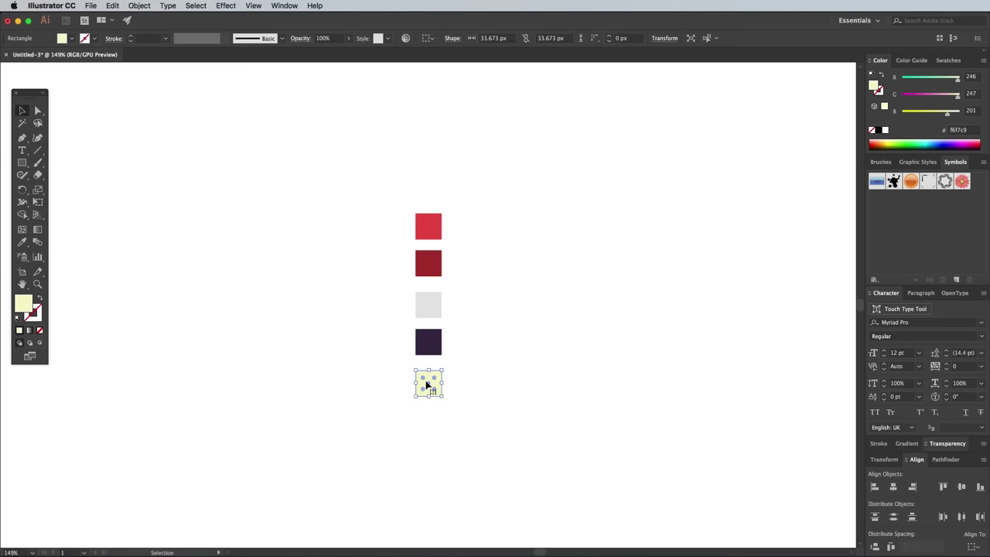
Step: Move all five colour squares to the canvas's top-right corner
left_click_drag(355, 219, 449, 396)
left_click_drag(428, 232, 787, 105)
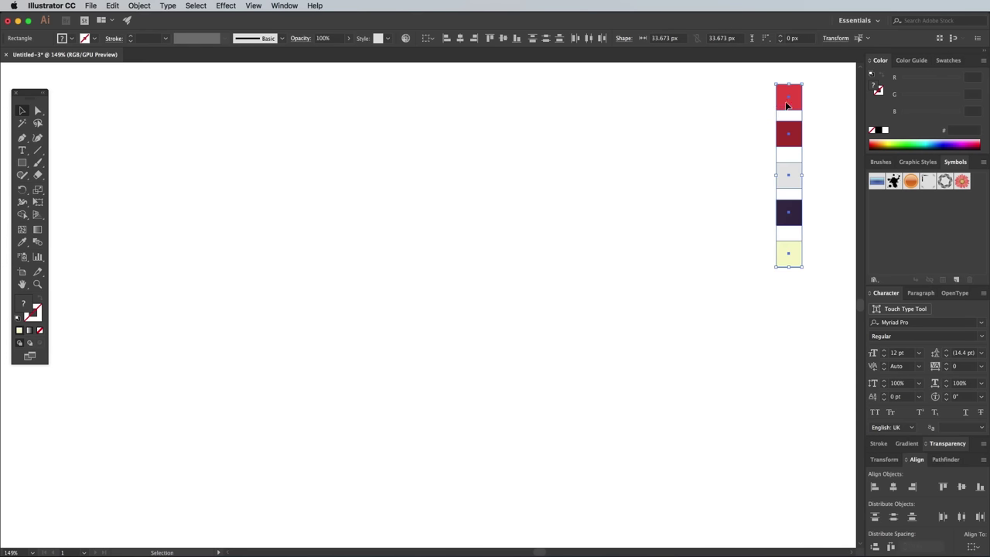
left_click(93, 314)
Step: With white fill and black stroke, draw a tall oval and sharpen its top and bottom anchors
left_click(17, 320)
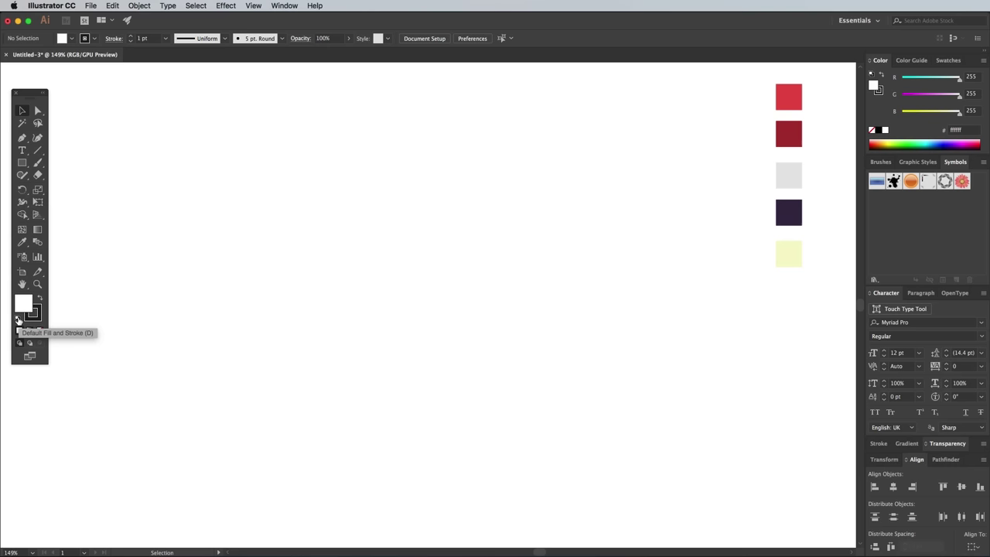
left_click_drag(24, 164, 66, 187)
left_click_drag(354, 134, 503, 504)
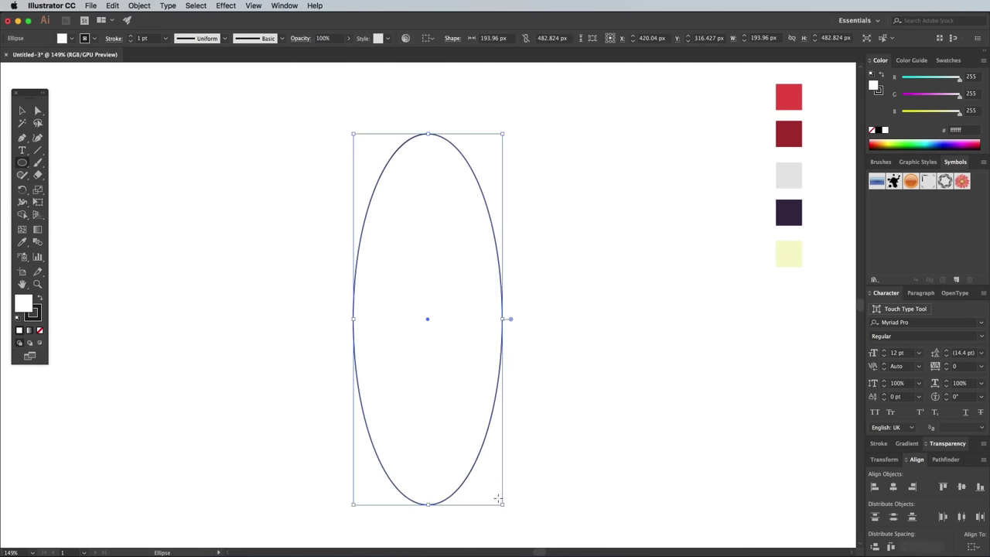
left_click(23, 140)
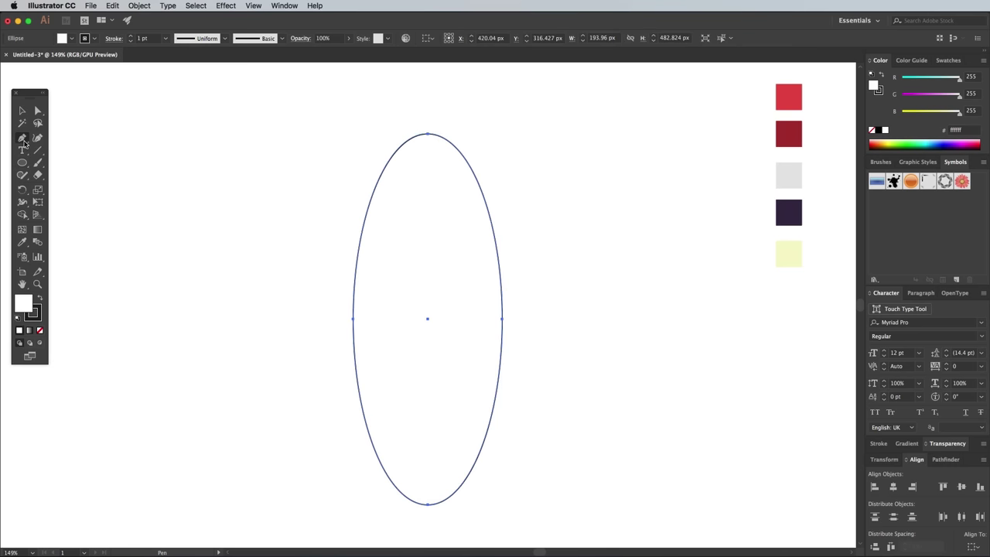
left_click(429, 135)
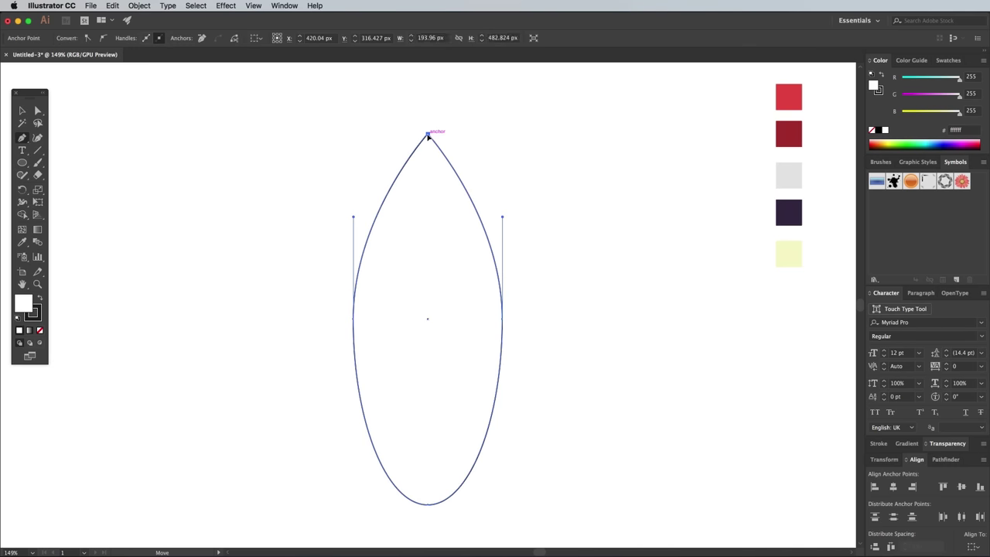
left_click(428, 504)
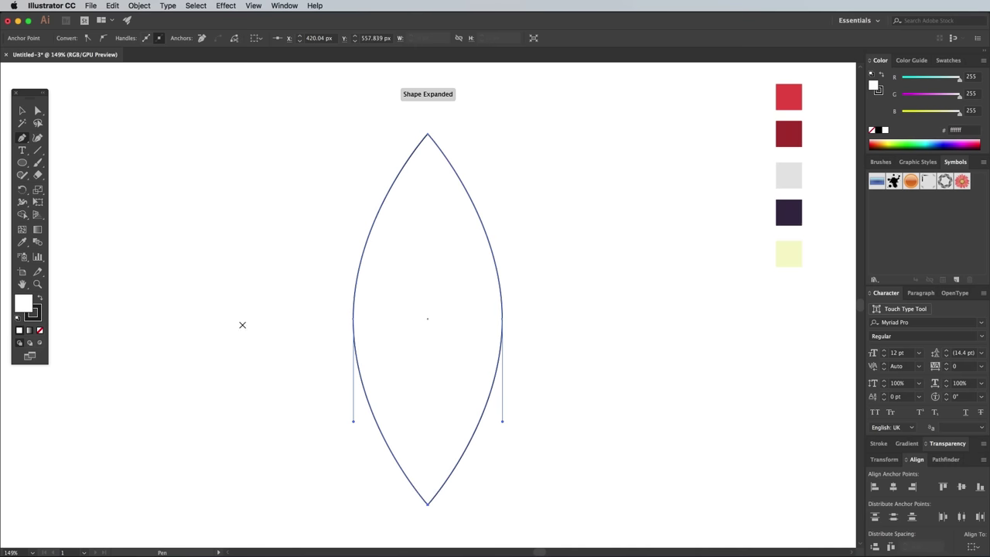
Step: Cut a flat, centred ellipse out of the body's bottom with Pathfinder Minus Front
left_click(22, 163)
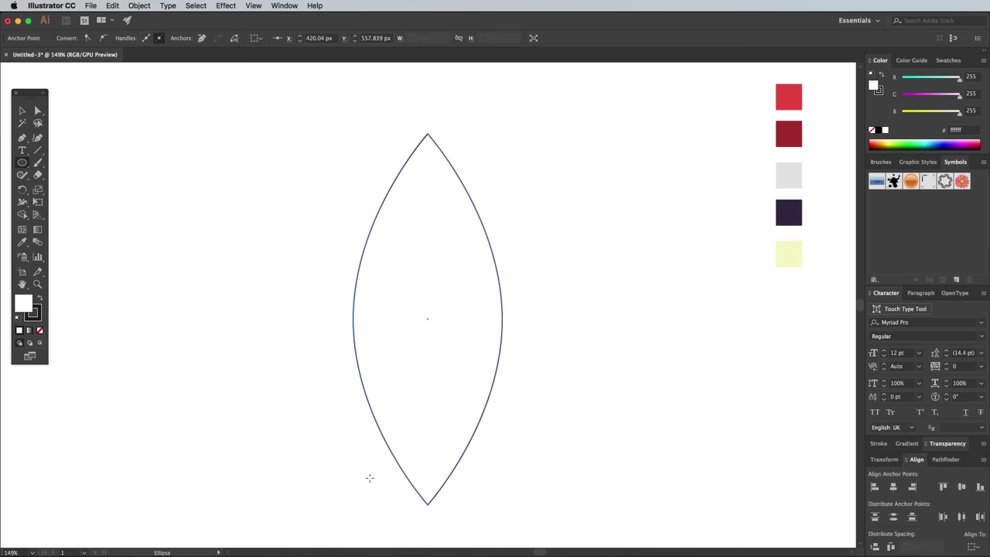
left_click_drag(370, 478, 495, 520)
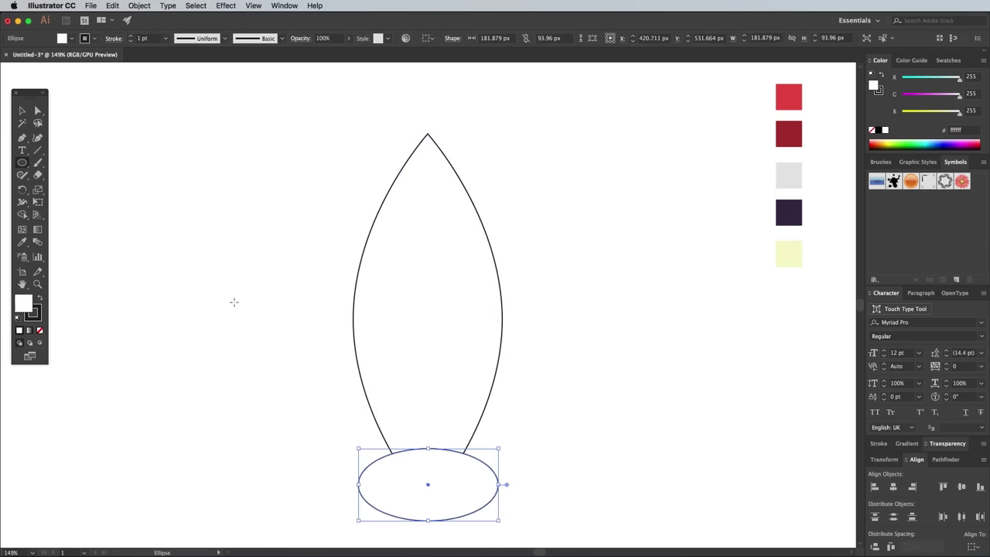
left_click(22, 111)
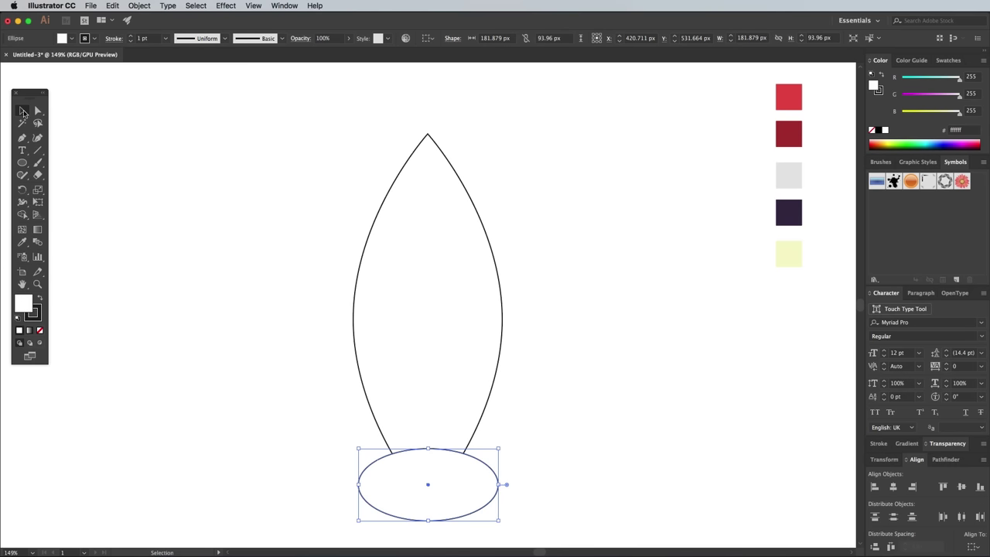
left_click(383, 208, "shift")
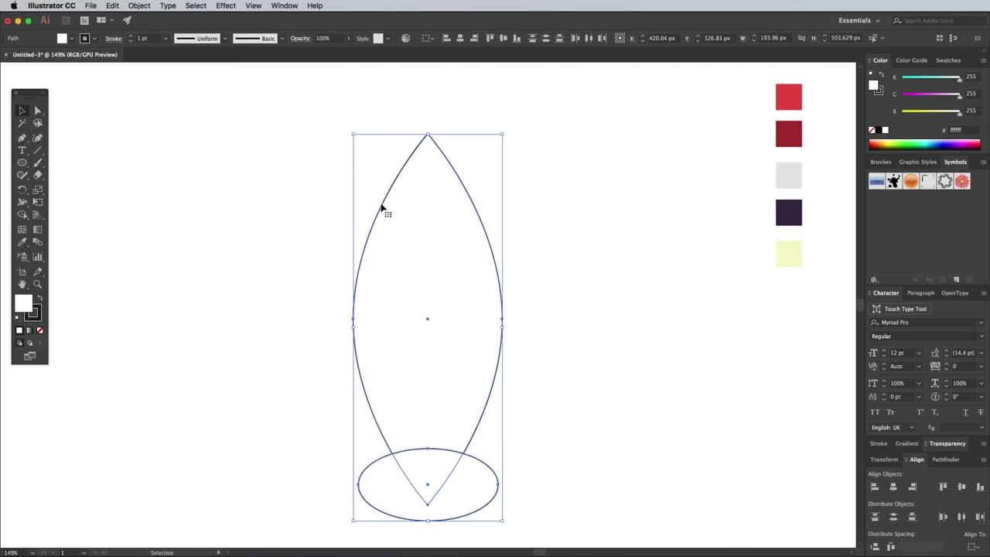
left_click(893, 487)
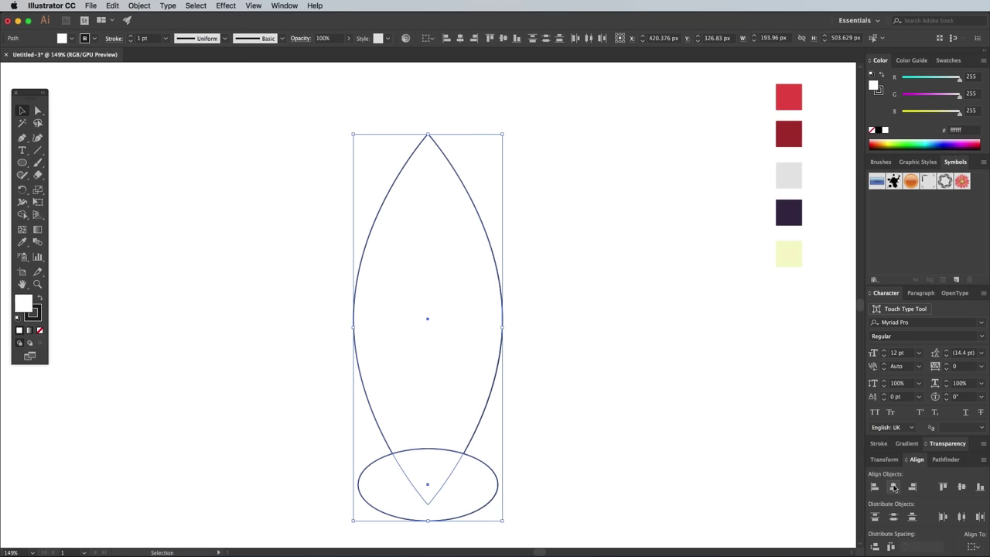
left_click(943, 460)
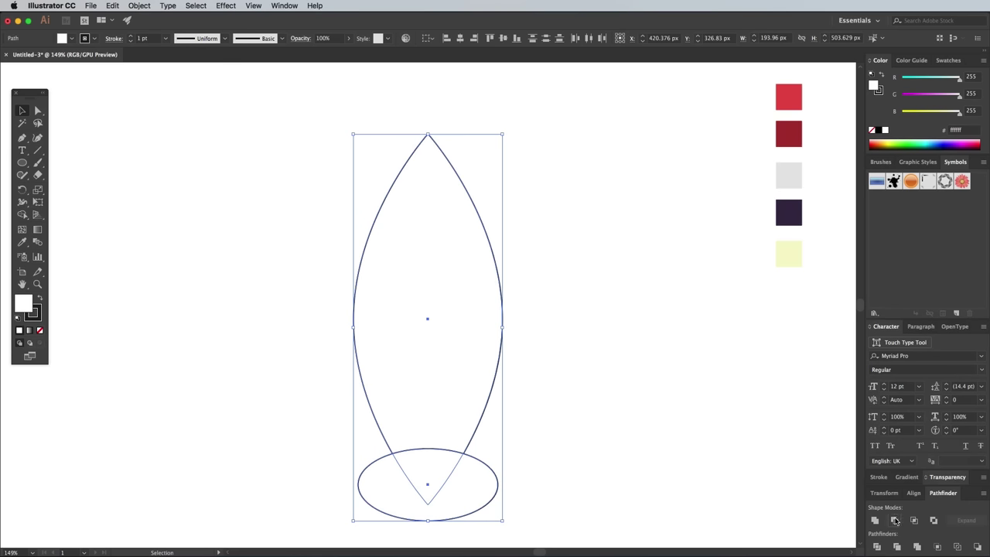
left_click(895, 520)
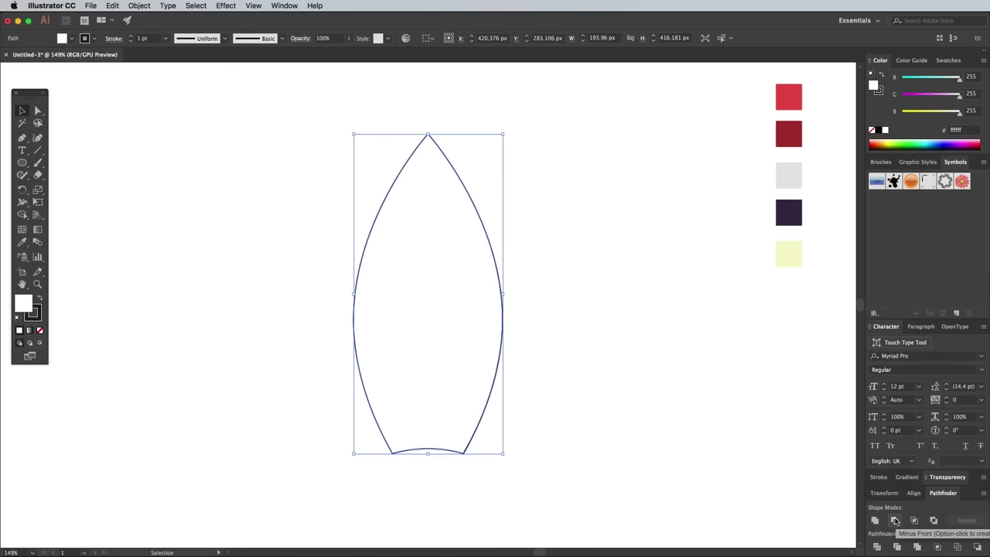
left_click(22, 163)
Step: Draw a small rectangle at the rocket's base and centre it horizontally under the body
left_click(74, 161)
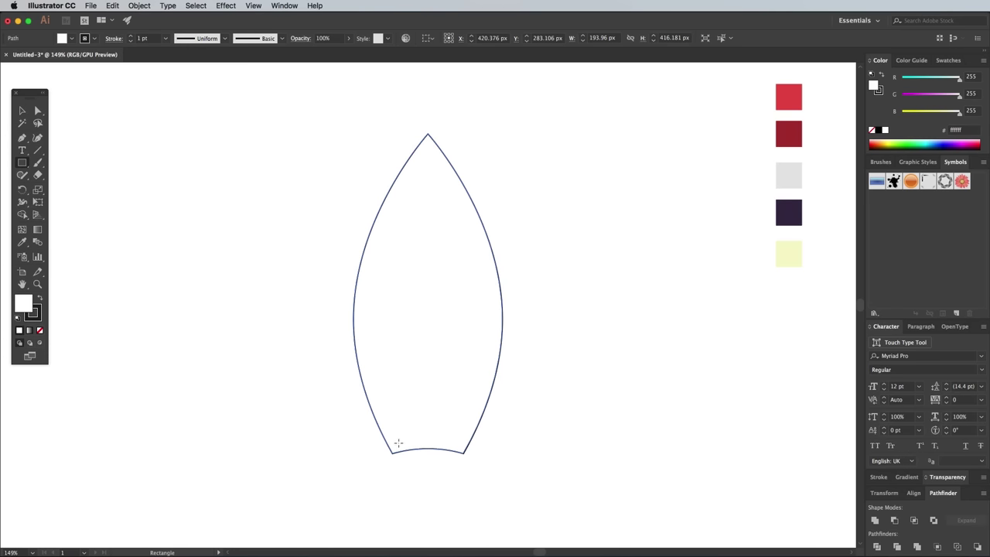
mouse_move(399, 444)
left_mouse_down()
mouse_move(456, 471)
mouse_move(459, 462)
left_mouse_up()
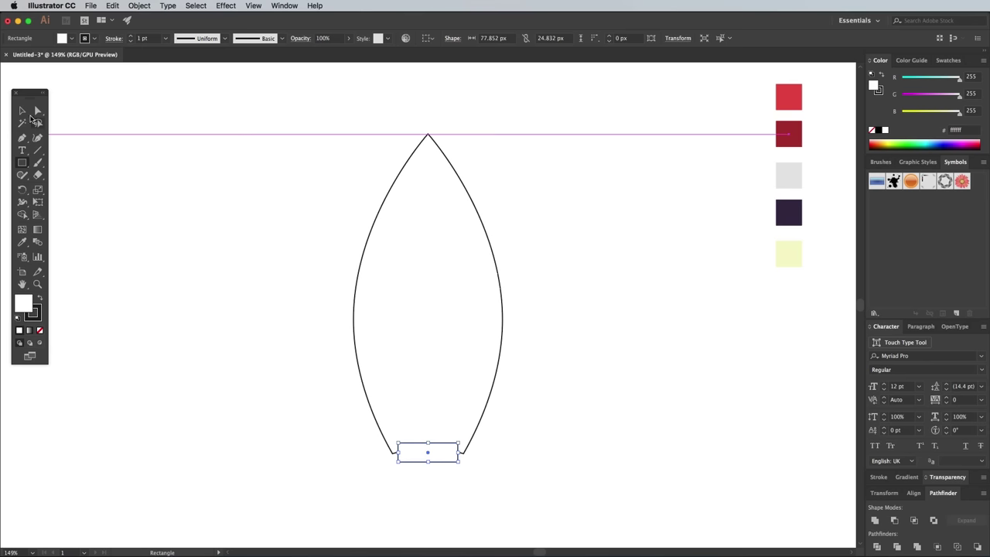
key("v")
left_click(360, 412, "shift")
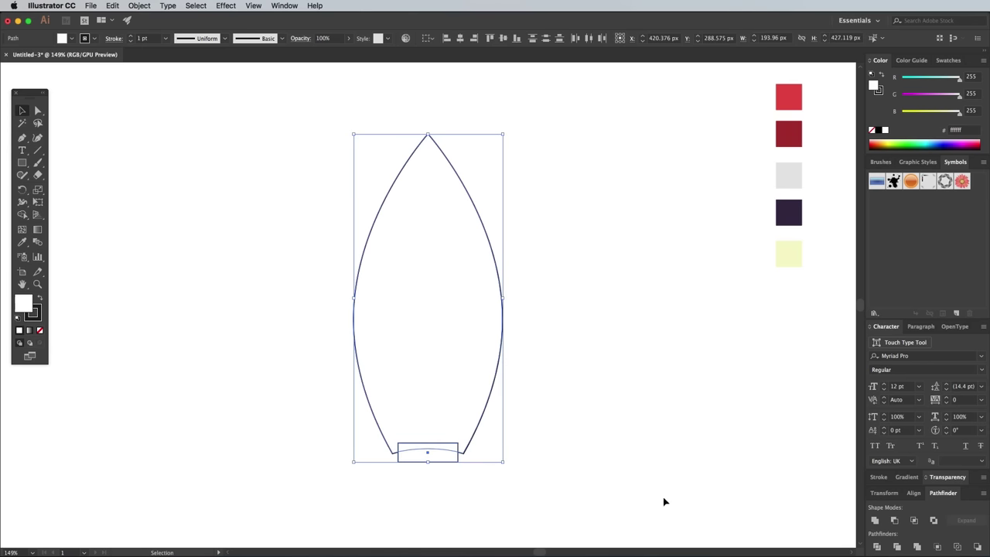
left_click(914, 493)
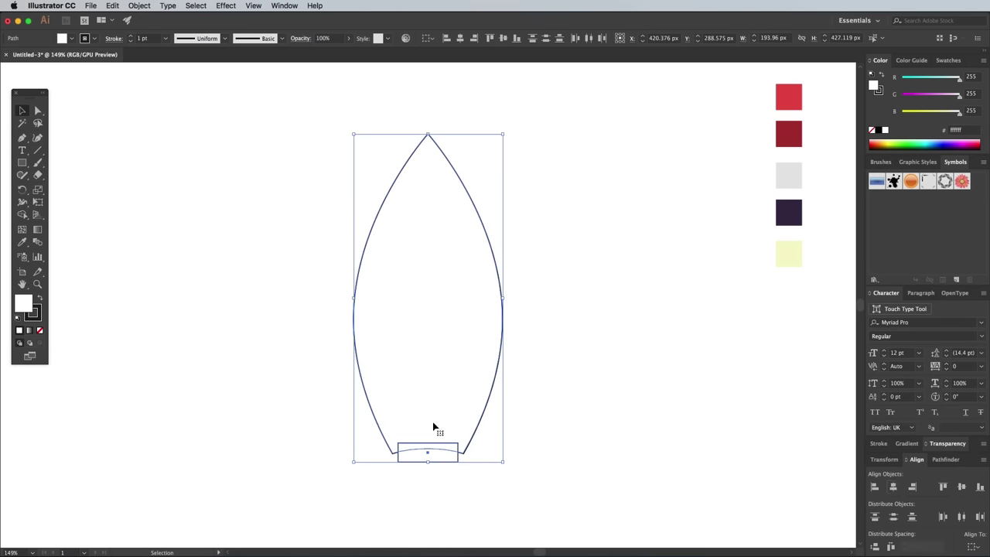
left_click(518, 431)
Step: Send the nozzle rectangle behind the rocket body
left_click(438, 457)
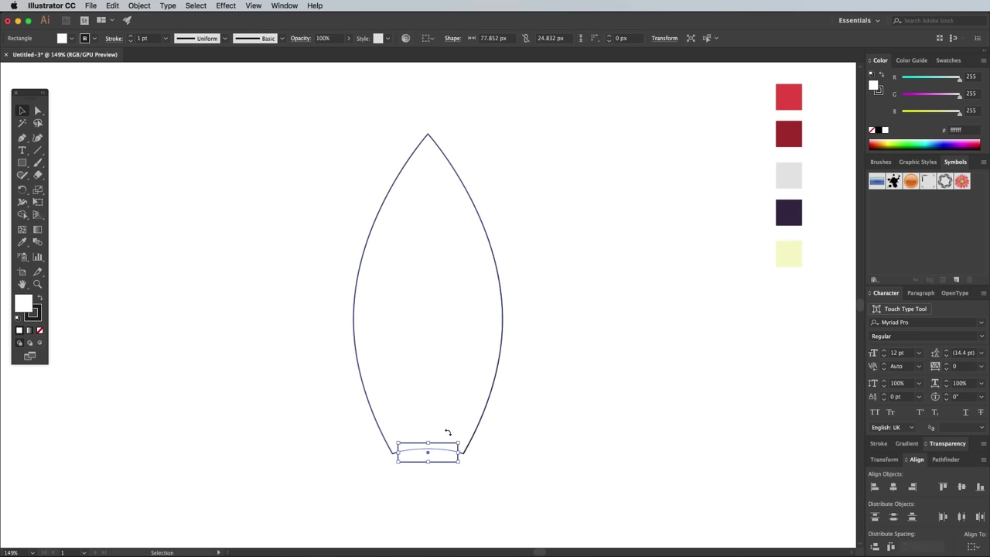
right_click(438, 283)
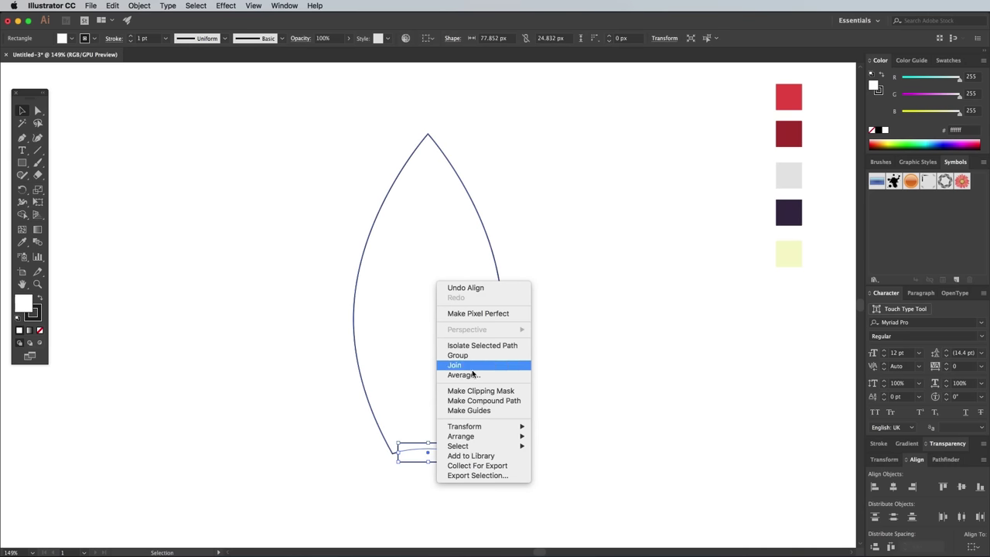
mouse_move(473, 439)
left_click(549, 466)
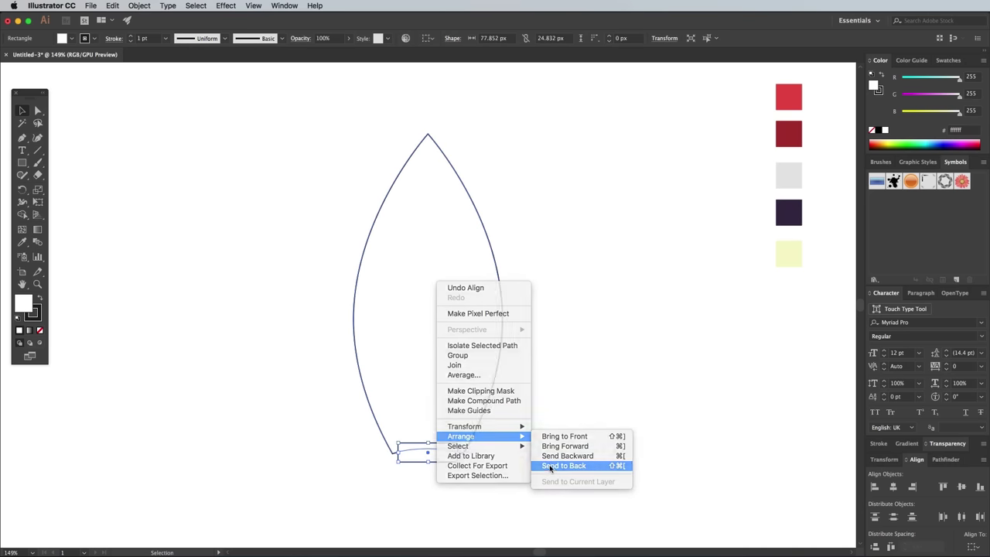
left_click(520, 454)
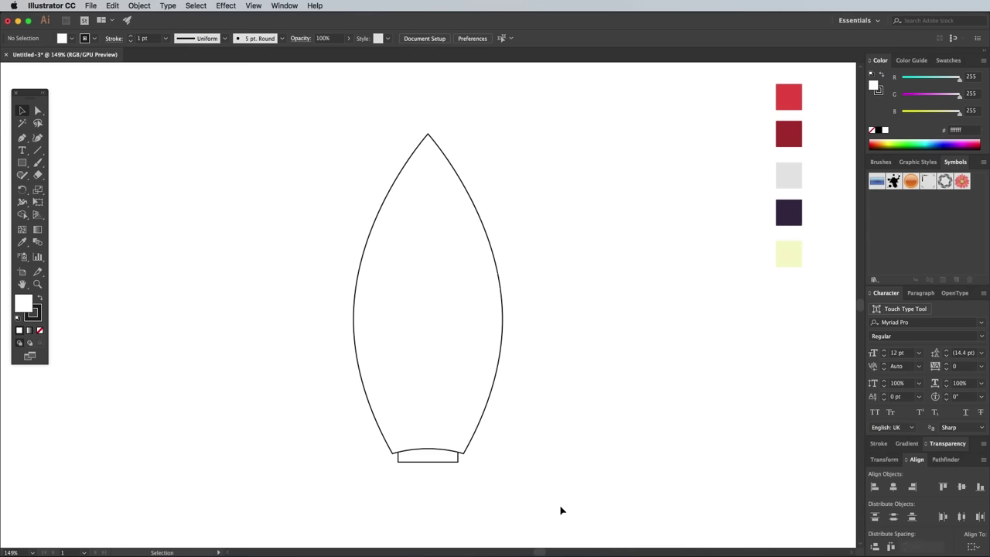
Step: Draw a circle across the rocket's lower half and align it with the body
left_click_drag(22, 162, 78, 188)
left_click_drag(296, 332, 556, 350)
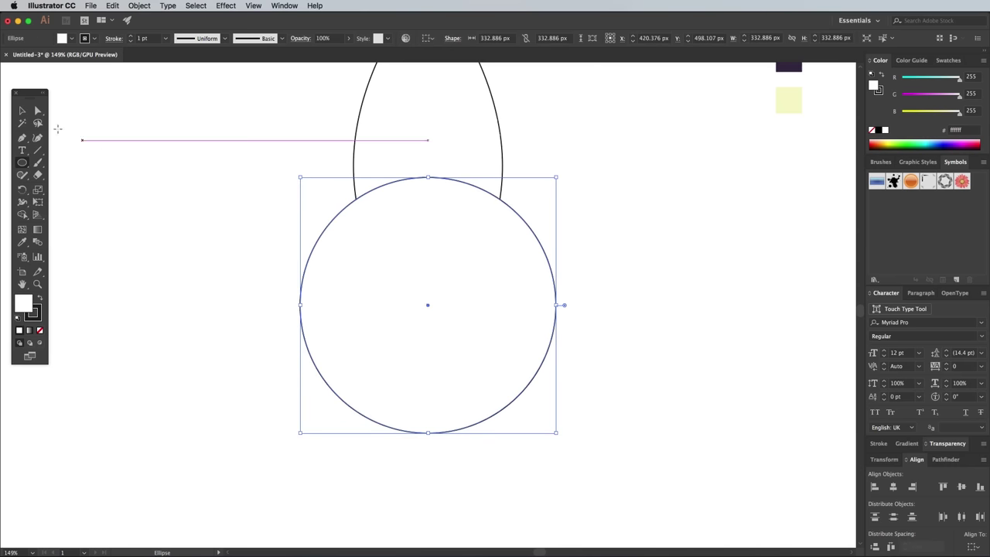
left_click(22, 111)
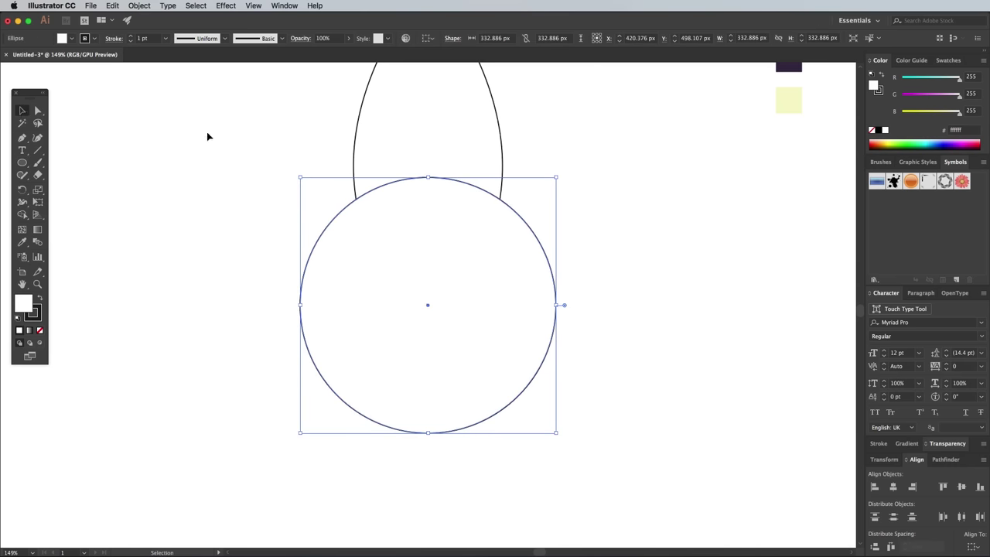
left_click(356, 139, "shift")
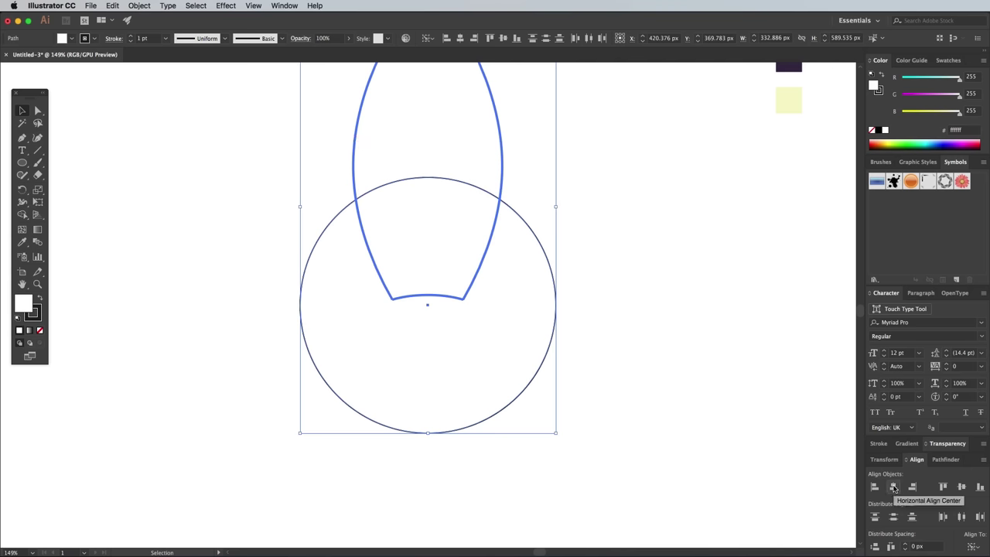
left_click(610, 259)
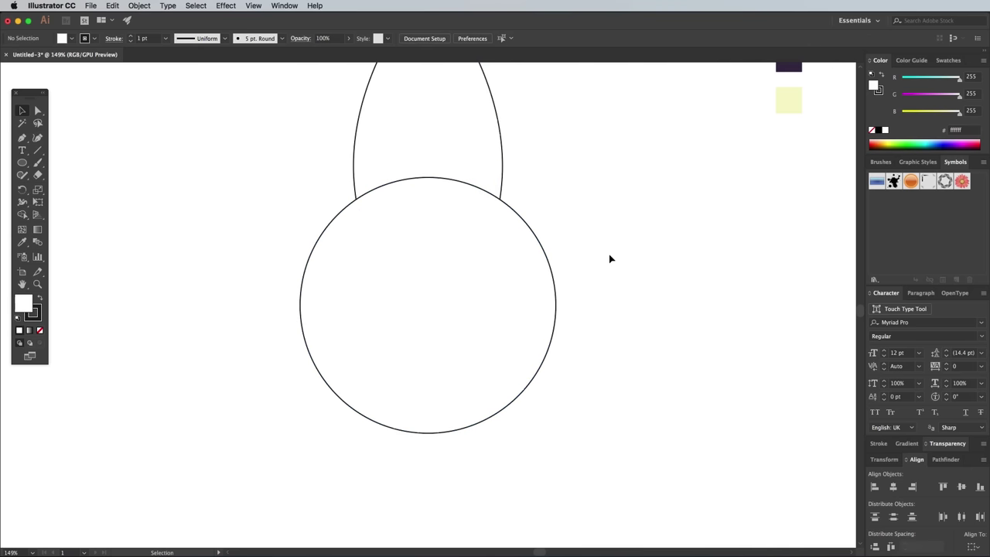
Step: Paste a copy of the circle in front, shift it down, and subtract it to leave a crescent
left_click(544, 249)
left_click(113, 6)
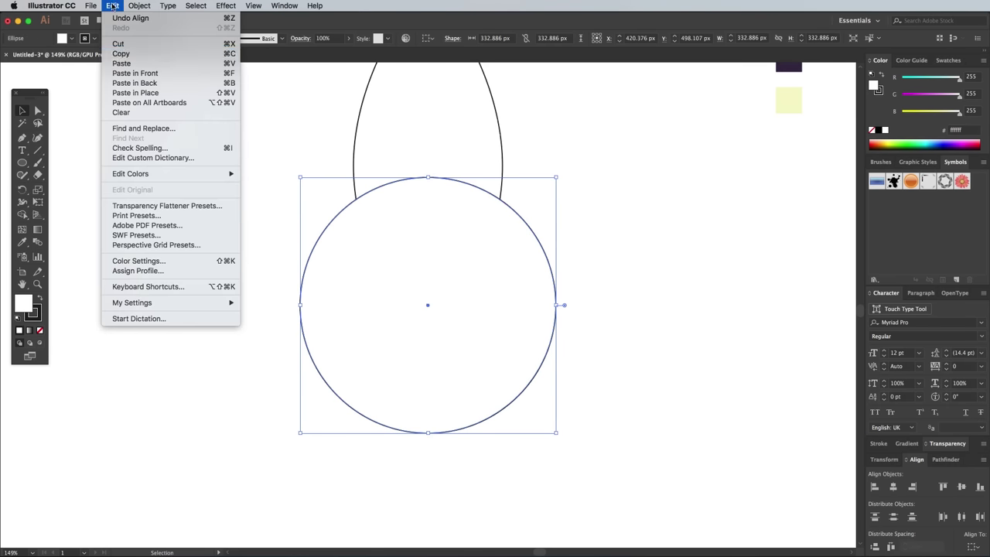
left_click(121, 63)
left_click(113, 5)
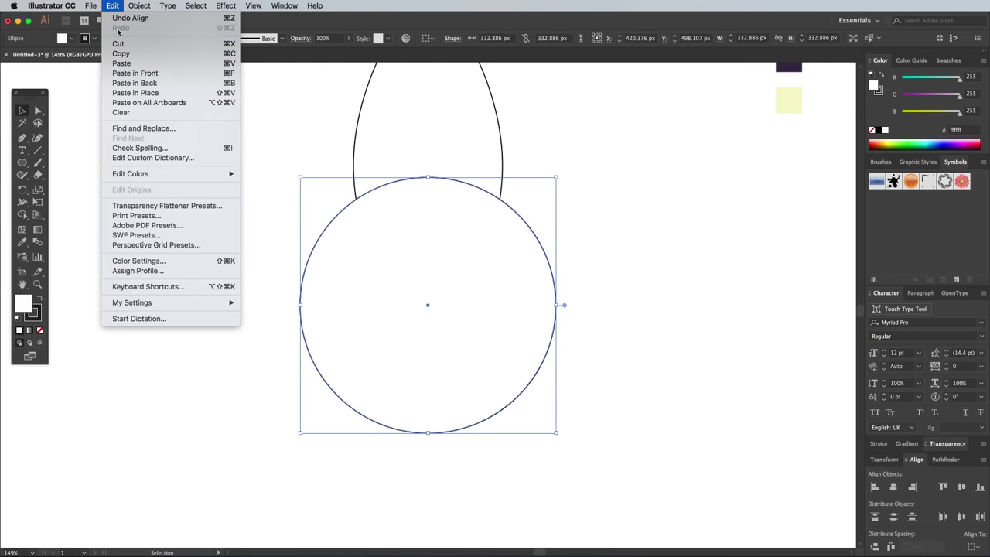
left_click(135, 73)
left_click_drag(429, 294, 432, 347)
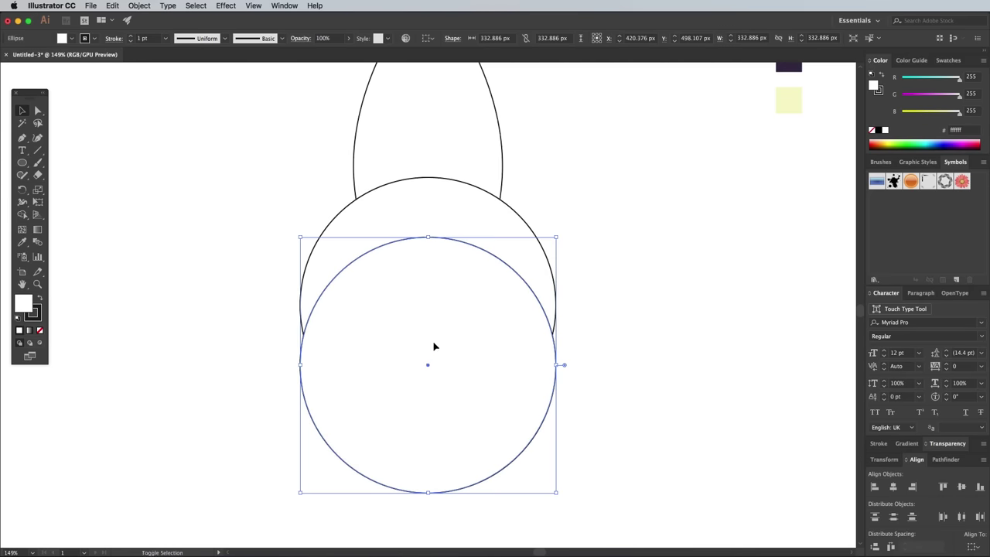
left_click(462, 203, "shift")
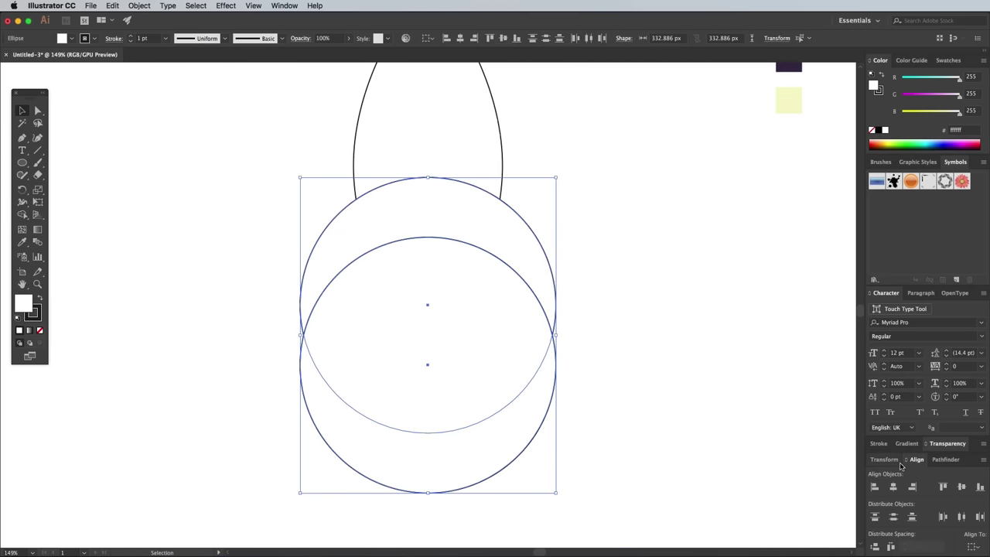
left_click(935, 462)
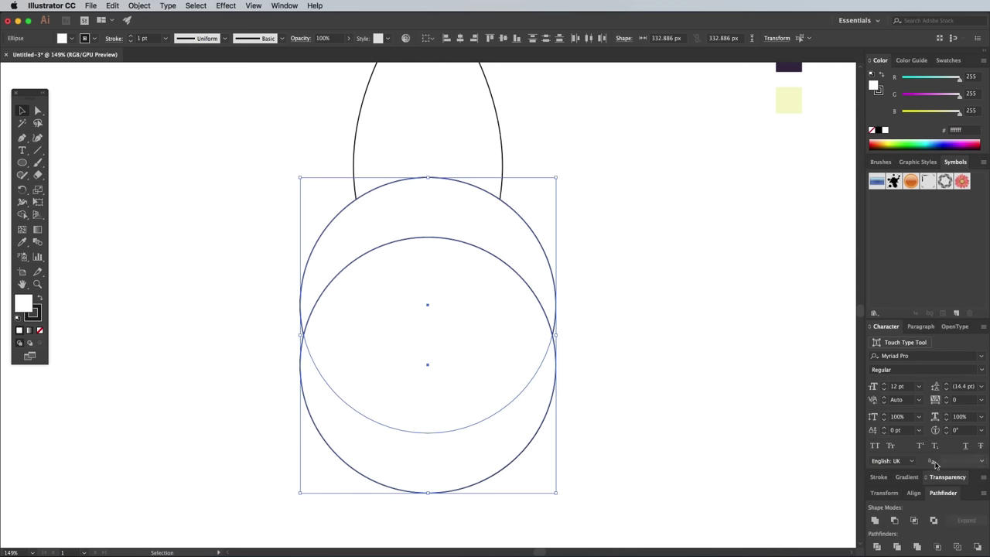
left_click(894, 520)
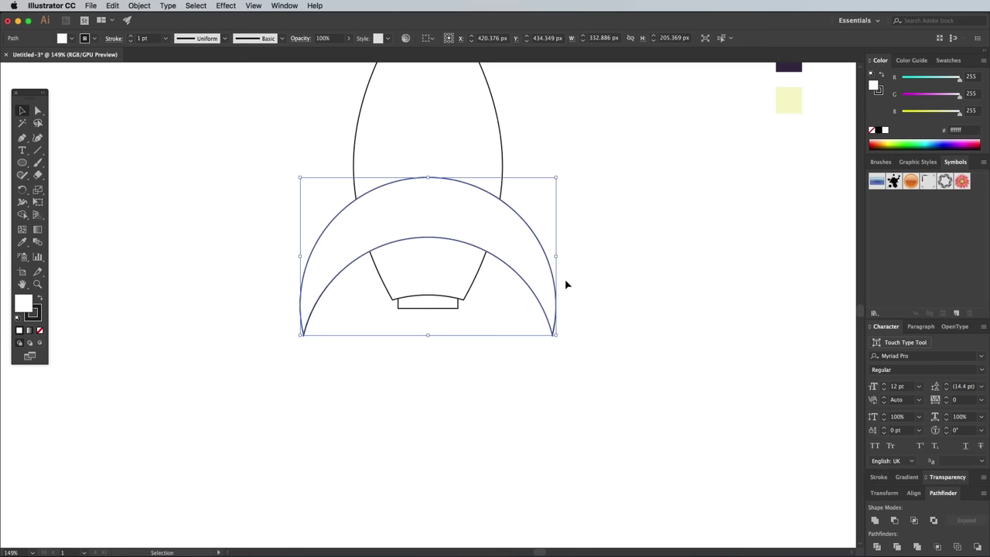
Step: Nudge the crescent slightly lower and send it behind the rocket
left_click_drag(530, 264, 551, 281)
scroll(627, 307, "up", 5)
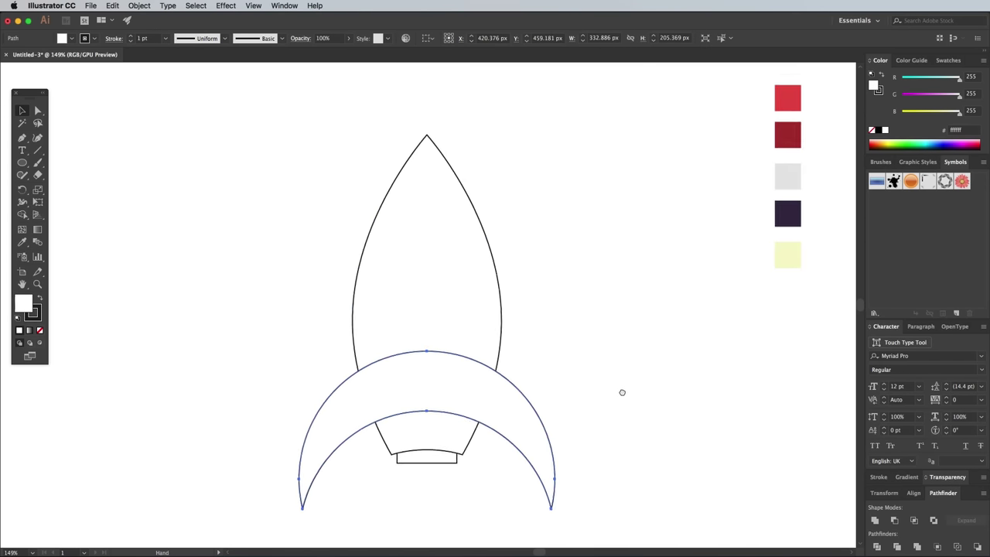
left_click_drag(621, 394, 633, 362)
right_click(483, 356)
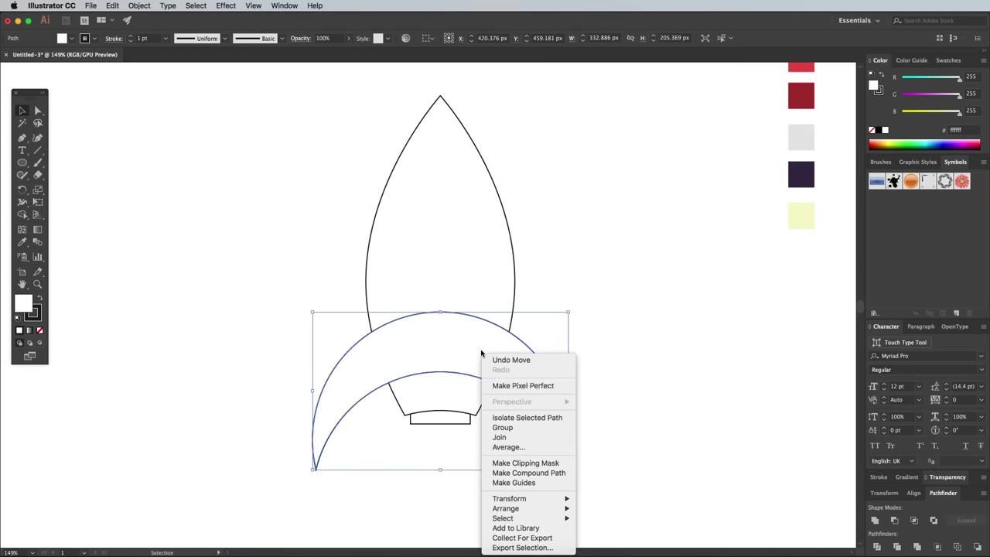
mouse_move(506, 508)
left_click(603, 540)
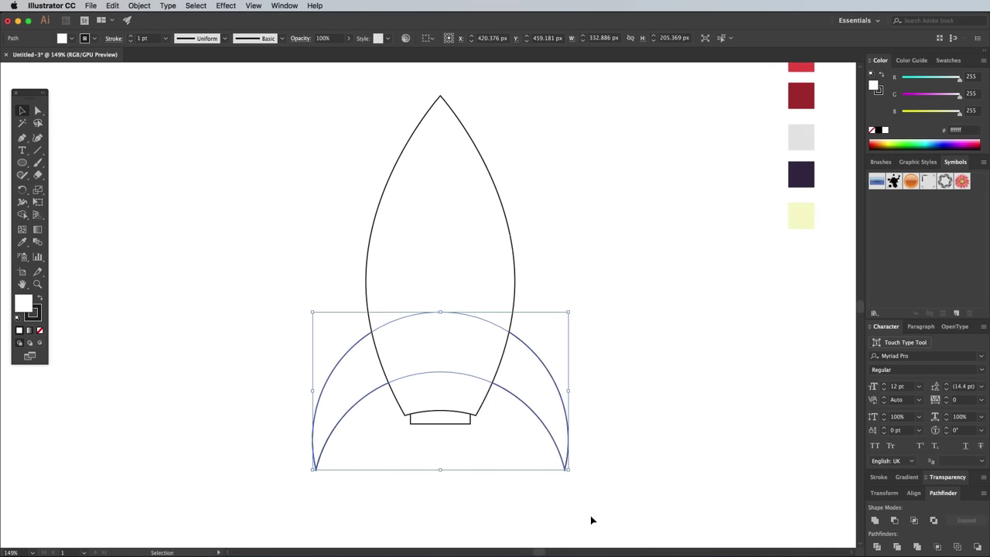
Step: Draw a narrow ellipse at the rocket's base, centred horizontally on the body
key("l")
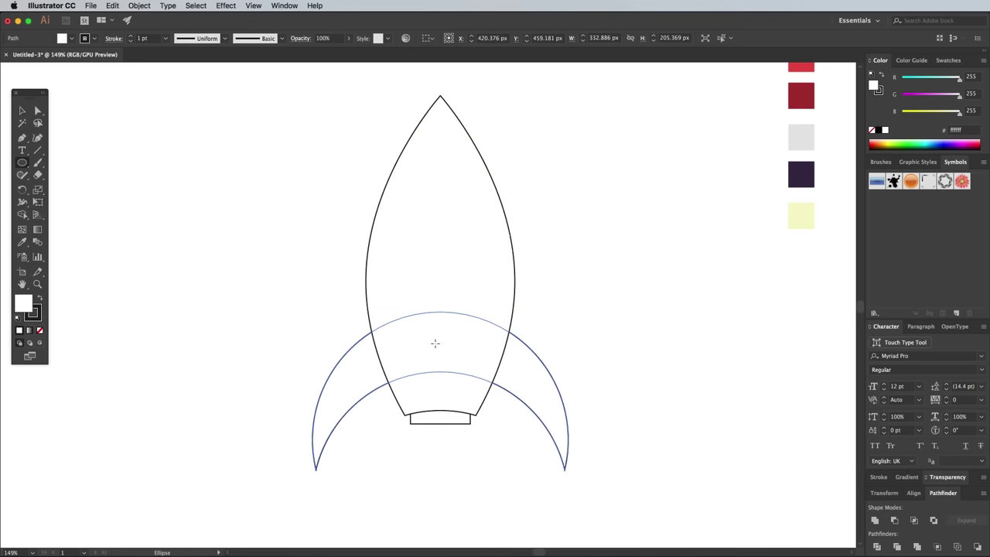
left_click_drag(421, 325, 461, 468)
key("v")
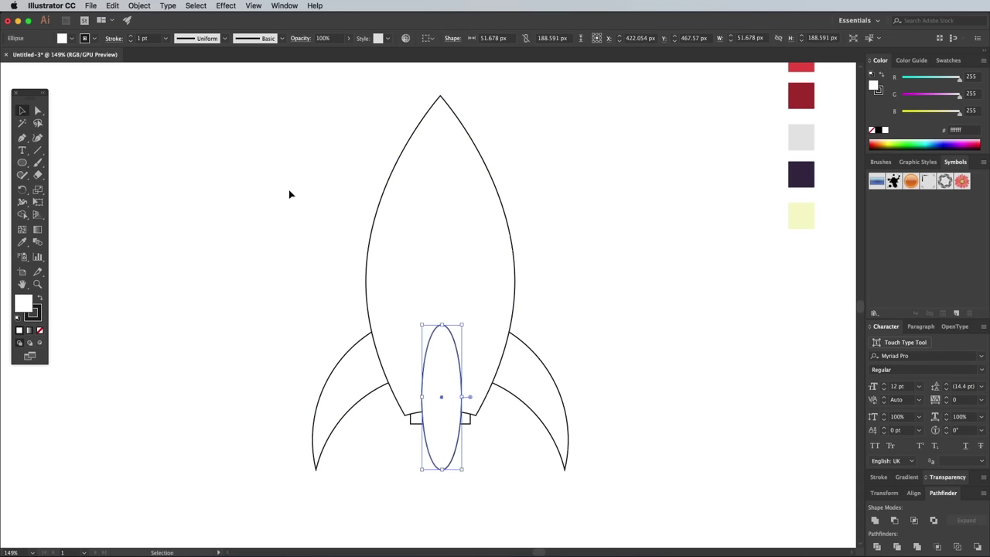
left_click(380, 217, "shift")
left_click(907, 494)
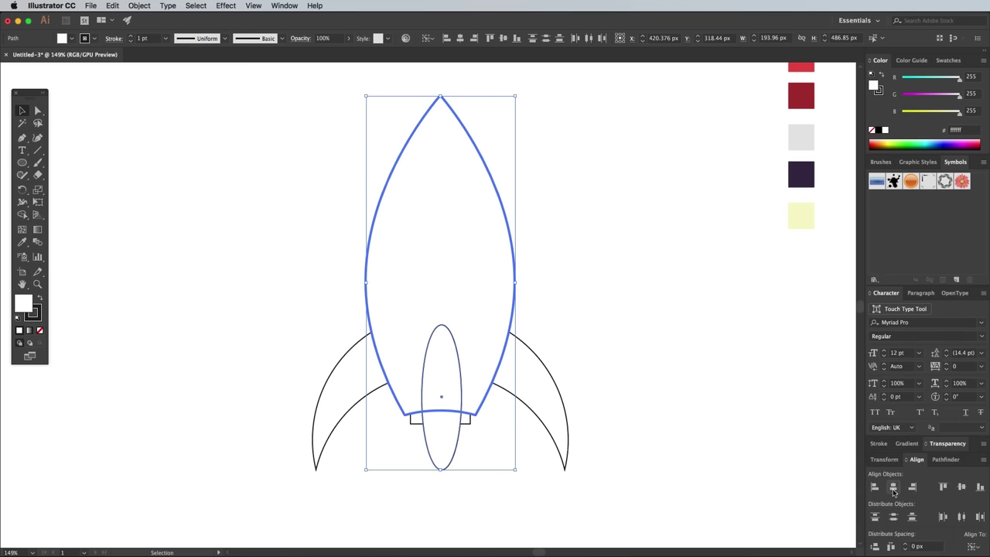
left_click(894, 487)
left_click(240, 255)
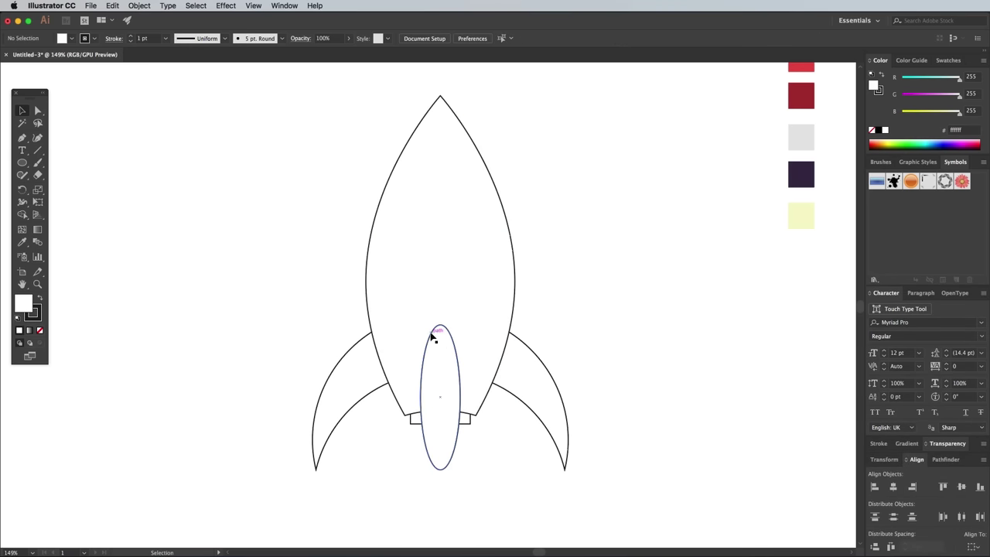
Step: Convert the narrow ellipse's top and bottom anchors into sharp points
left_click(434, 337)
left_click(22, 138)
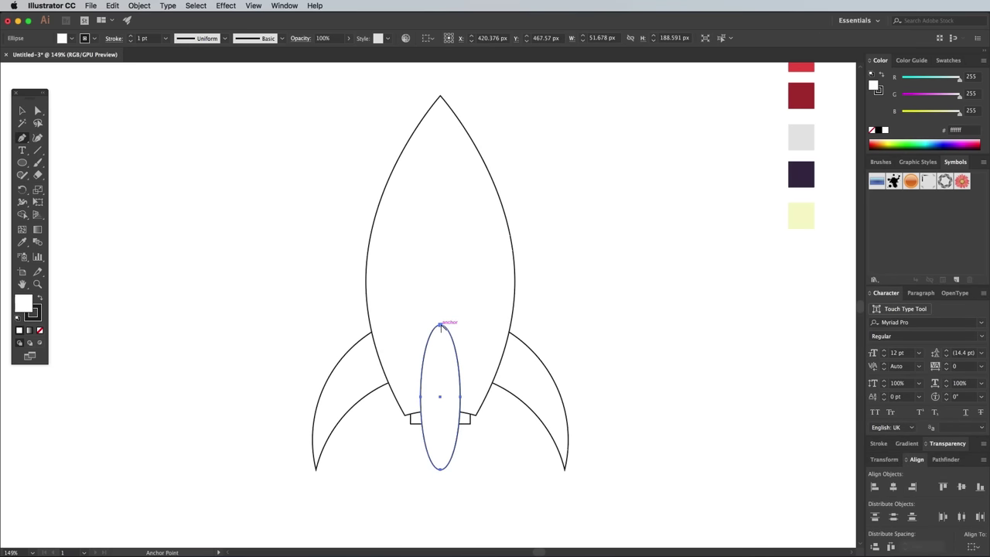
left_click(440, 325, "alt")
left_click(440, 468, "alt")
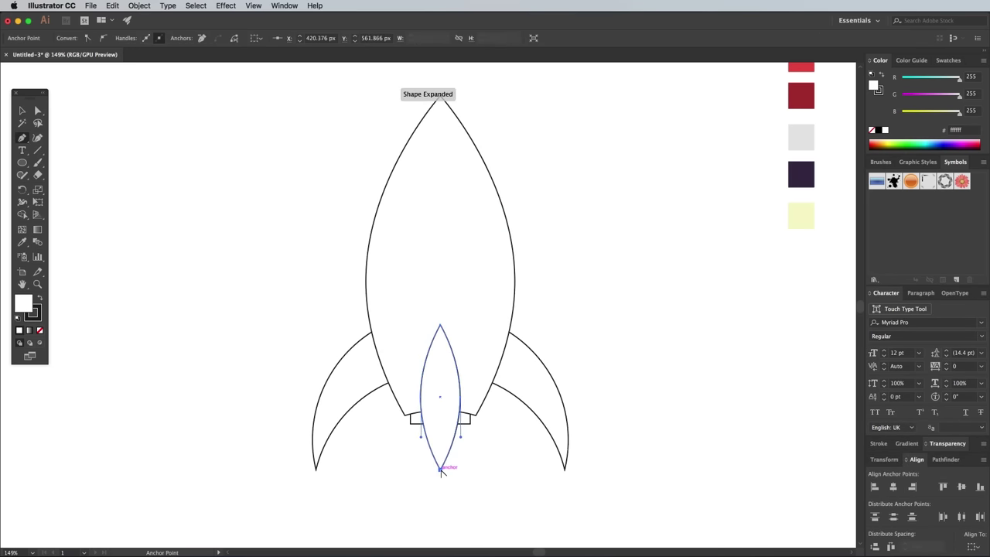
left_click(22, 111)
left_click(164, 213)
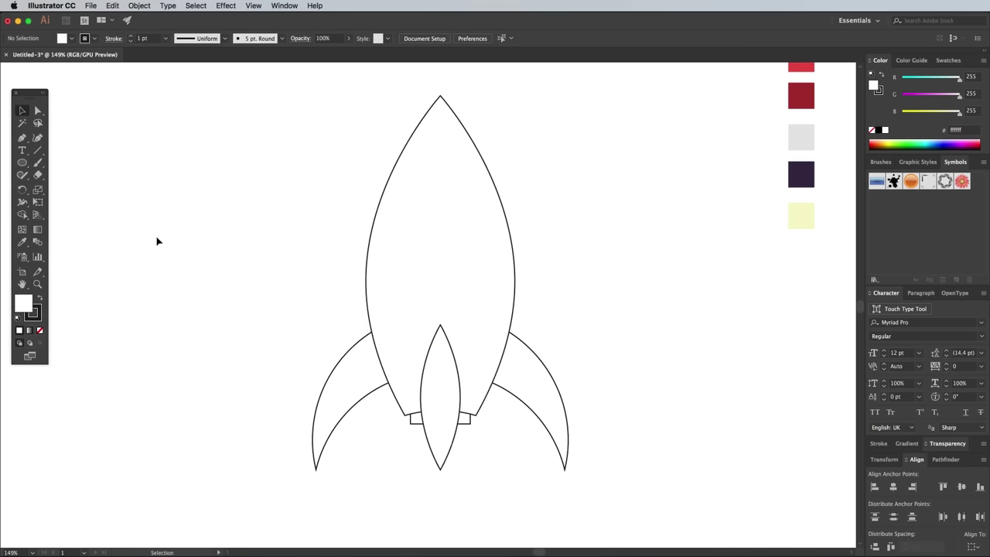
Step: Draw an ellipse over the nose and use Shape Builder to split off the nose tip
left_click(22, 162)
scroll(343, 177, "up", 3)
scroll(343, 177, "right", 2)
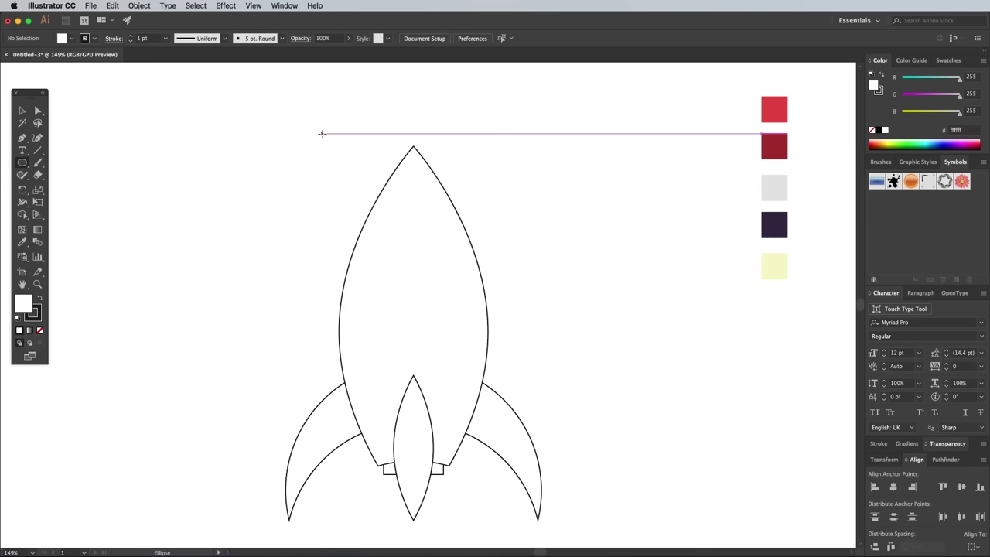
left_click_drag(322, 133, 505, 276)
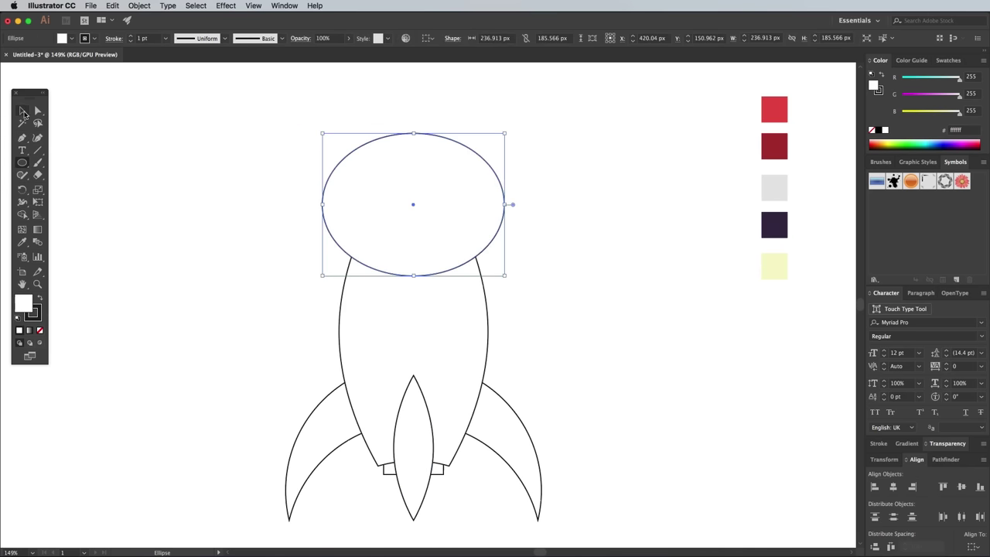
left_click(23, 112)
left_click_drag(270, 157, 481, 300)
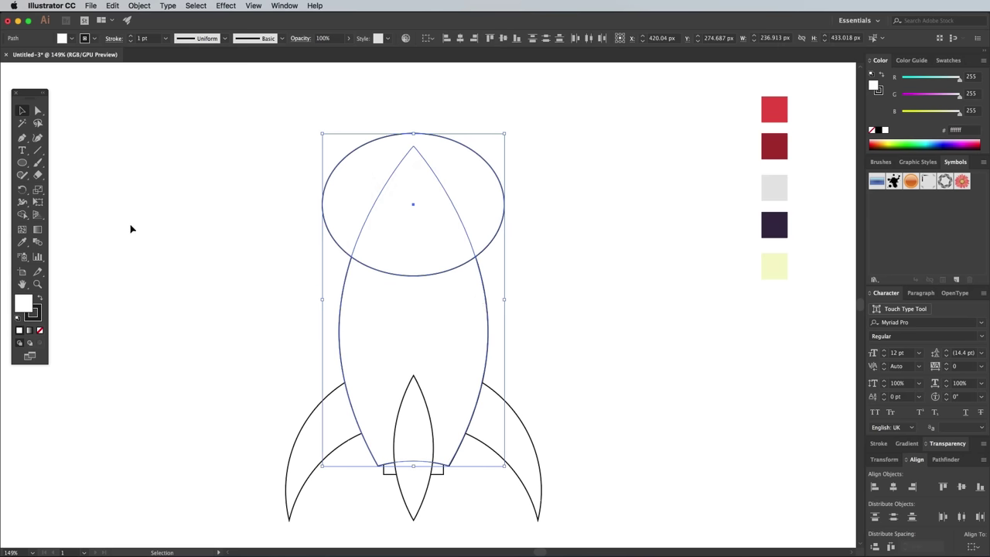
left_click(22, 215)
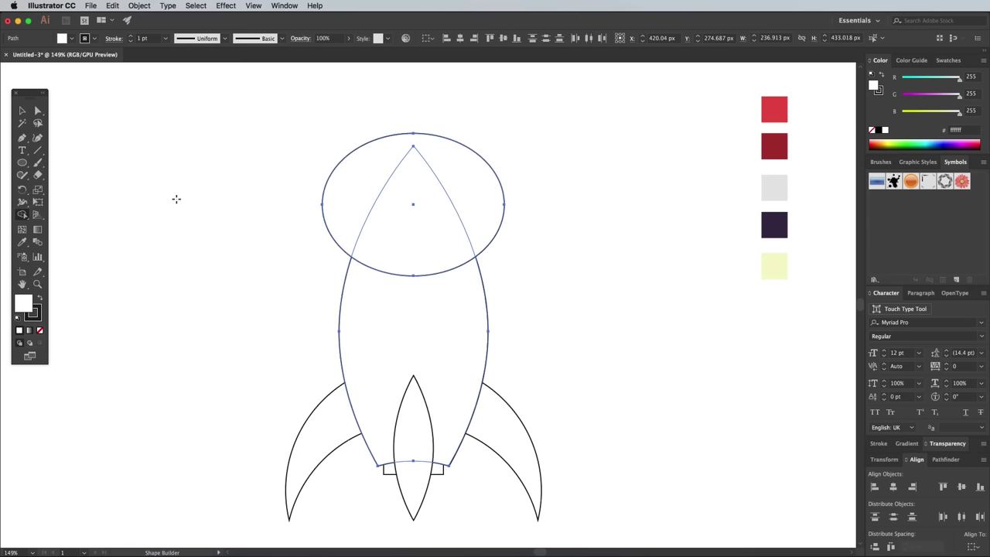
left_click(365, 182, "alt")
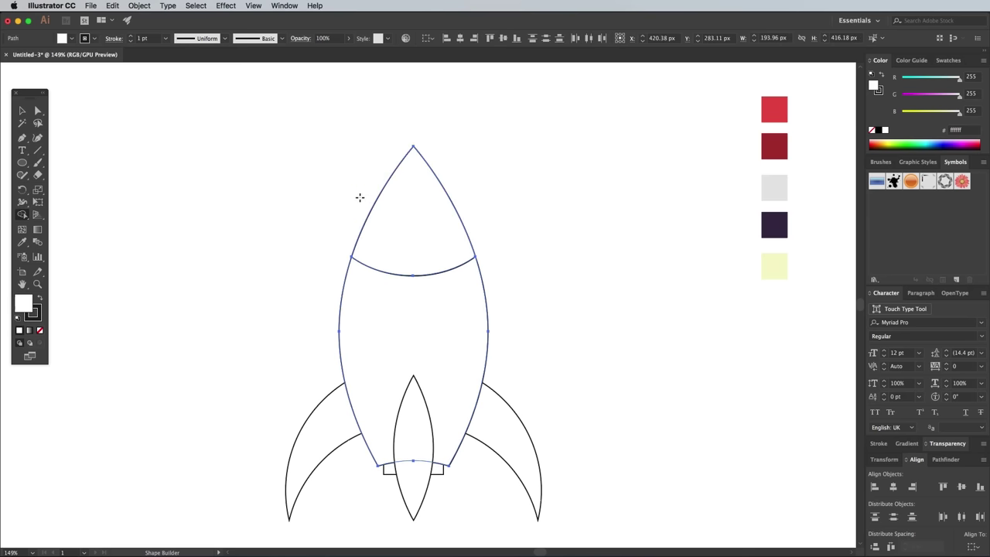
Step: Centre a wide ellipse on the nose cone's base and subtract it with Minus Front
left_click(22, 164)
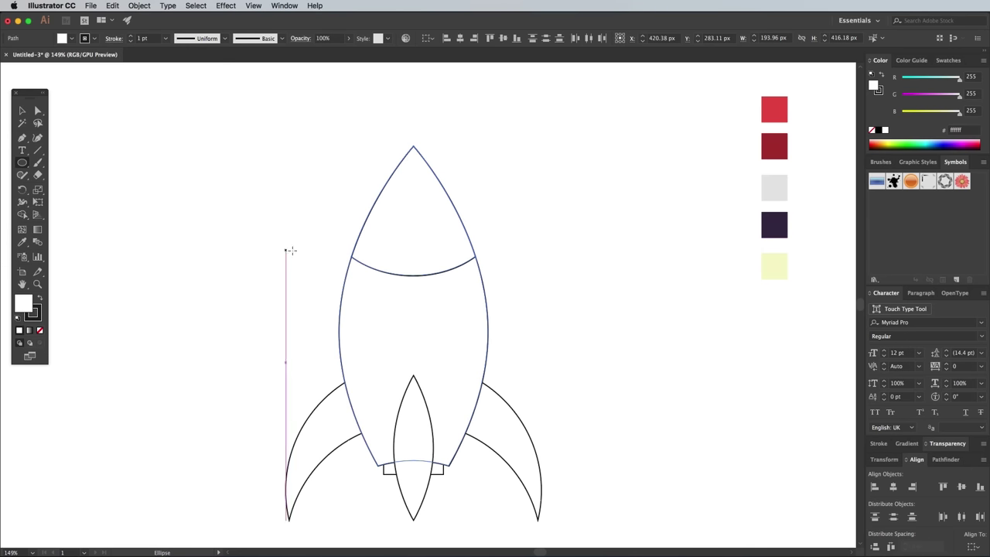
left_click_drag(311, 242, 518, 317)
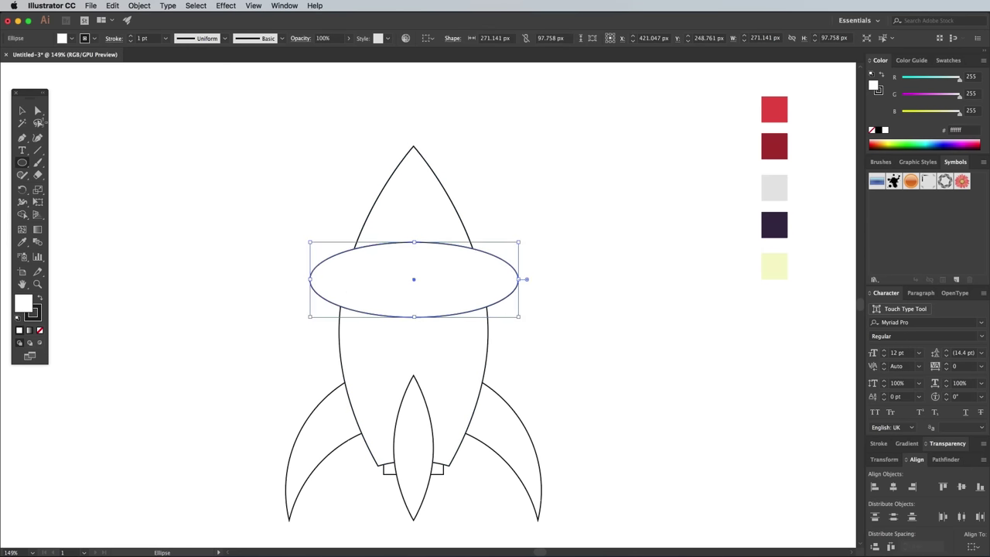
key("v")
left_click(428, 212, "shift")
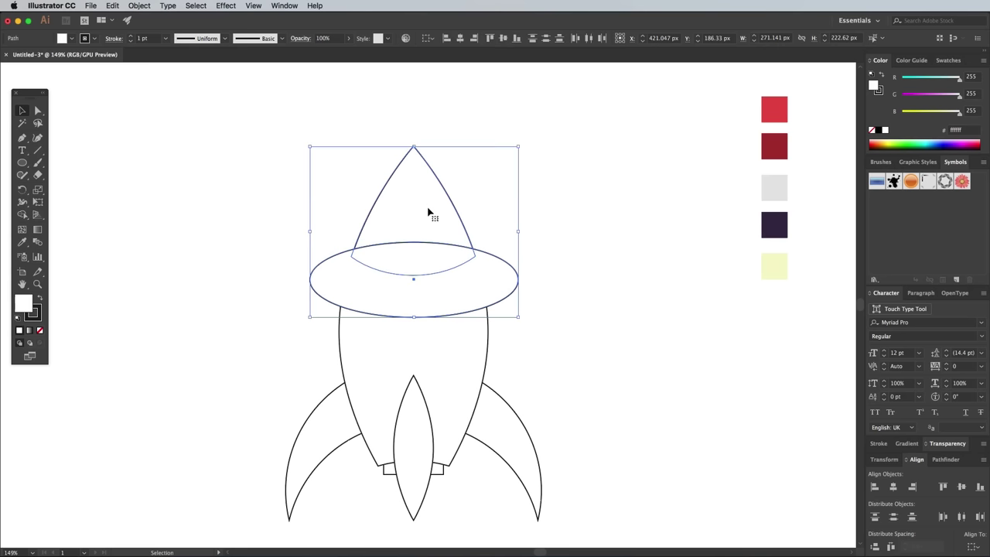
left_click(430, 205)
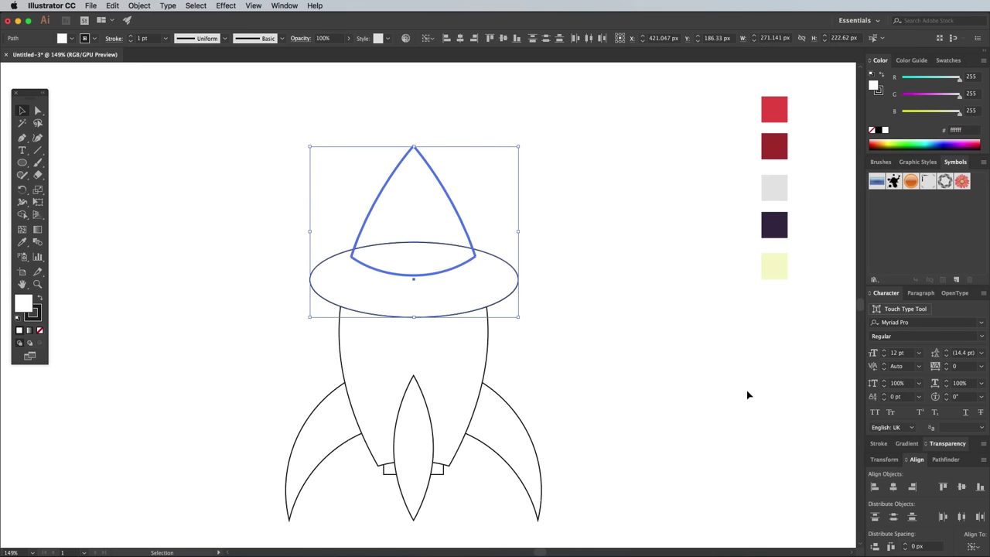
left_click(895, 487)
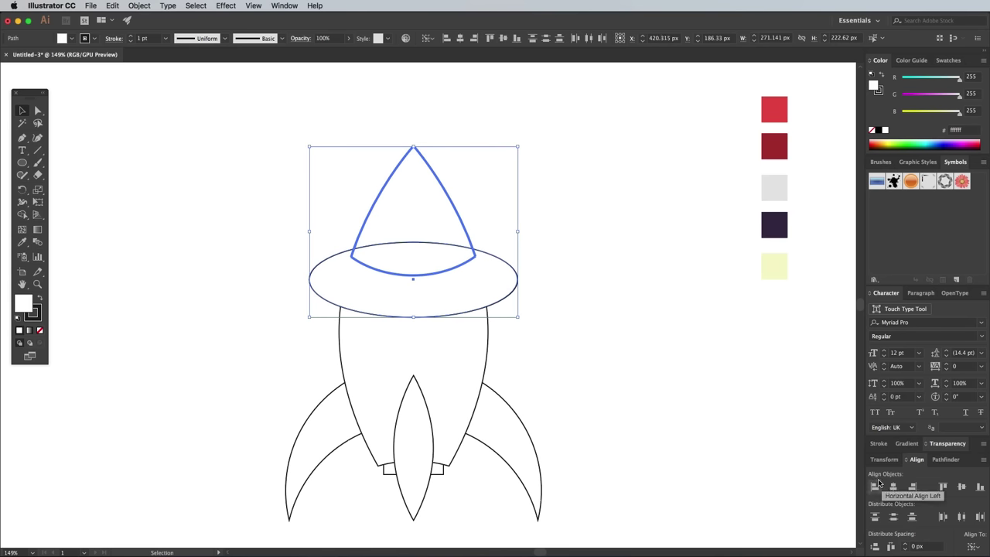
left_click(945, 458)
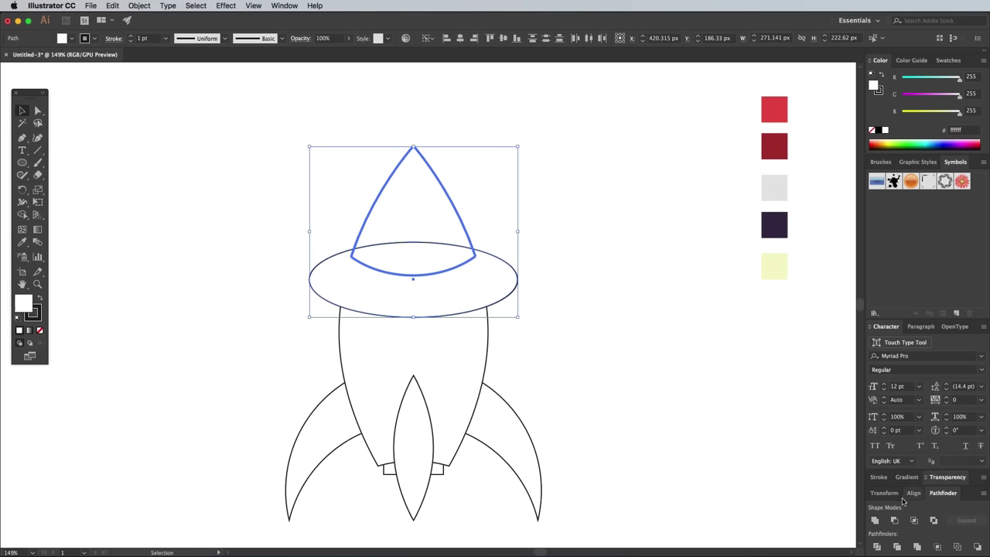
left_click(894, 520)
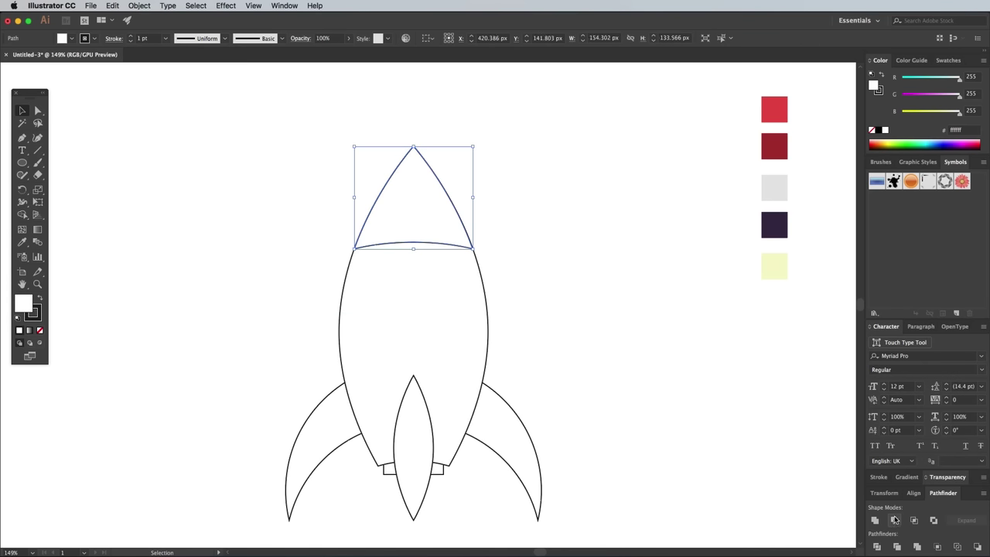
Step: Apply a 10 px Offset Path to the nose cone
left_click(141, 6)
mouse_move(186, 225)
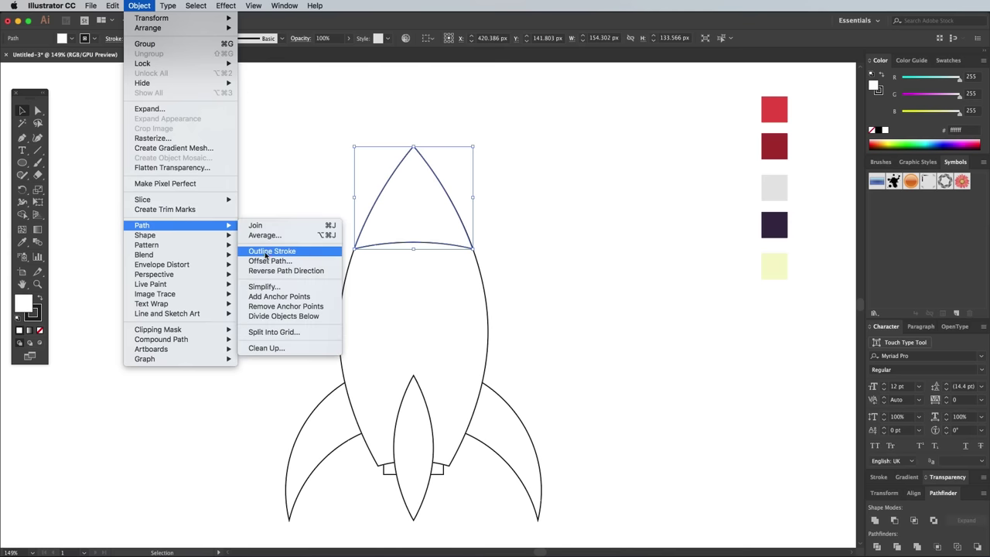
left_click(267, 262)
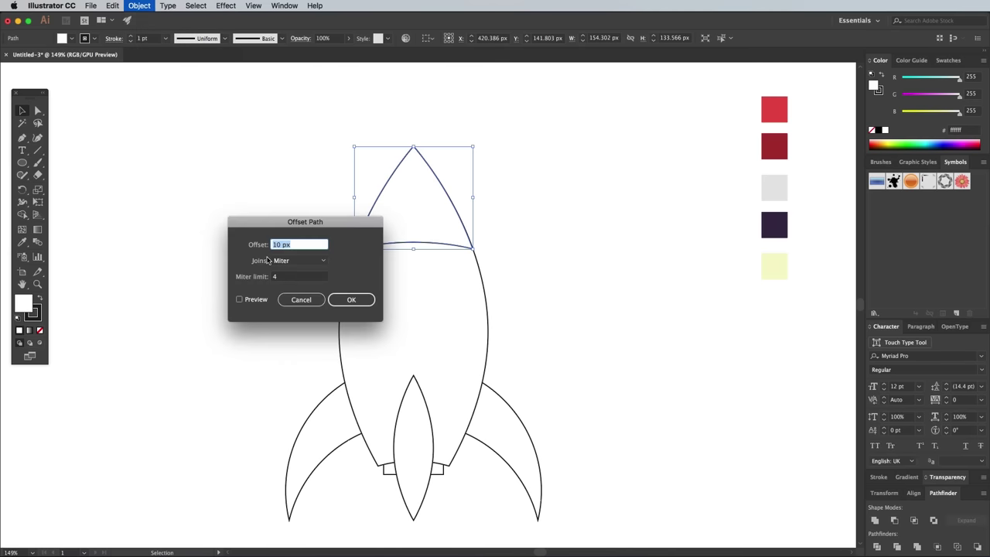
left_click(254, 300)
left_click(351, 299)
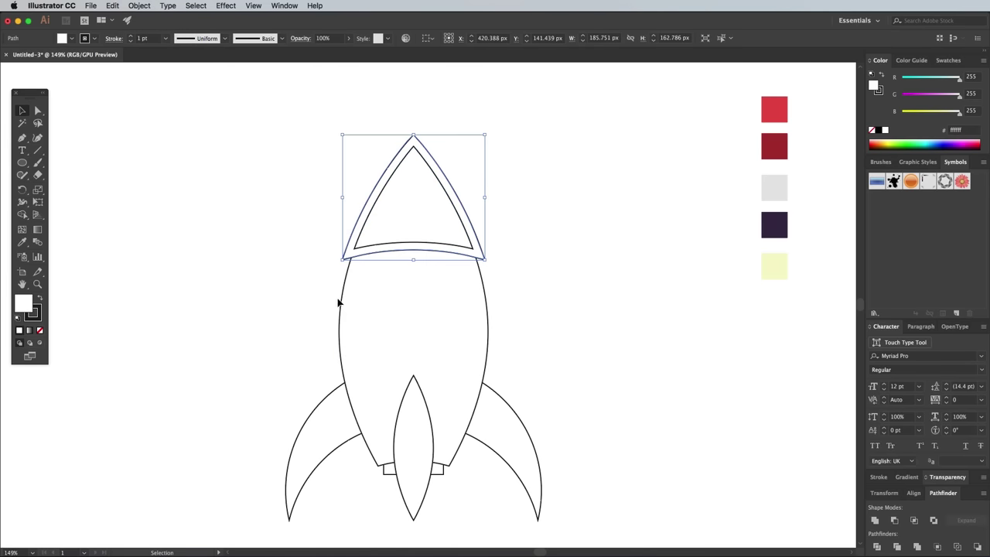
Step: Delete the outer offset sliver with Shape Builder, leaving a thin collar band
left_click(340, 300, "shift")
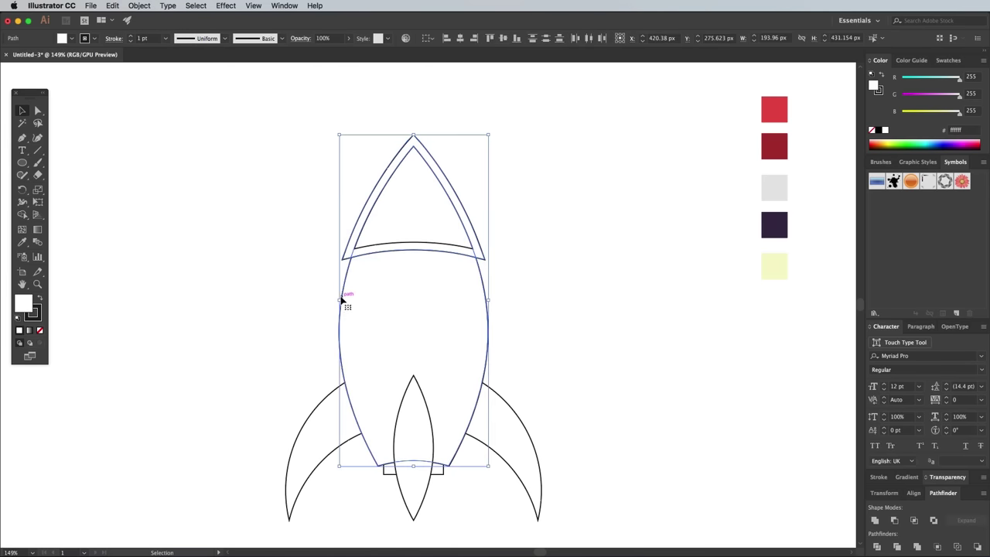
left_click(22, 215)
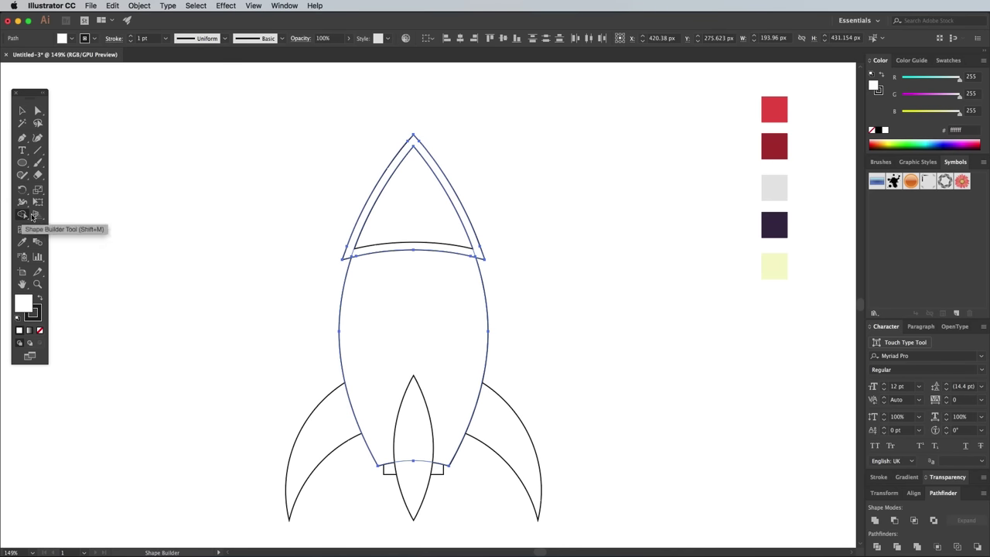
left_click(362, 217, "alt")
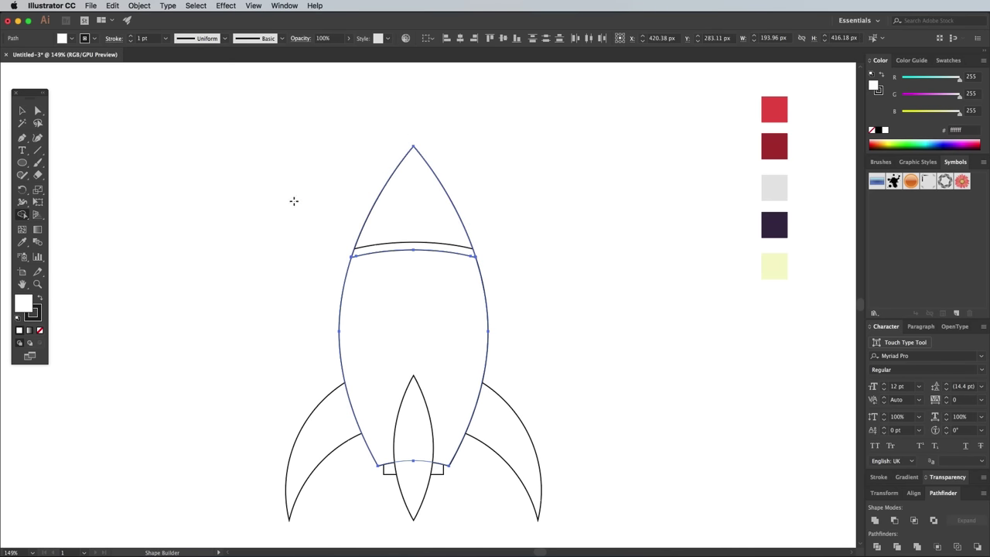
Step: Draw a porthole circle on the rocket body, centred horizontally on it
key("l")
mouse_move(379, 269)
left_mouse_down()
mouse_move(443, 328)
mouse_move(434, 327)
left_mouse_up()
key("v")
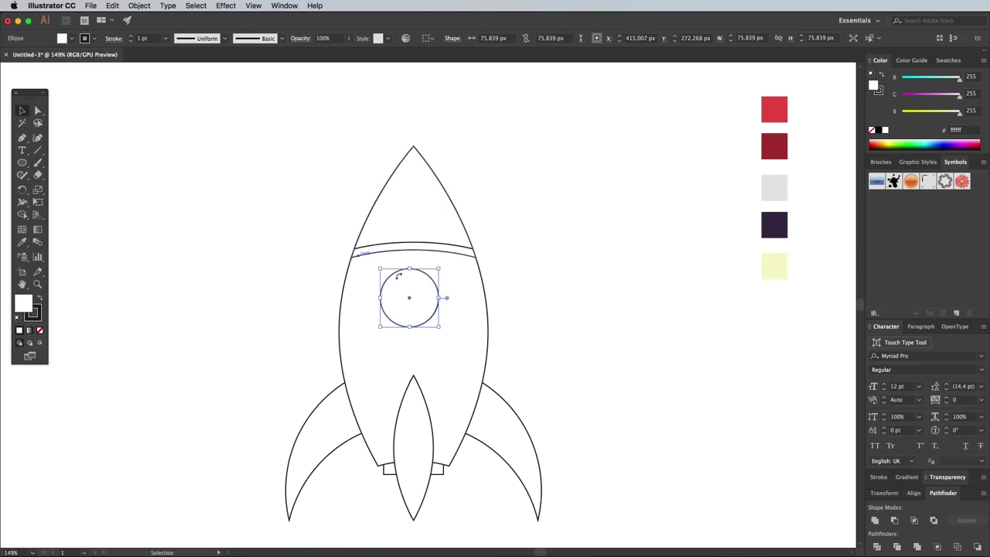
left_click(483, 291, "shift")
left_click(914, 493)
left_click(893, 487)
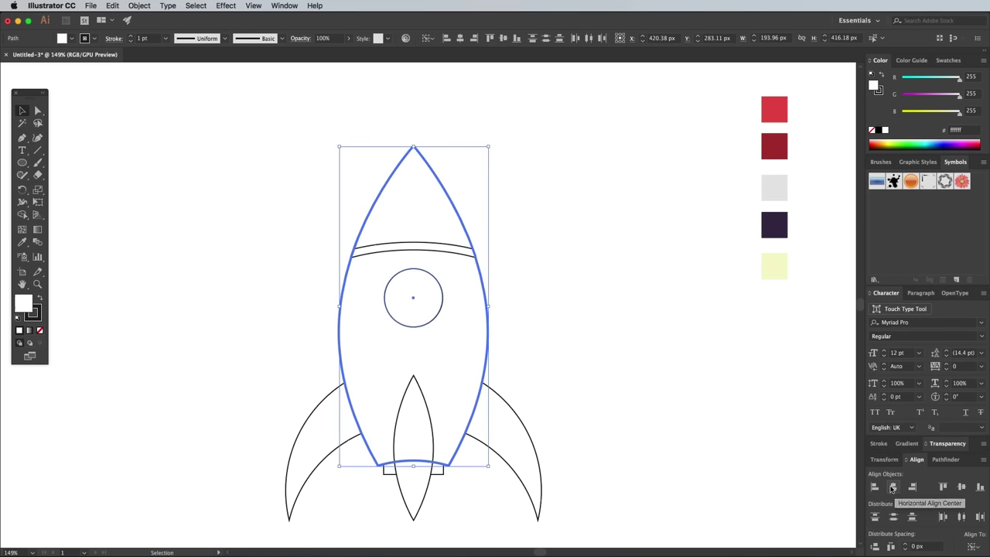
Step: Add a smaller concentric inner ring inside the porthole
left_click(537, 296)
left_click(439, 317)
key("a")
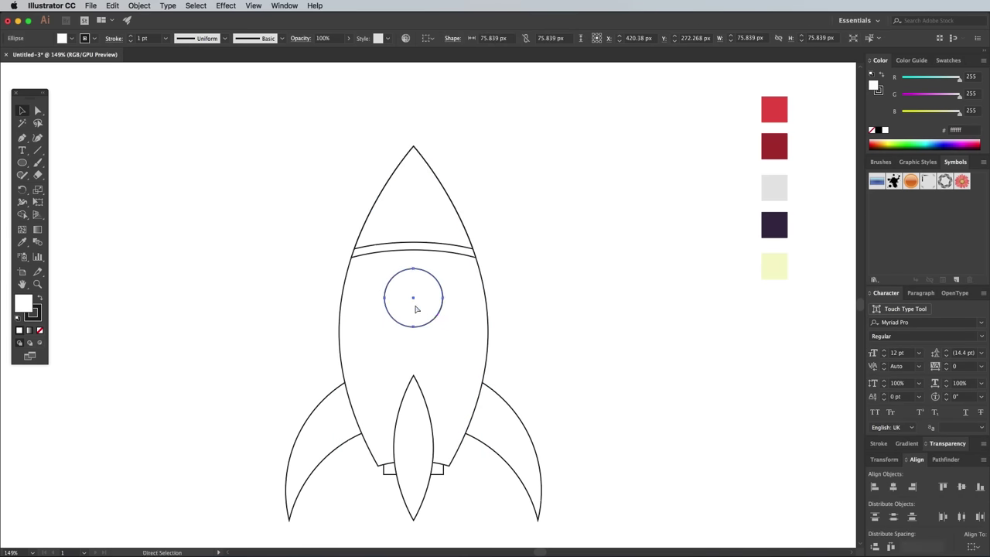
key("ctrl+c")
key("ctrl+f")
key("v")
left_click_drag(385, 269, 397, 280)
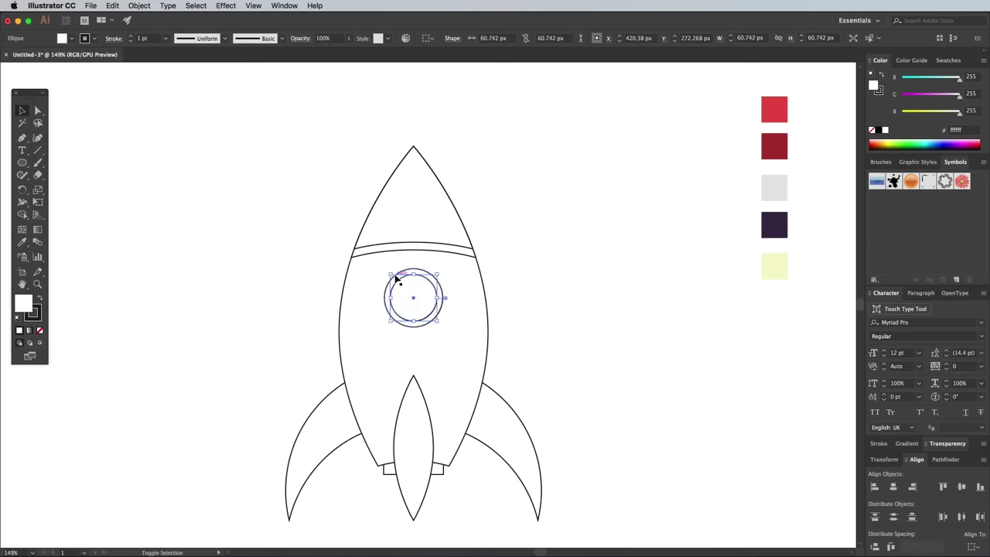
left_click(574, 328)
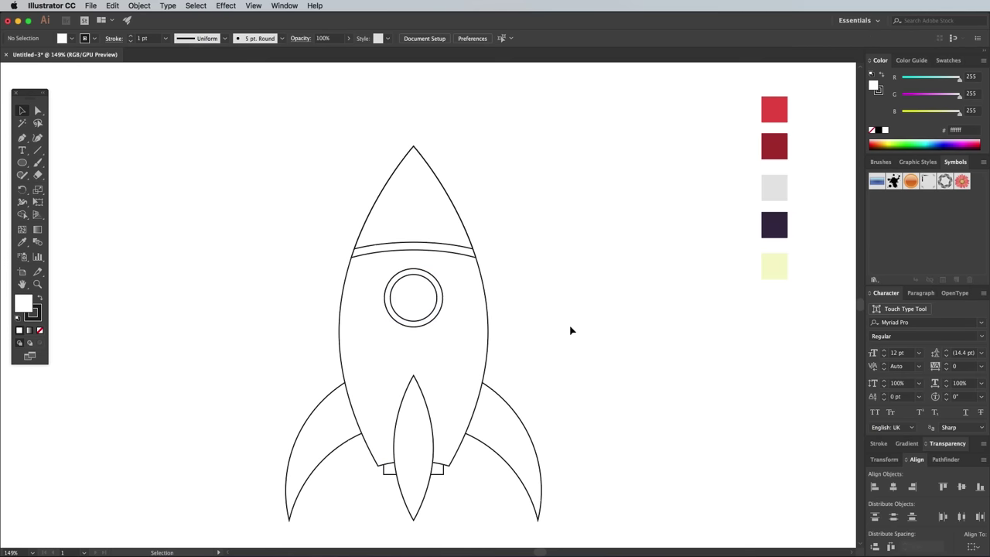
Step: Draw vertical centre lines down the nose cone and the centre fin
left_click(22, 138)
left_click_drag(413, 147, 413, 176)
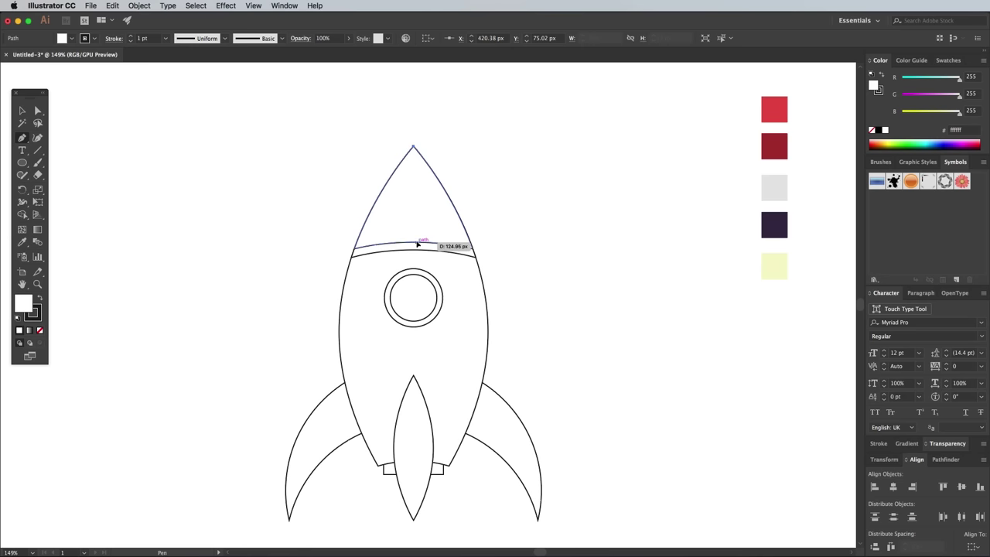
left_click(417, 244)
left_click(550, 291, "super")
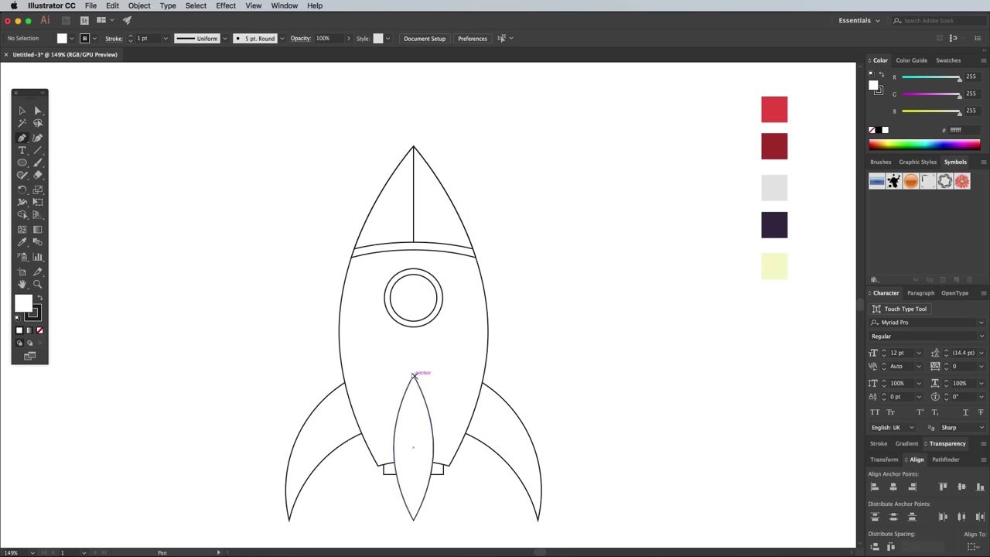
left_click(413, 376)
left_click(414, 520)
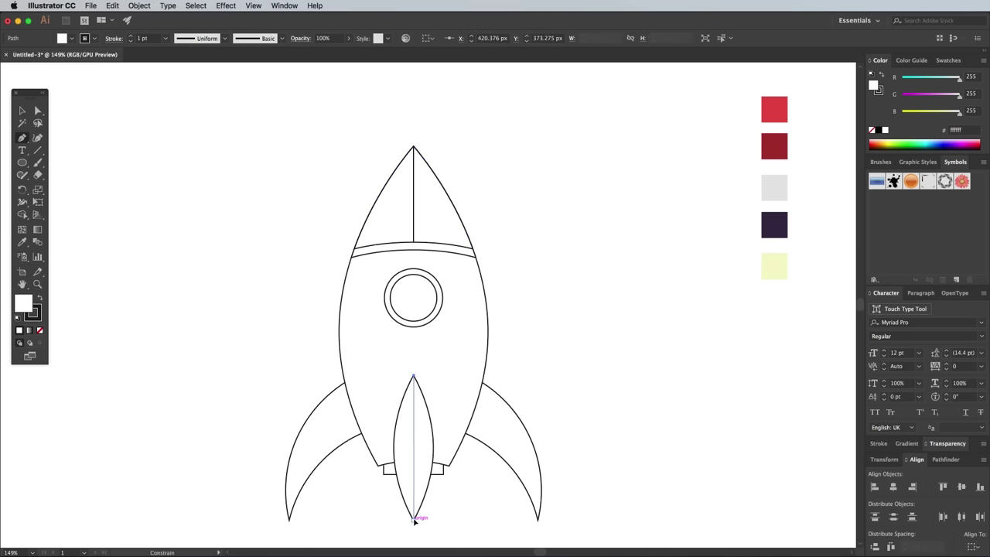
left_click(595, 350, "super")
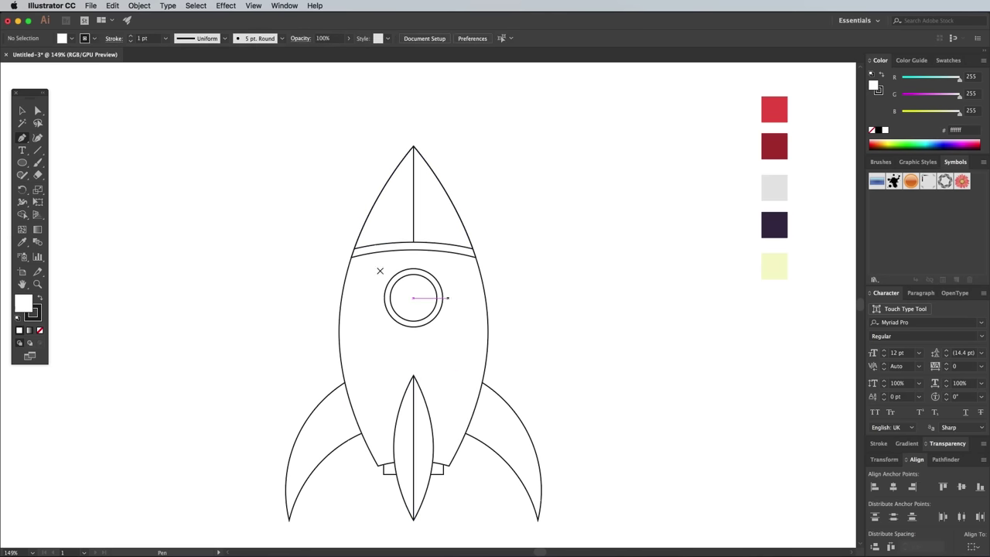
Step: Place a duplicate of the whole rocket off to the left
left_click(37, 113)
key("super+minus")
key("super+minus")
left_click_drag(310, 190, 513, 430)
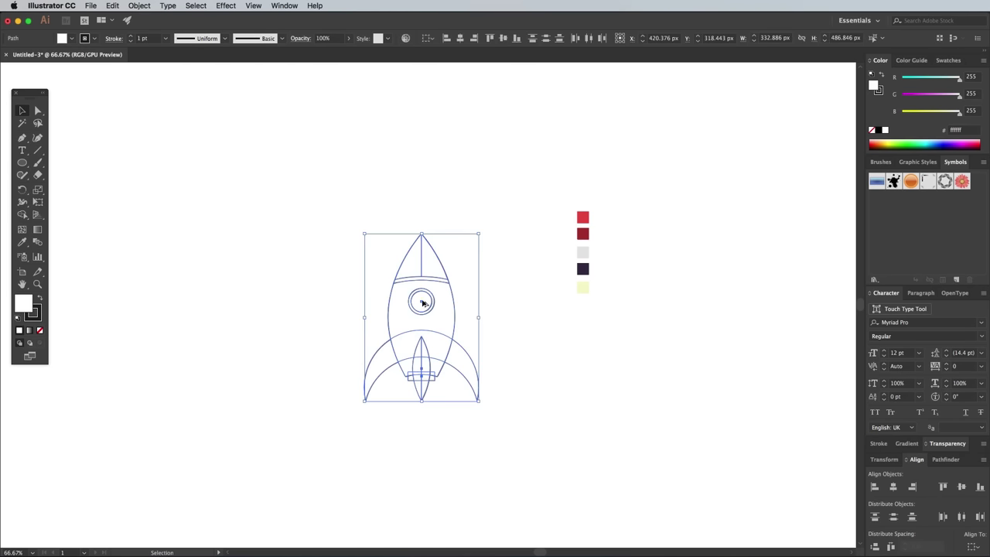
left_click_drag(422, 302, 224, 302)
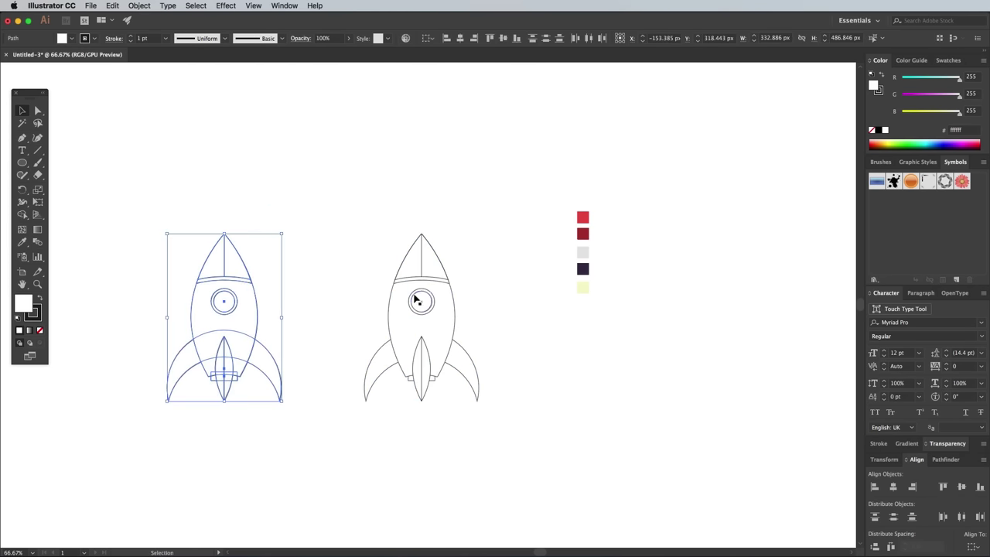
key("super+plus")
key("super+plus")
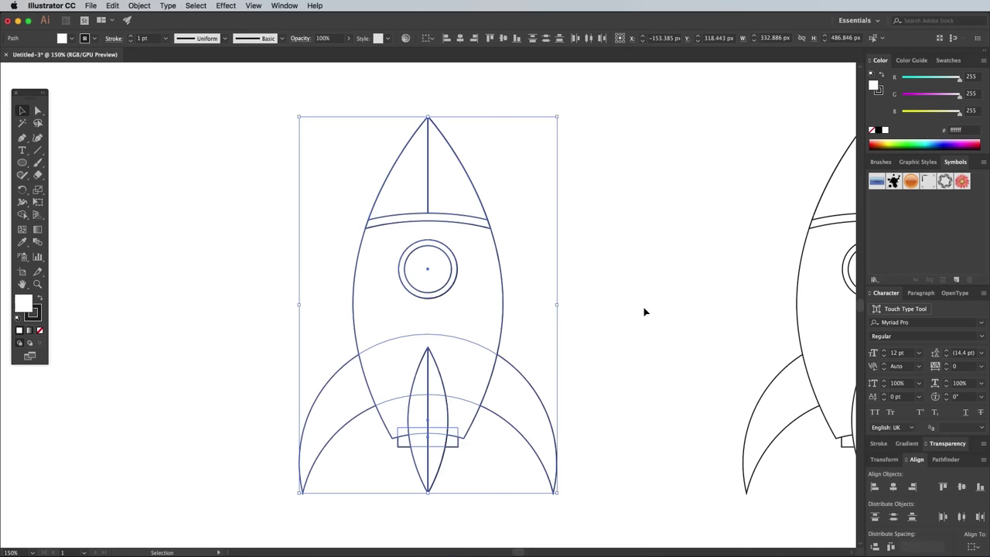
left_click_drag(644, 312, 307, 292)
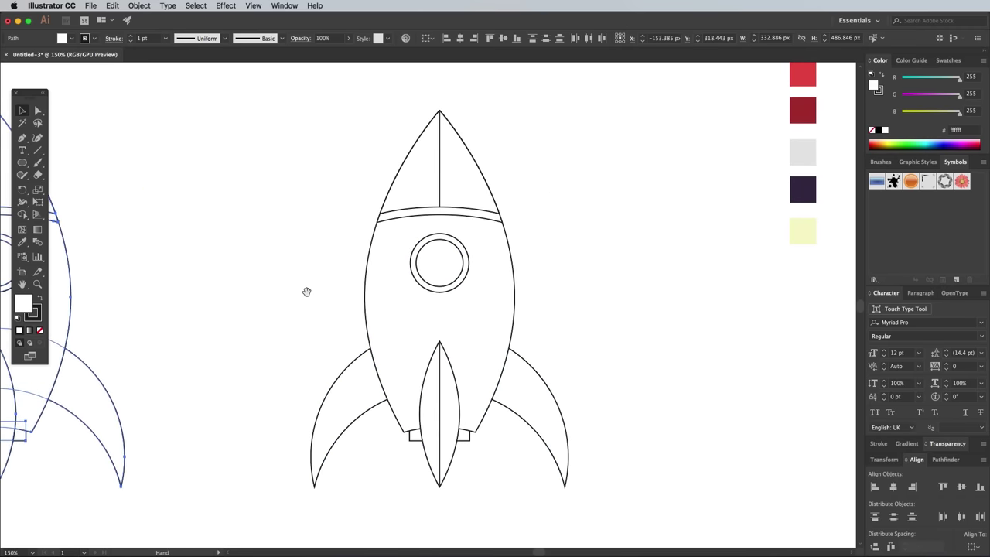
left_click(591, 301)
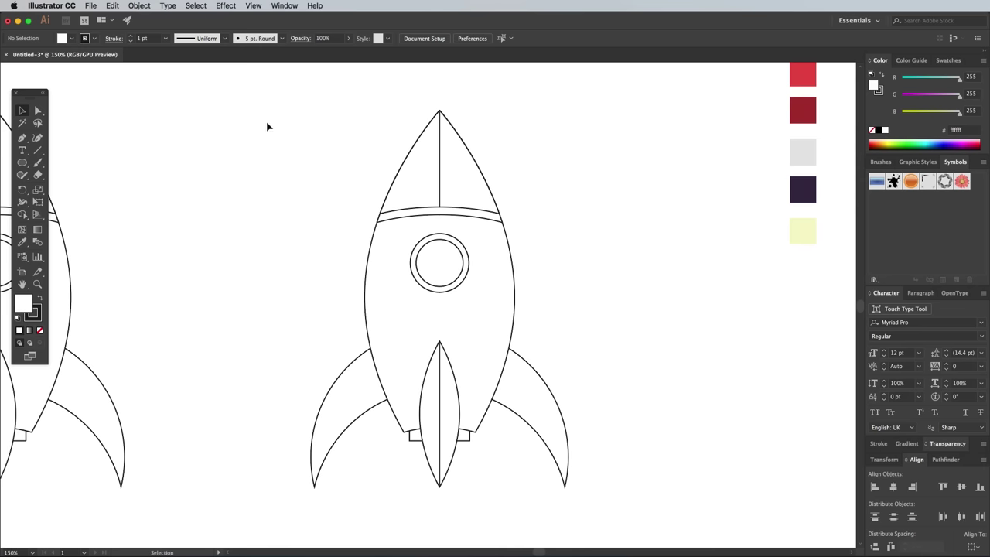
Step: Convert the original rocket's paths into a Live Paint group
left_click_drag(266, 120, 625, 501)
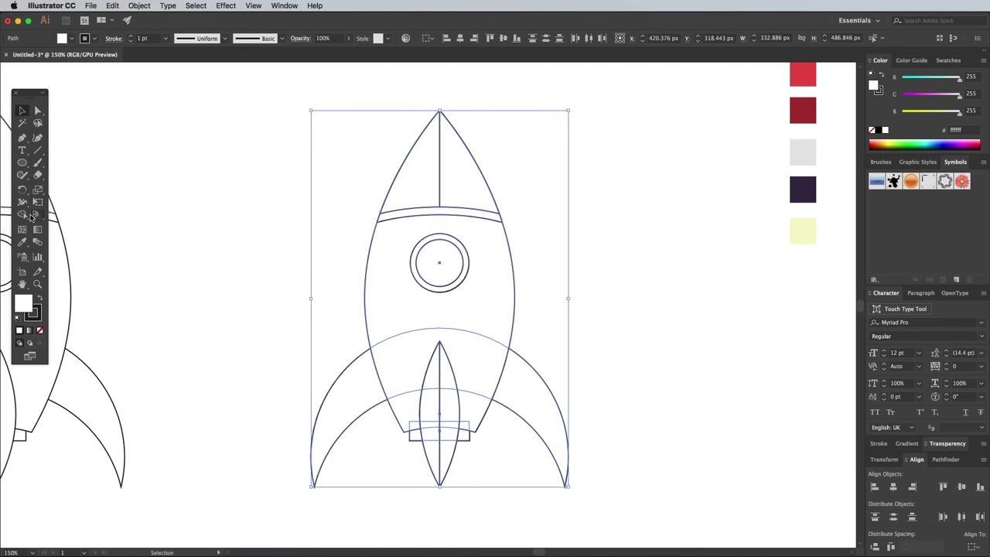
left_click_drag(31, 217, 62, 226)
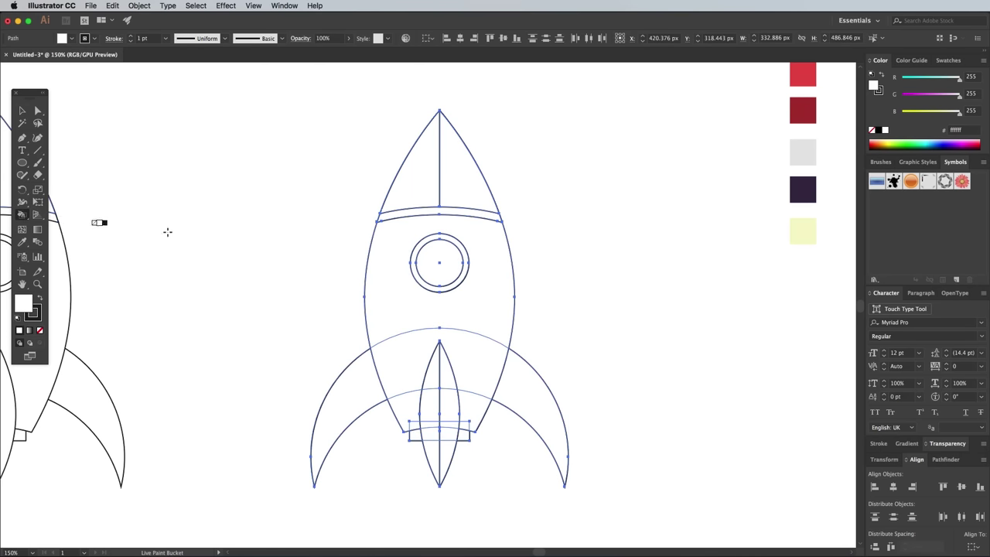
left_click(437, 230)
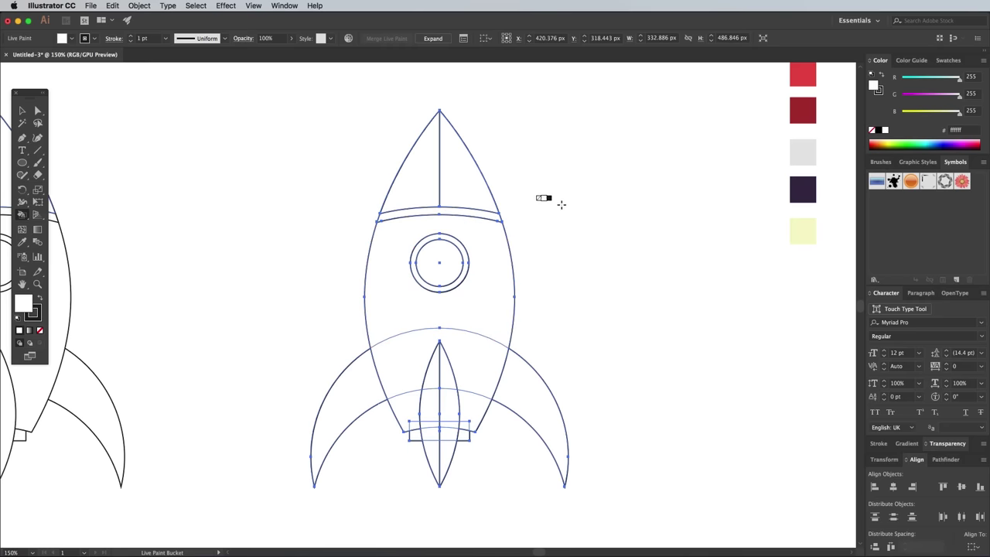
scroll(542, 217, "right", 4)
scroll(542, 217, "up", 2)
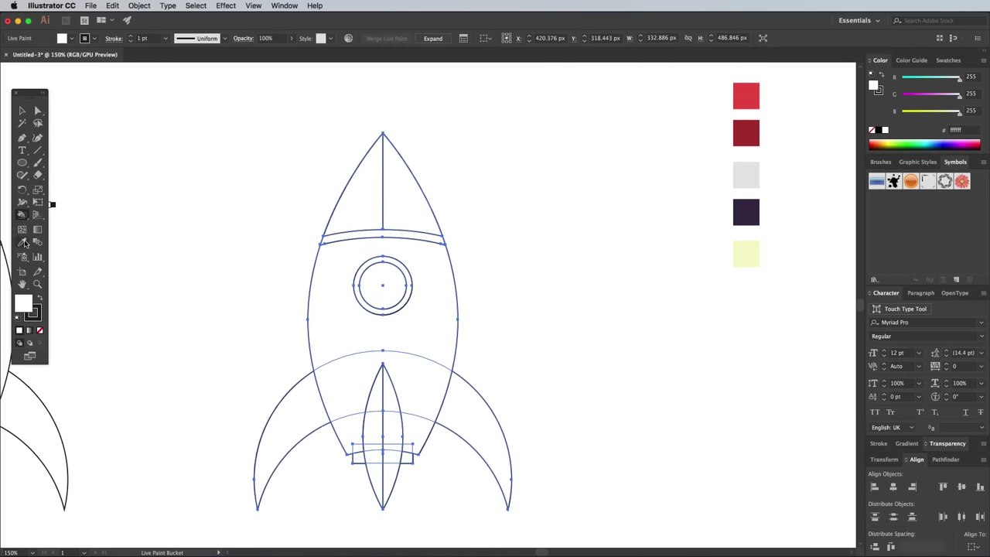
Step: Fill the left nose half, left fin, centre fin's left parts and porthole ring bright red
left_click(22, 241)
left_click(523, 218, "super")
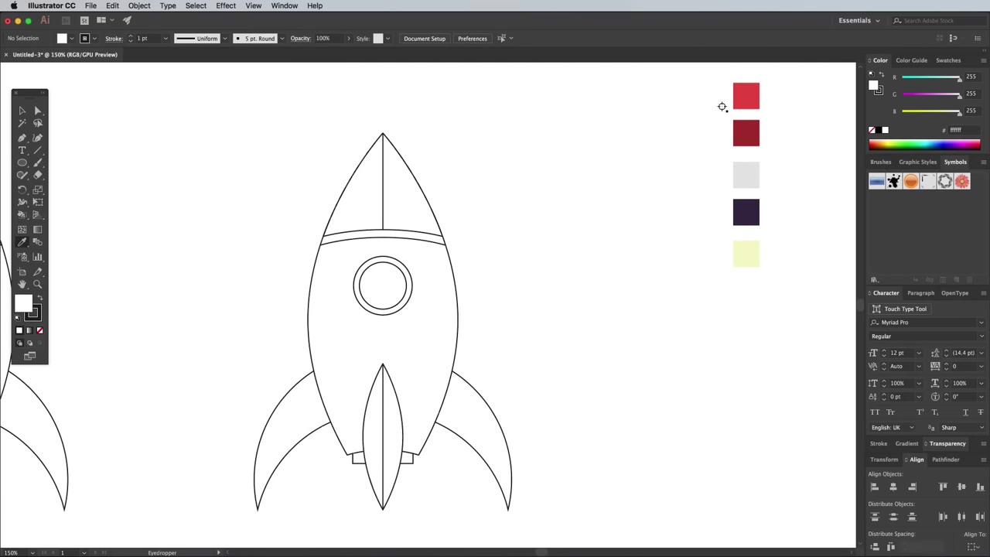
left_click(745, 95)
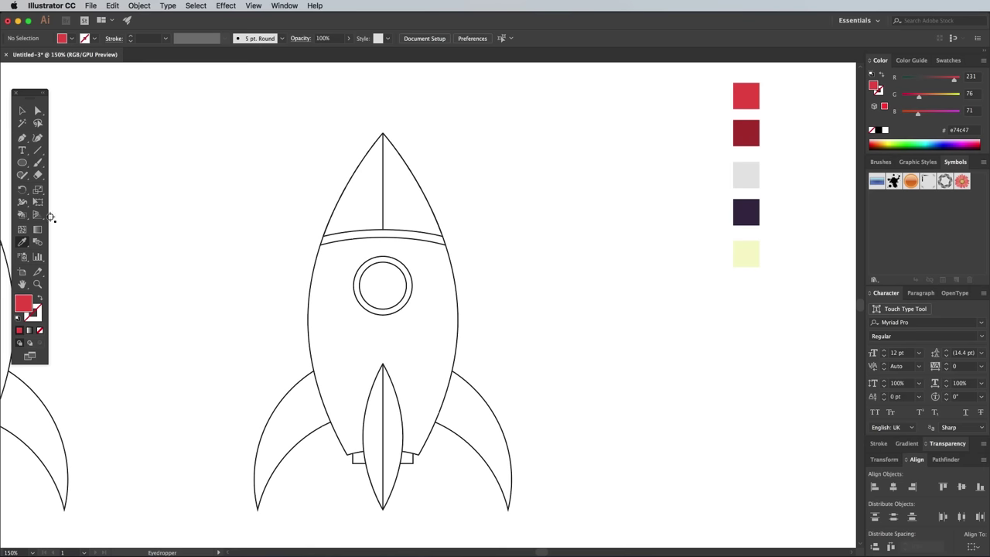
left_click(22, 215)
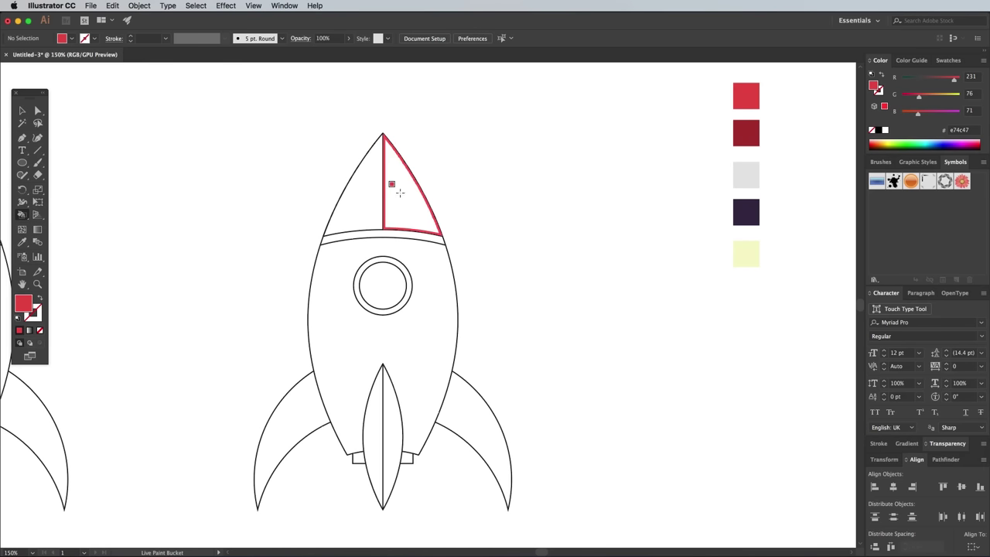
left_click(362, 199)
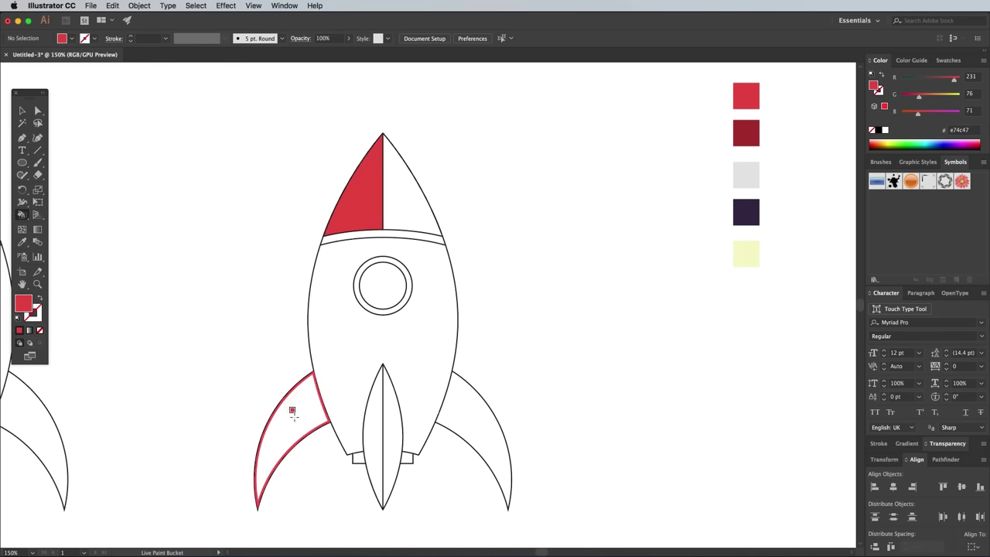
left_click(292, 410)
left_click(372, 406)
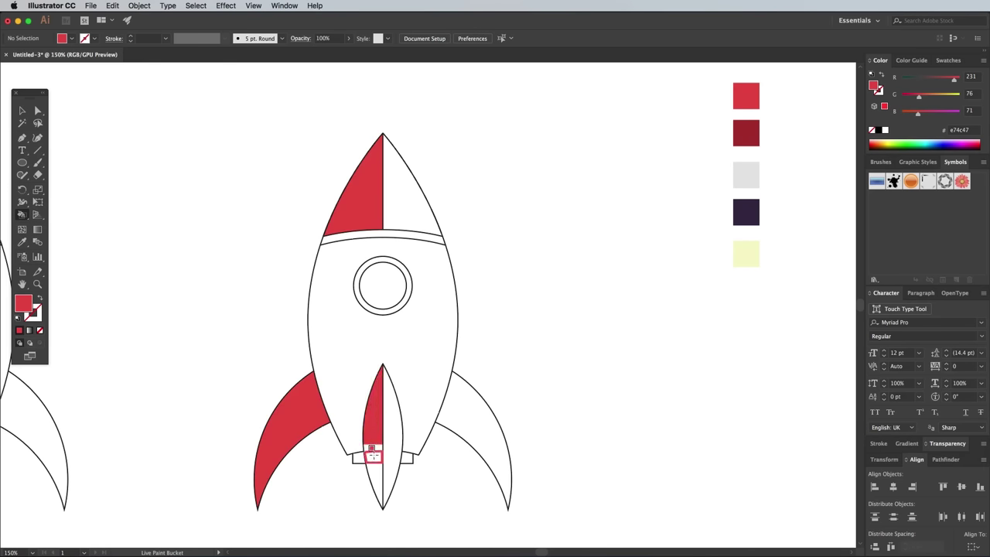
left_click(373, 480)
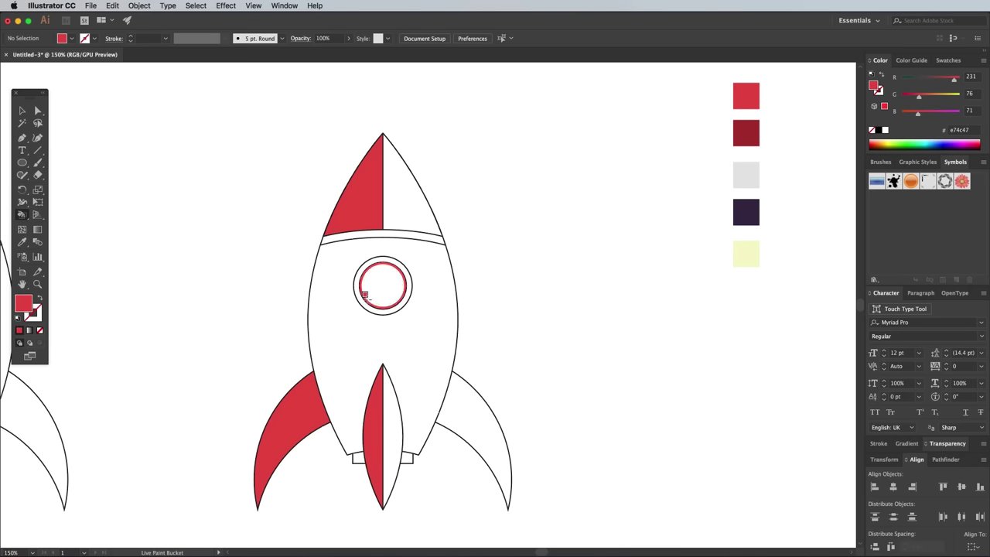
left_click(367, 301)
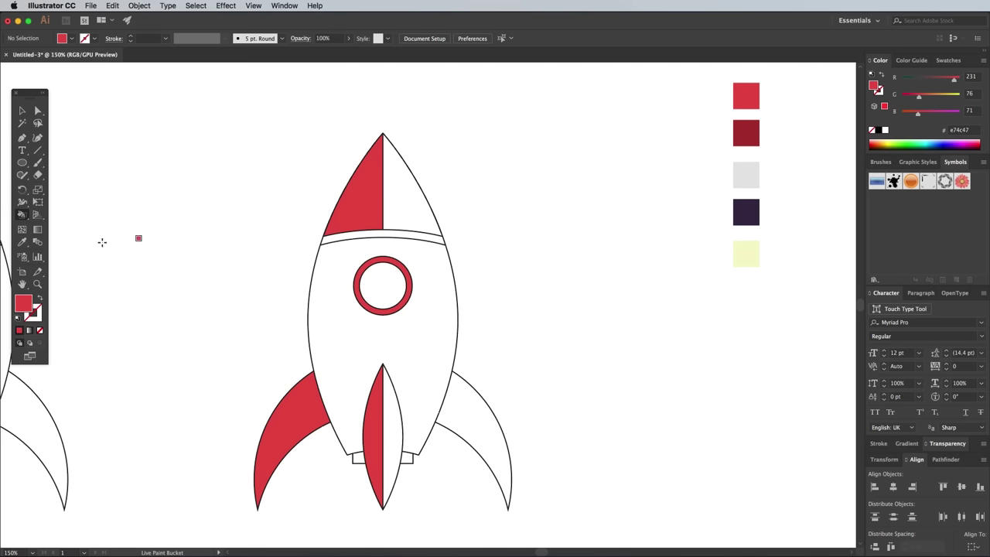
Step: Fill the right nose half, right fin and centre fin's right half dark red
left_click(22, 241)
left_click(743, 130)
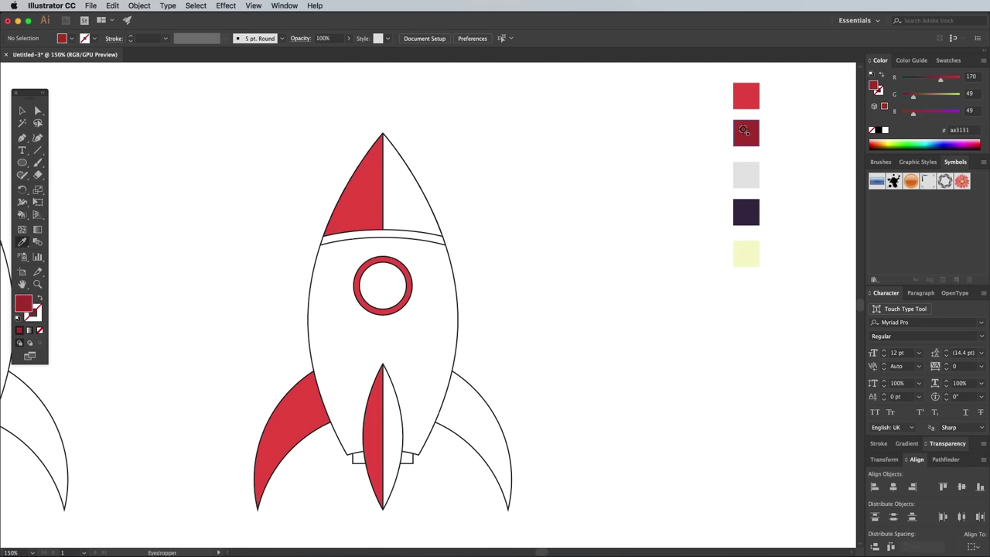
left_click(22, 215)
left_click(414, 197)
left_click(466, 422)
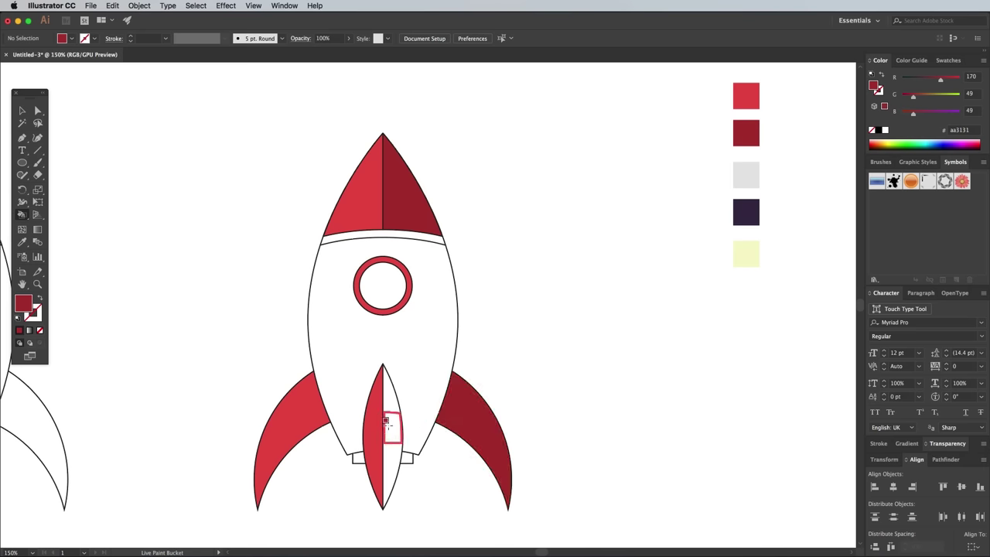
left_click(391, 422)
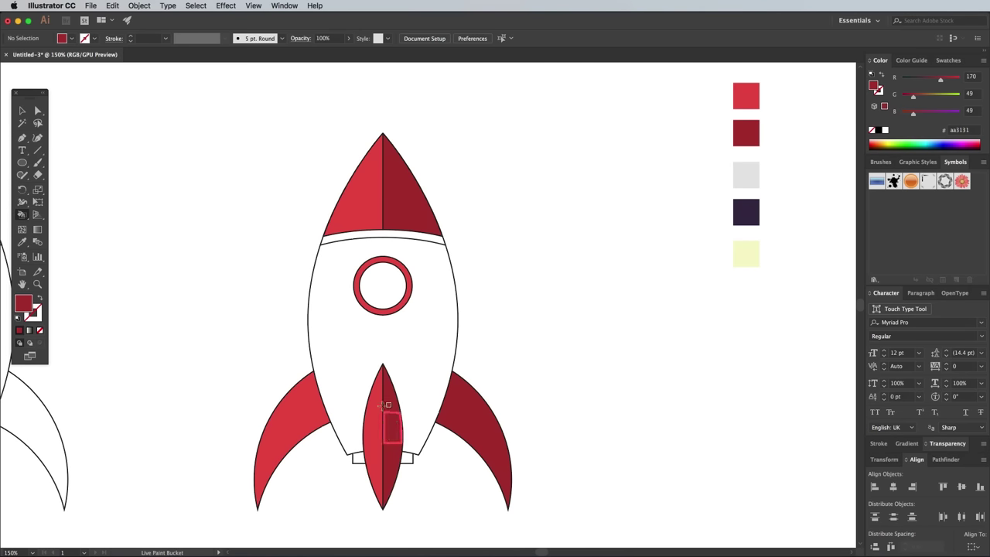
Step: Fill the rocket body and its lower left and right regions light grey
left_click(21, 241)
left_click(746, 175)
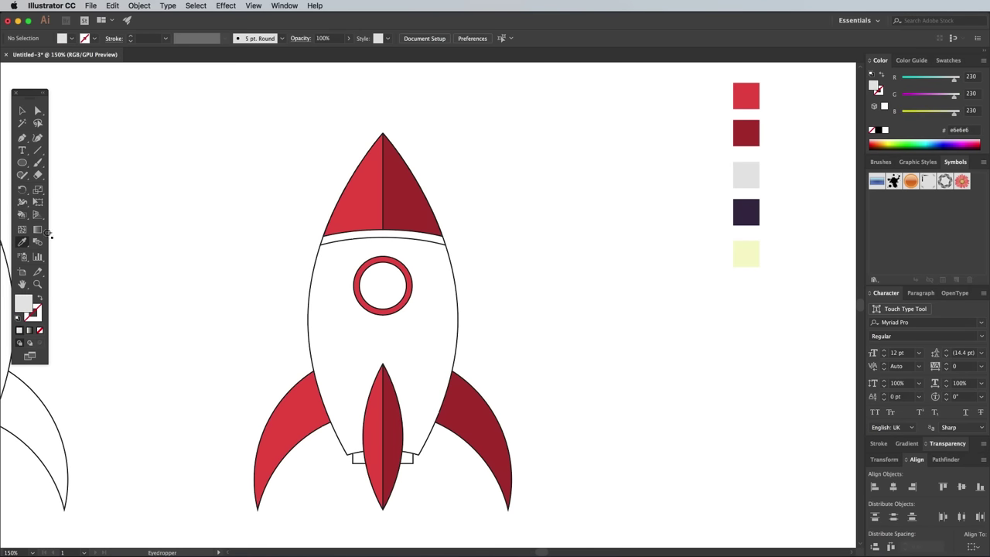
left_click(22, 214)
left_click(334, 325)
left_click(354, 379)
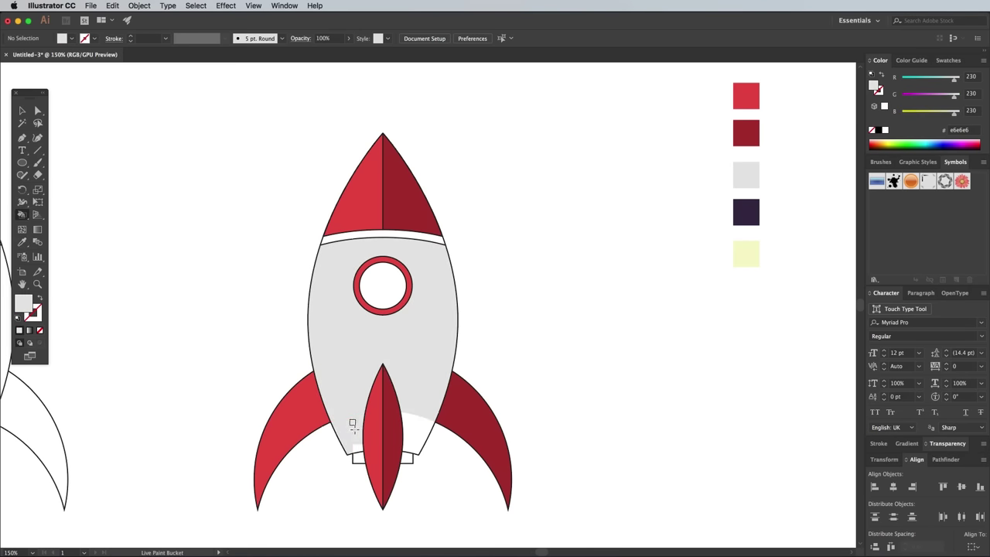
left_click(408, 435)
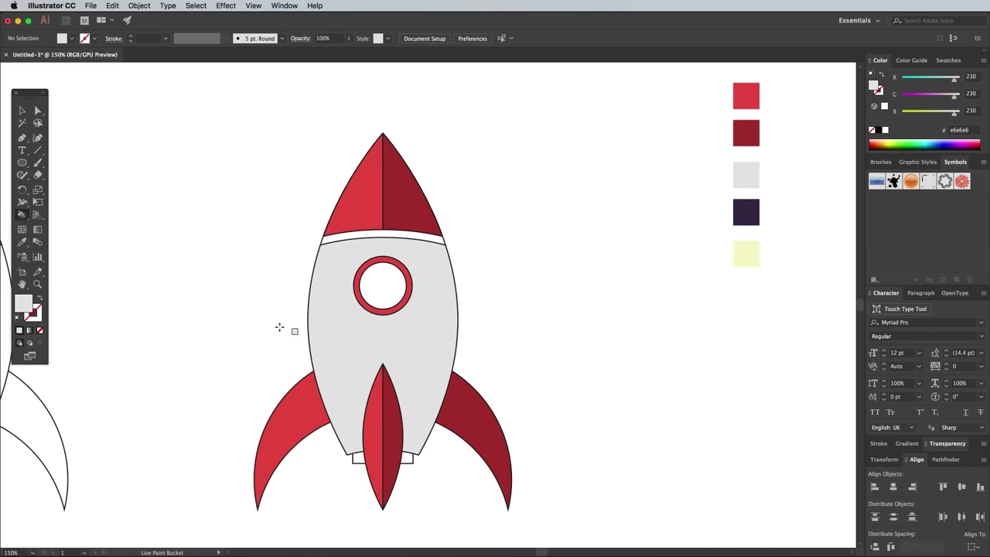
Step: Fill the band below the nose, porthole window and both nozzle pieces dark purple
left_click(22, 242)
left_click(746, 212)
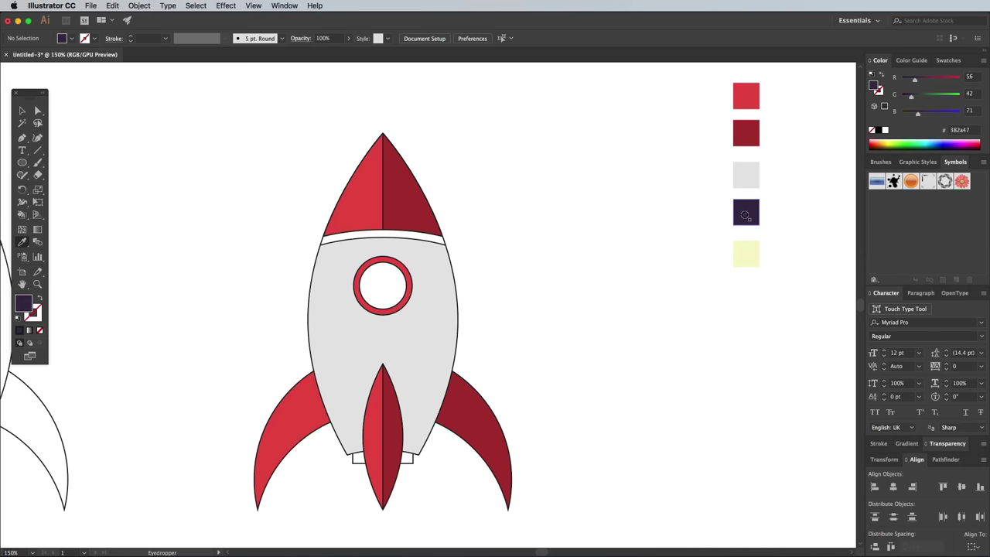
left_click(22, 215)
left_click(345, 237)
left_click(382, 282)
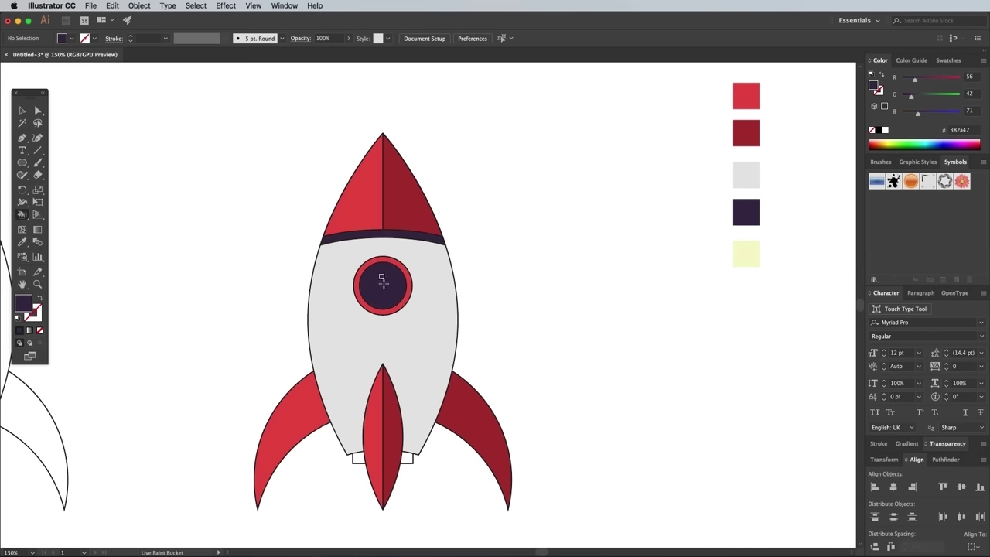
left_click(358, 458)
left_click(406, 458)
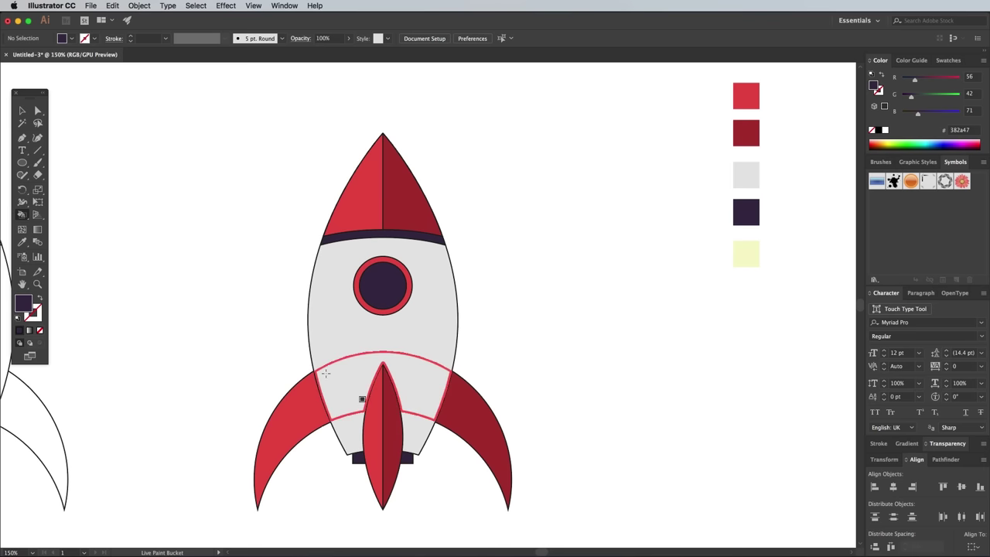
Step: Give the whole Live Paint rocket a dark purple stroke at 2 pt weight
left_click(21, 111)
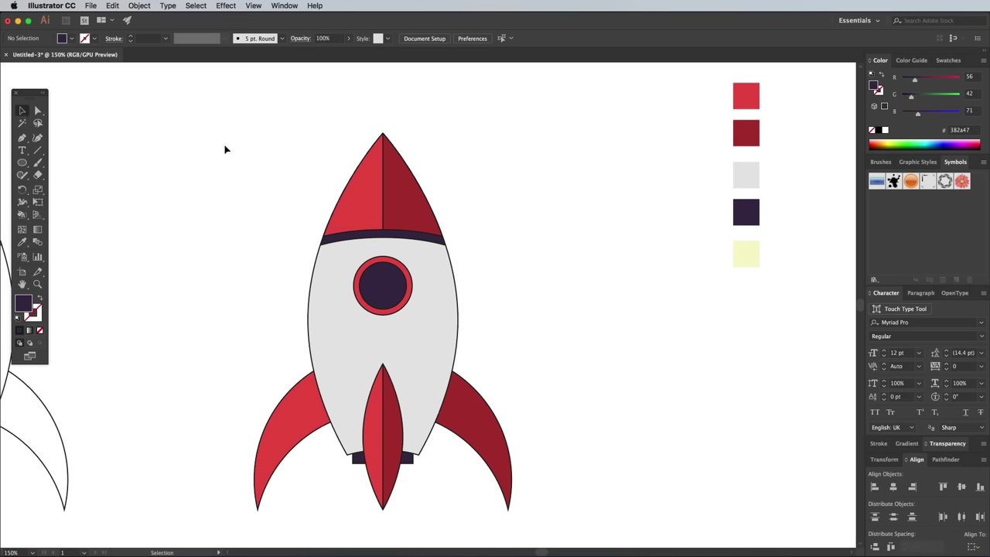
left_click_drag(207, 125, 549, 519)
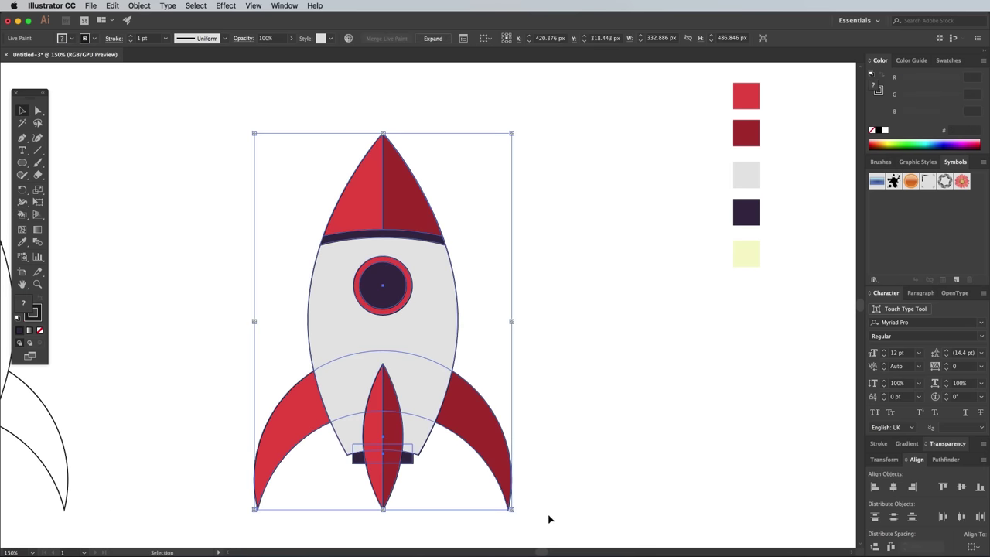
left_click(35, 314)
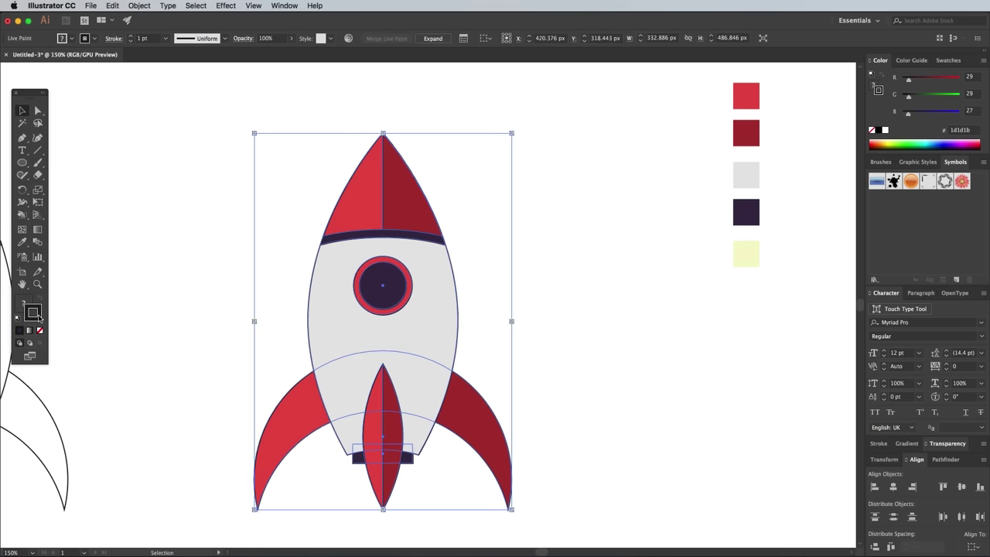
left_click(21, 242)
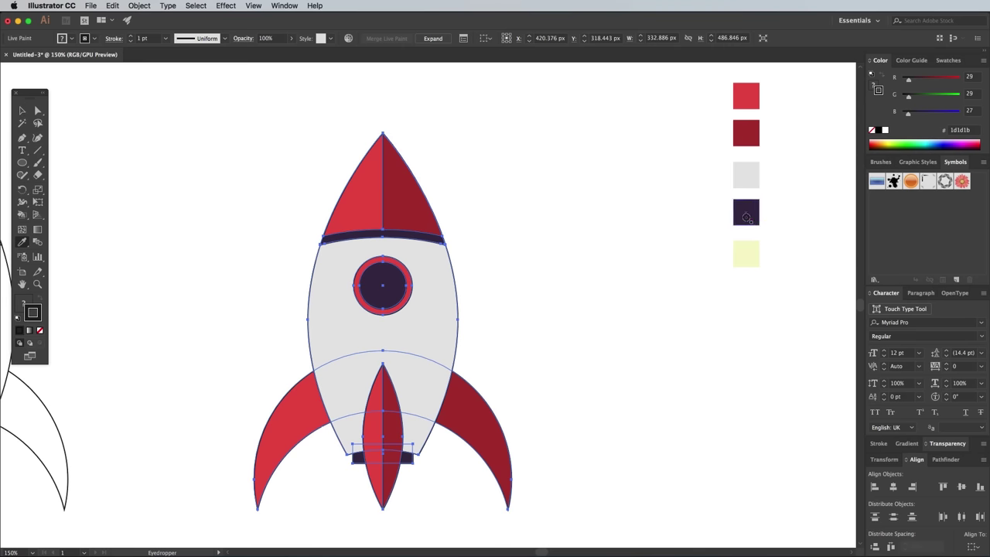
left_click(747, 214)
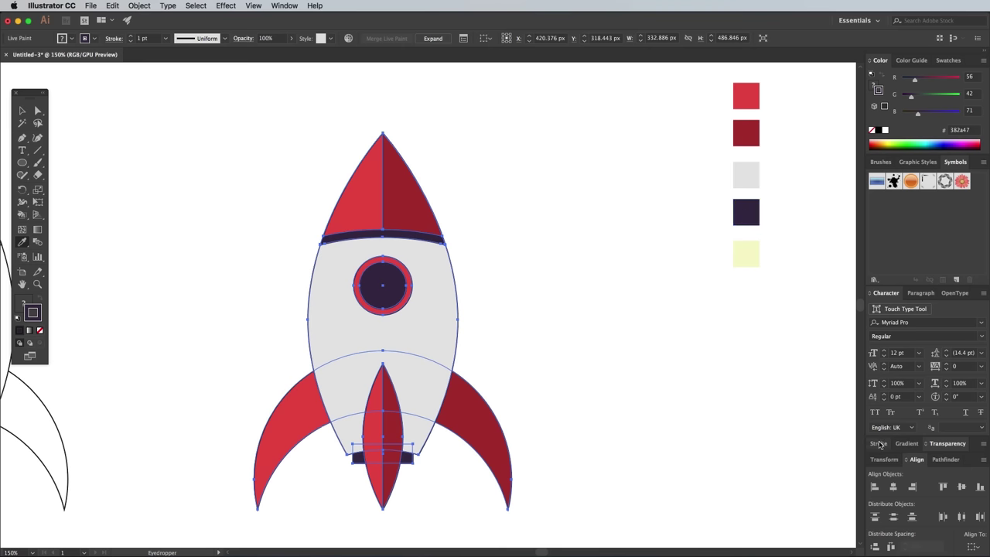
left_click(878, 443)
left_click(909, 383)
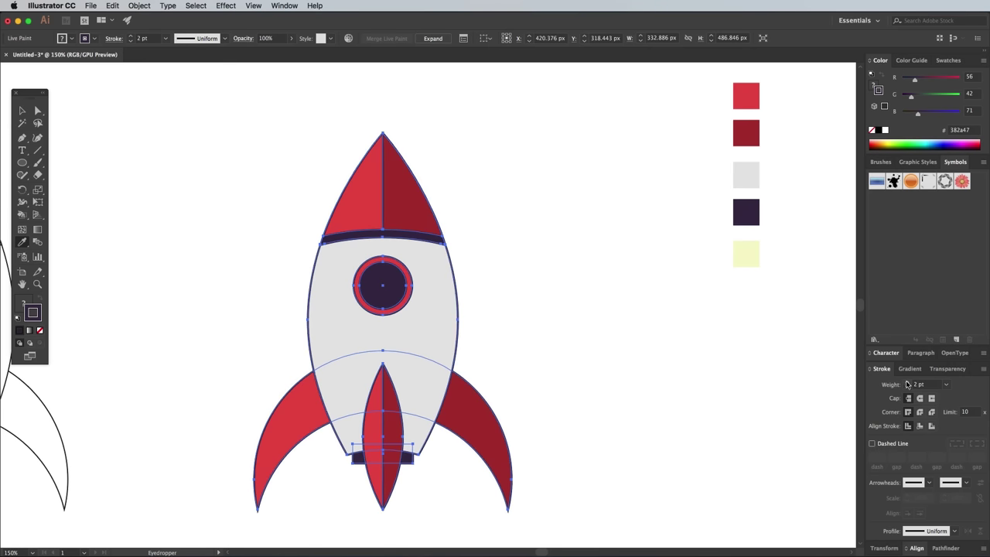
key("v")
left_click(166, 205)
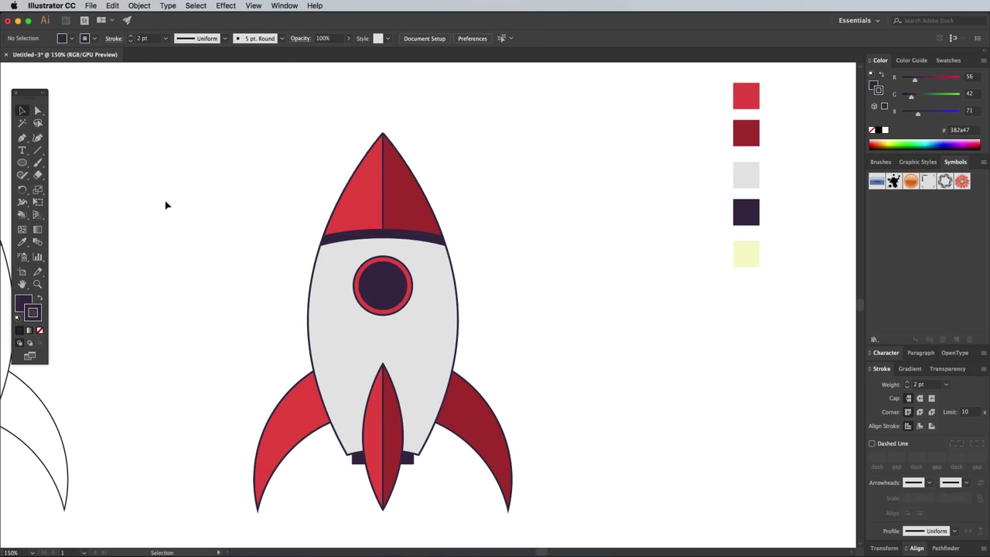
key("super+minus")
key("super+minus")
Step: Move the column of colour swatches up above the rockets
left_click_drag(556, 199, 443, 184)
left_click_drag(413, 323, 582, 324)
key("super+plus")
key("super+plus")
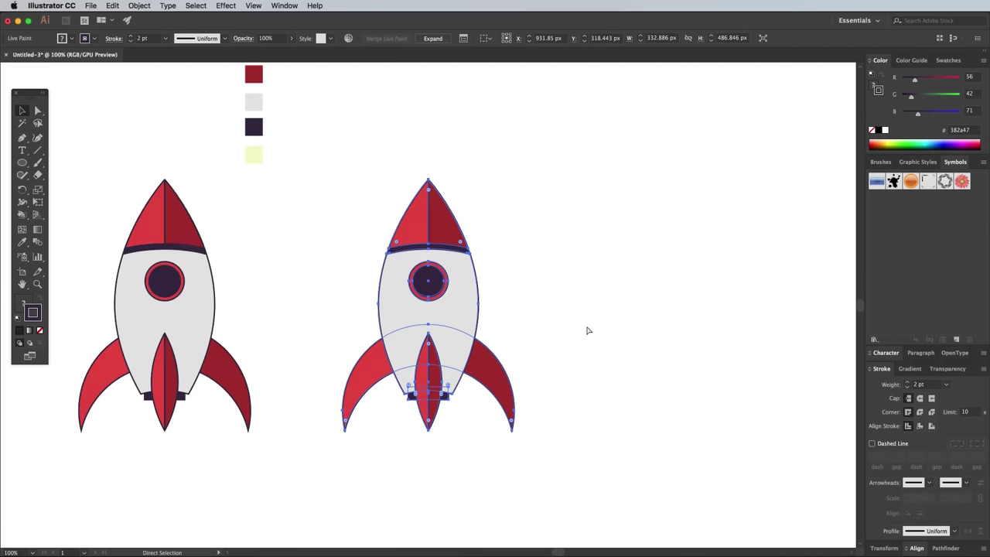
Step: Expand the rocket copy into plain shapes via Object > Expand
left_click(112, 6)
mouse_move(139, 6)
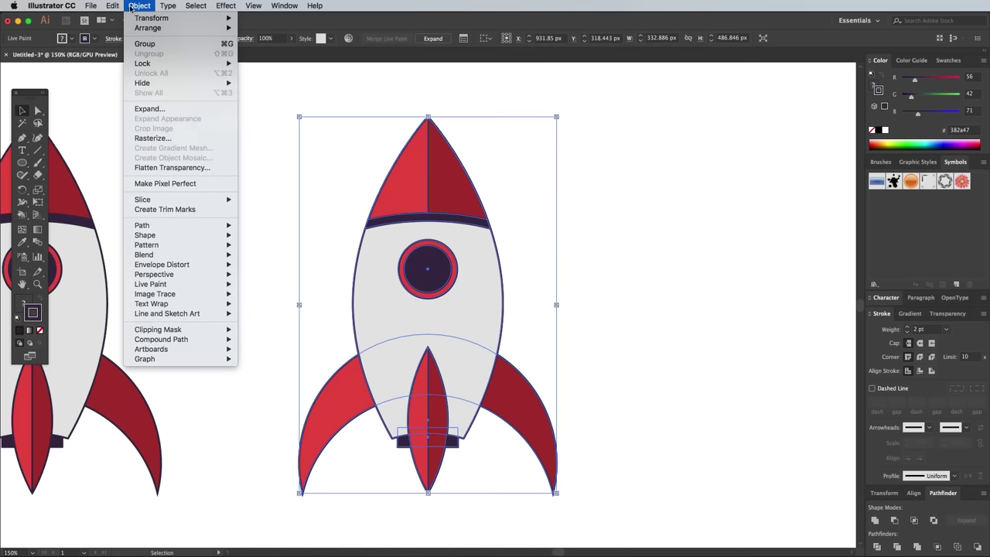
left_click(148, 110)
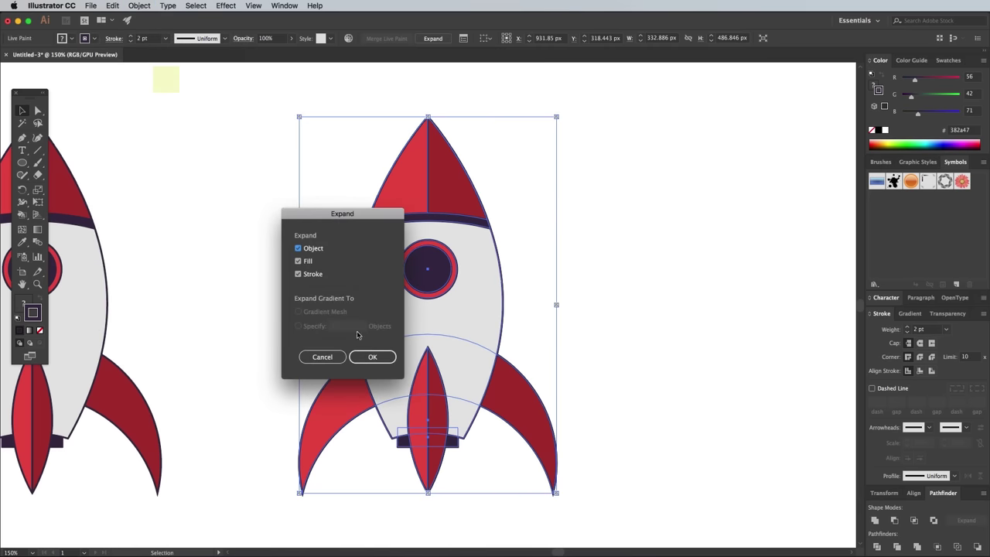
left_click(372, 357)
Step: Paste a copy in front, unite it into one silhouette with a 4 pt outside stroke
left_click(113, 6)
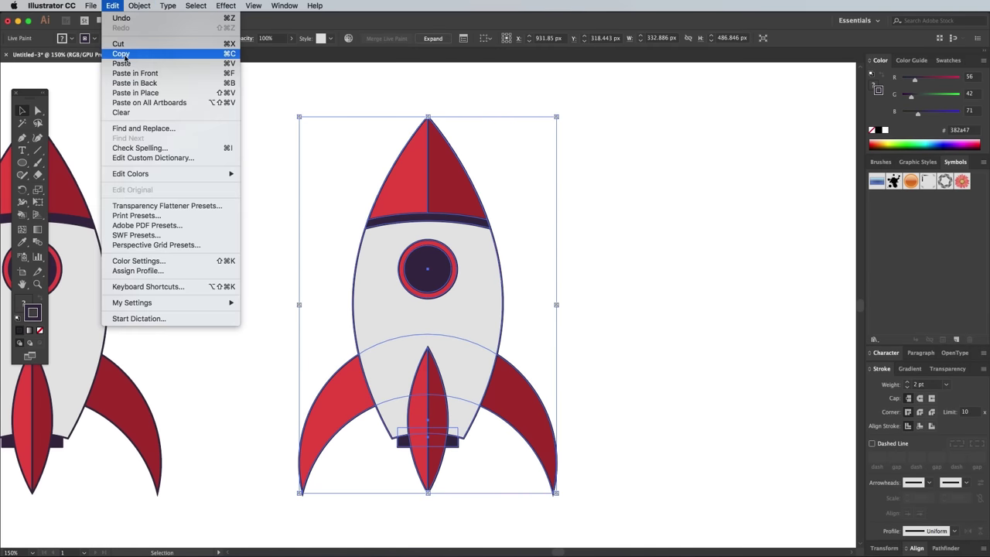
left_click(121, 54)
left_click(112, 5)
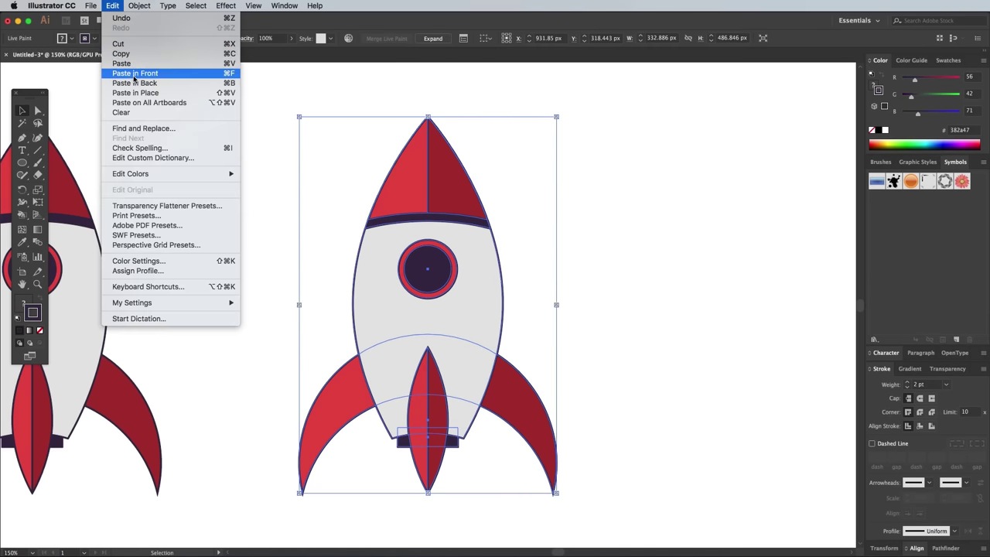
left_click(134, 72)
left_click(947, 548)
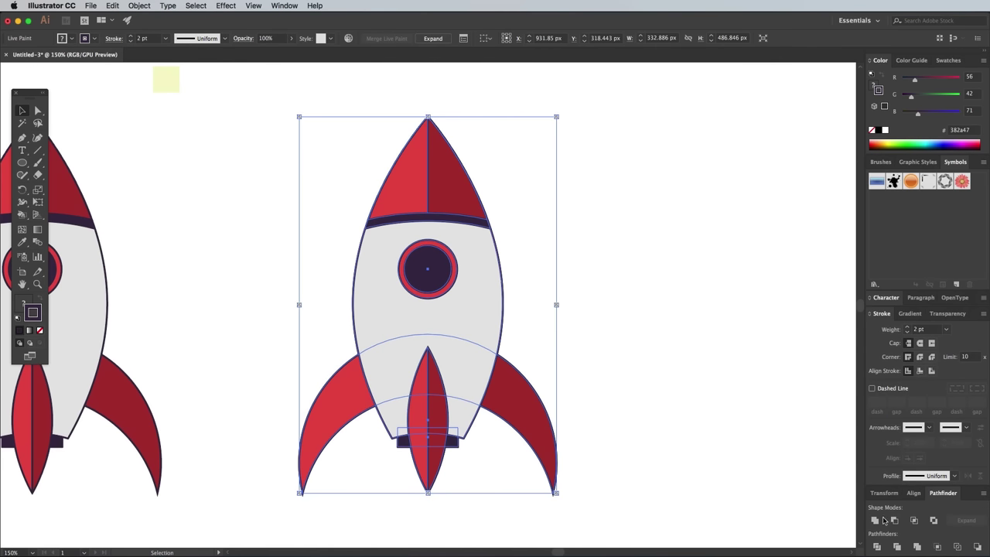
left_click(877, 522)
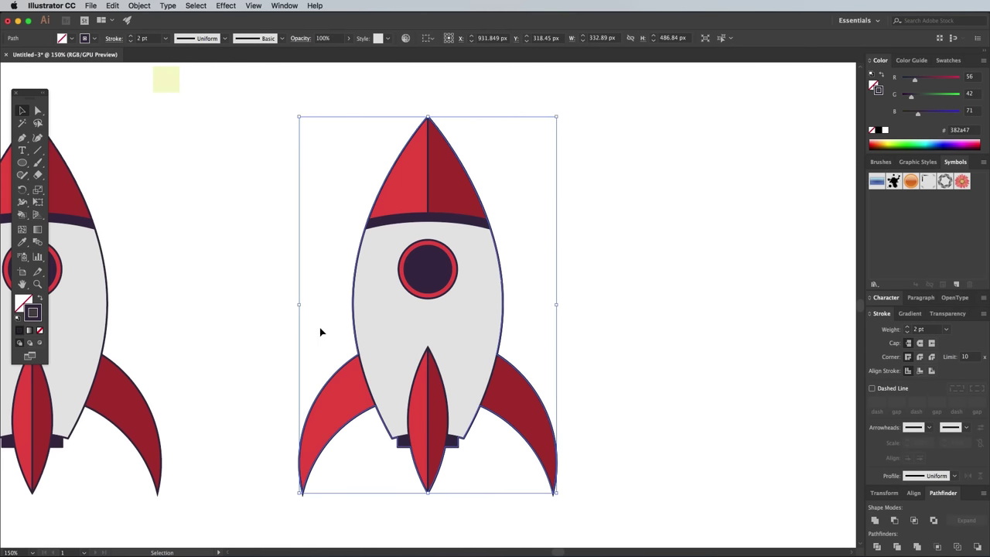
left_click(932, 371)
left_click(908, 328)
left_click(908, 328)
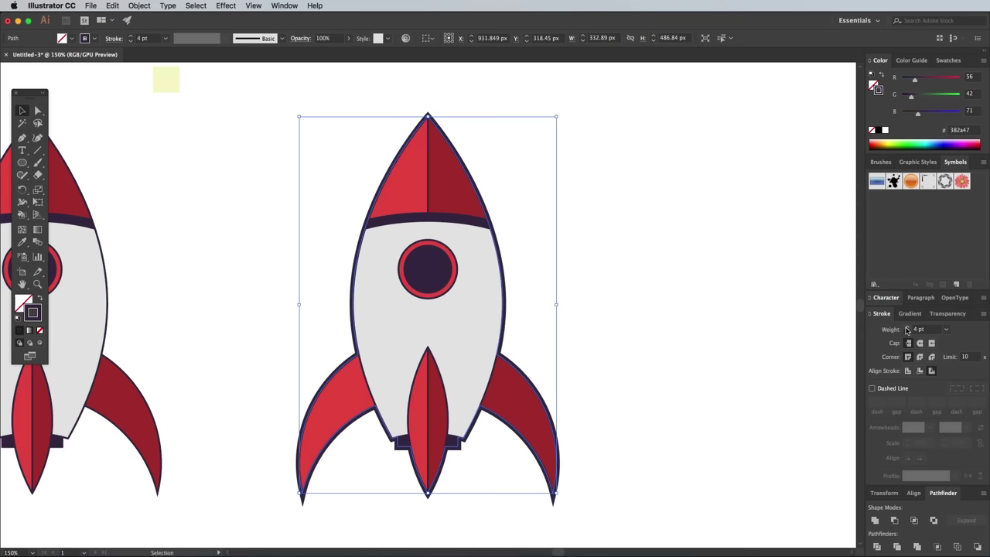
left_click(651, 279)
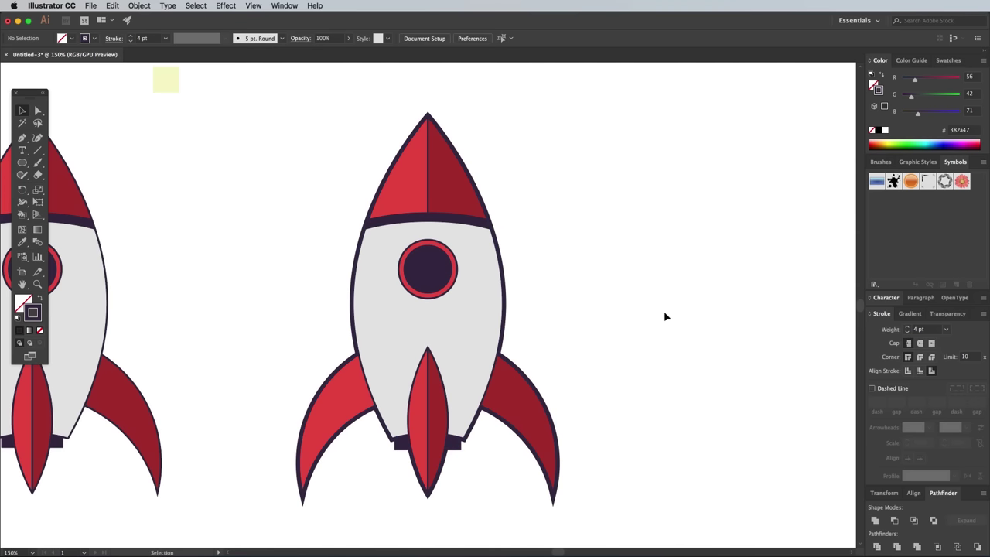
Step: Alt-drag a Live Paint copy of the rocket to the right and set its stroke to None
key("super+minus")
key("super+minus")
mouse_move(165, 205)
left_mouse_down()
mouse_move(344, 429)
mouse_move(336, 424)
left_mouse_up()
key("alt+super+x")
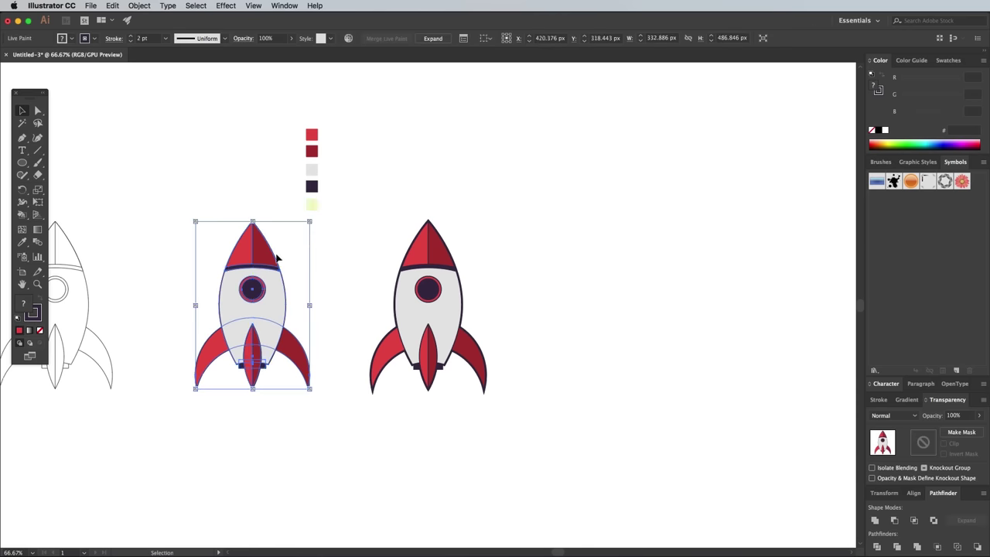
mouse_move(249, 257)
left_mouse_down()
mouse_move(641, 280)
mouse_move(621, 320)
left_mouse_up()
key("super+plus")
key("super+plus")
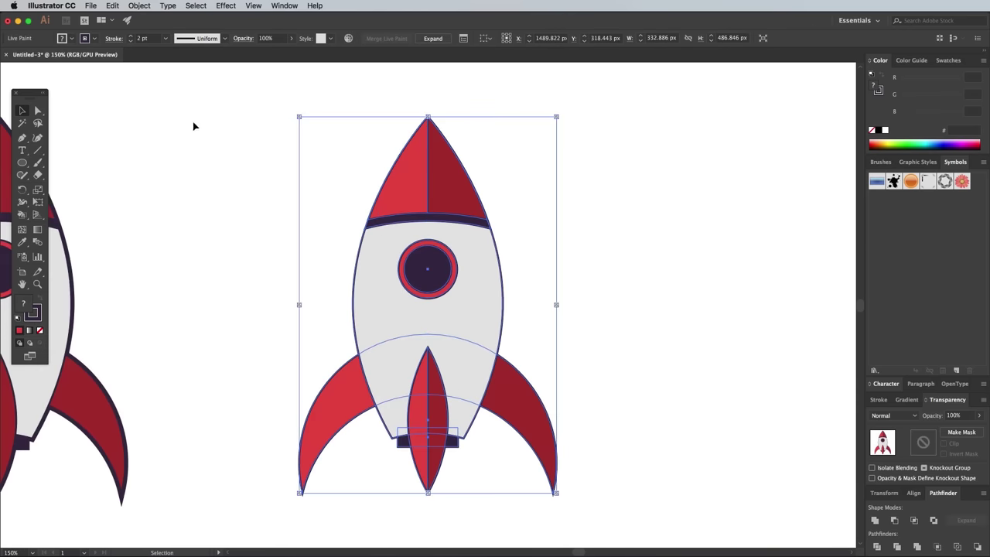
left_click(40, 317)
key("slash")
left_click(623, 354)
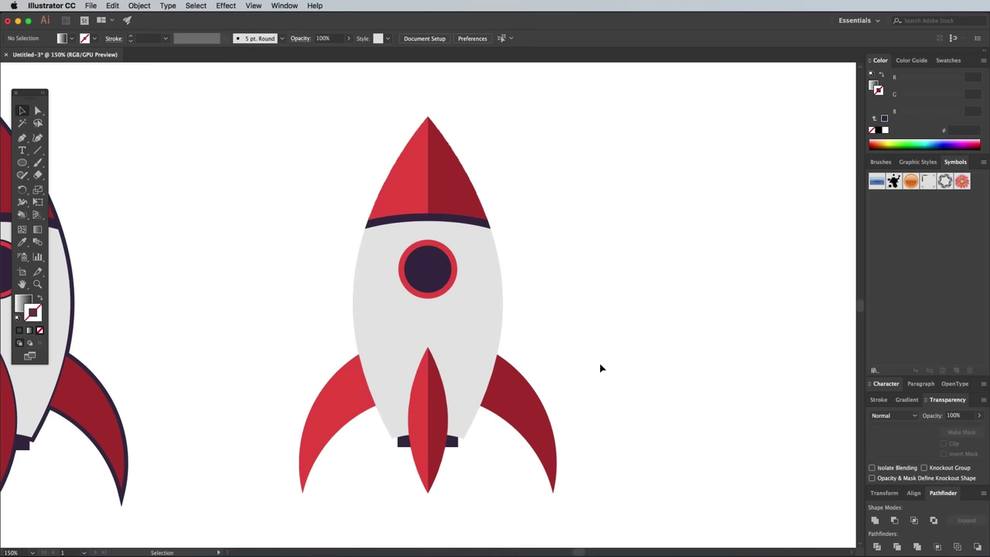
Step: Place another copy of the flat rocket further to the right
left_click_drag(400, 301, 762, 301)
left_click_drag(682, 309, 414, 299)
left_click_drag(506, 300, 639, 291)
scroll(531, 223, "right", 5)
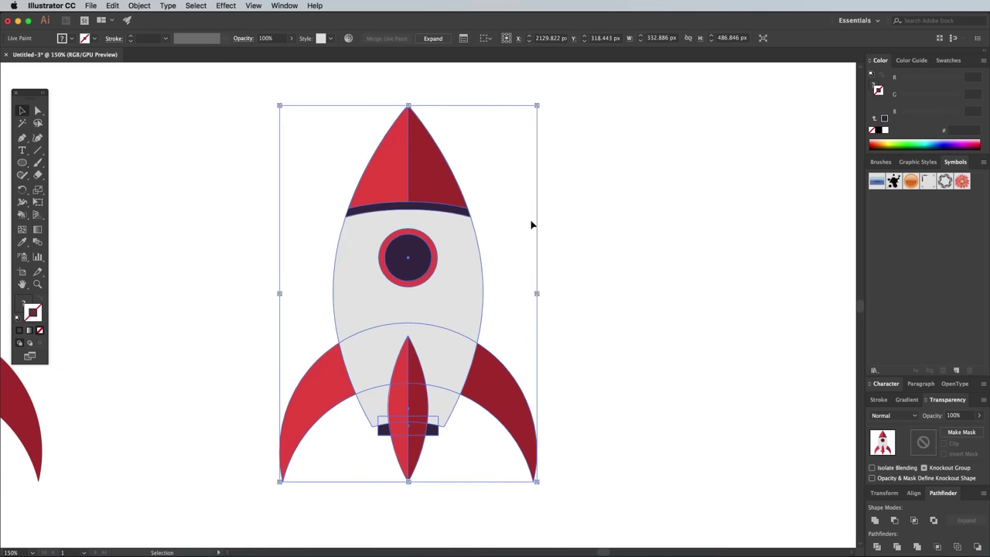
Step: Expand the copy's object, fill and stroke, ungroup it twice and regroup the pieces
left_click(139, 5)
left_click(155, 109)
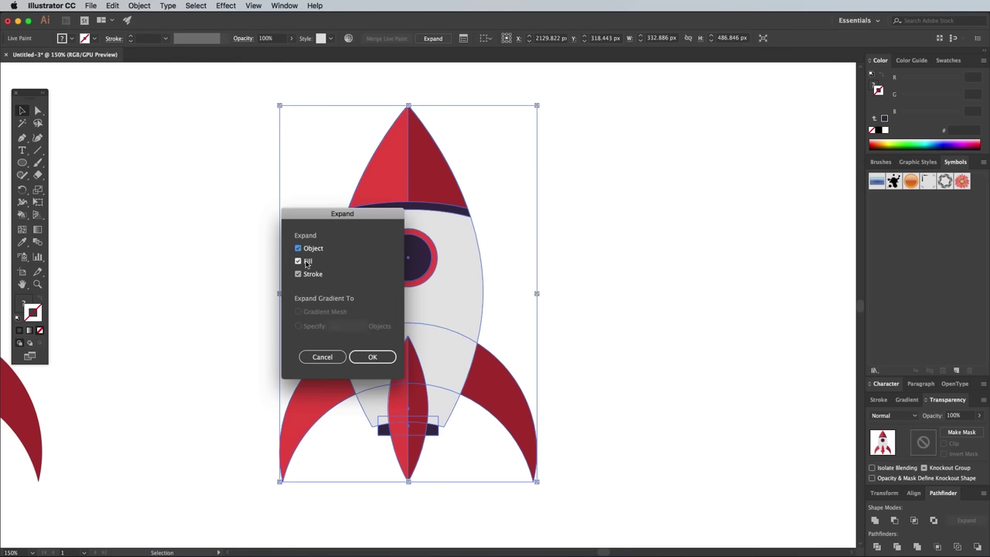
left_click(377, 356)
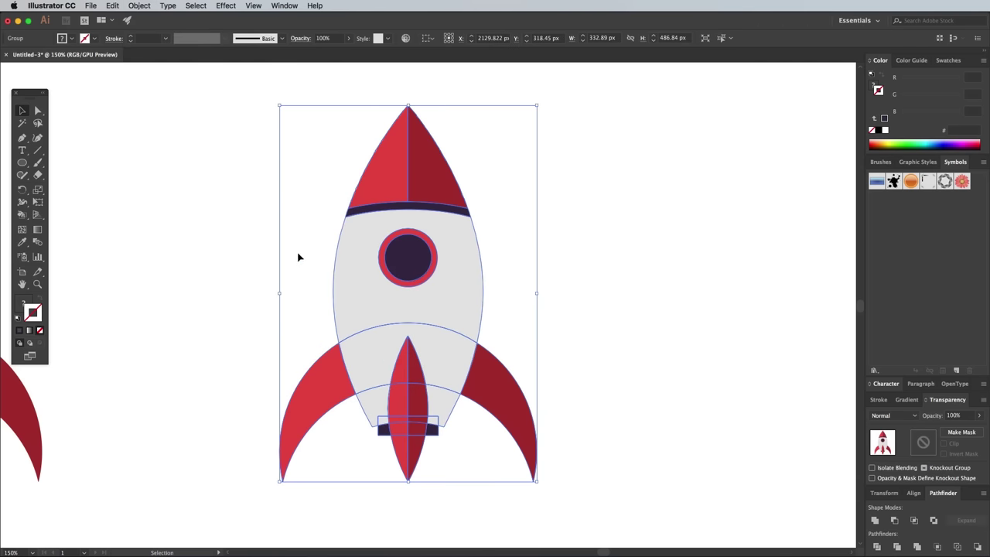
right_click(389, 211)
left_click(418, 294)
right_click(400, 219)
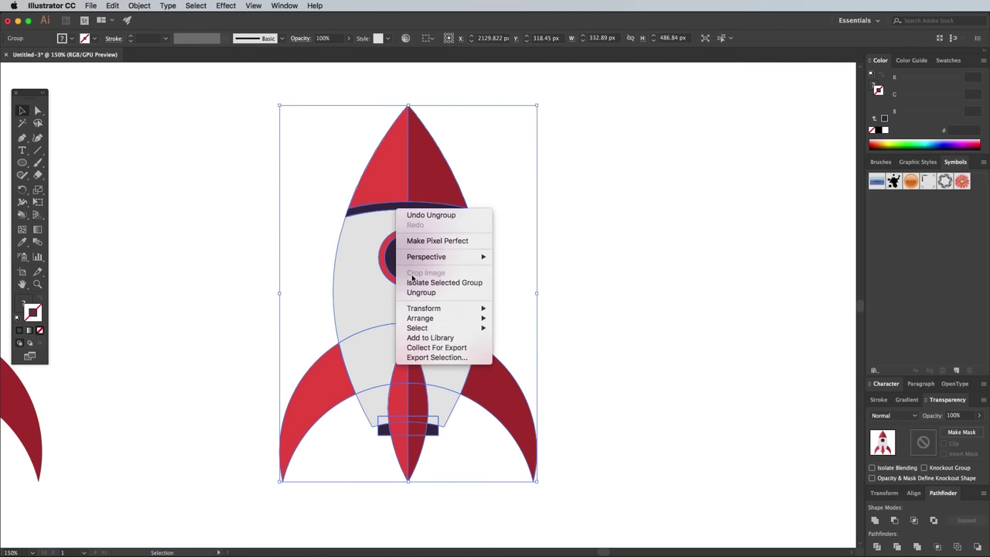
left_click(417, 294)
right_click(398, 212)
left_click(421, 269)
left_click(540, 265)
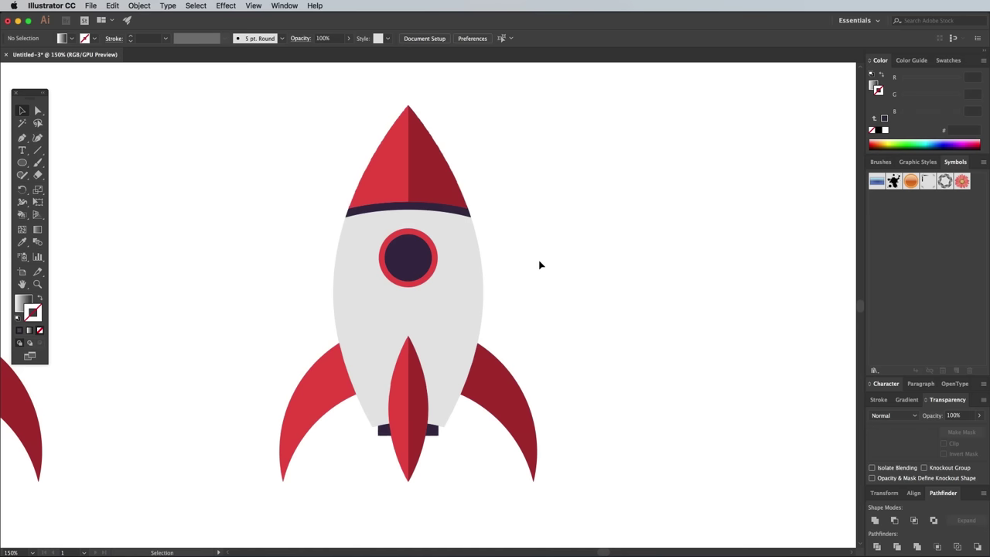
Step: Unite the nose cone halves and the three centre fin pieces into single shapes
left_click(433, 186)
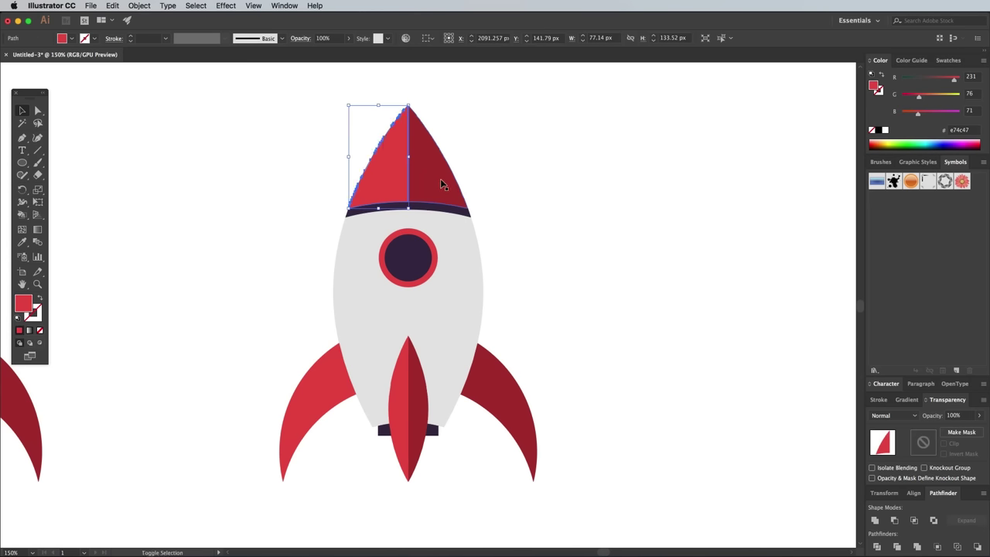
left_click(875, 520)
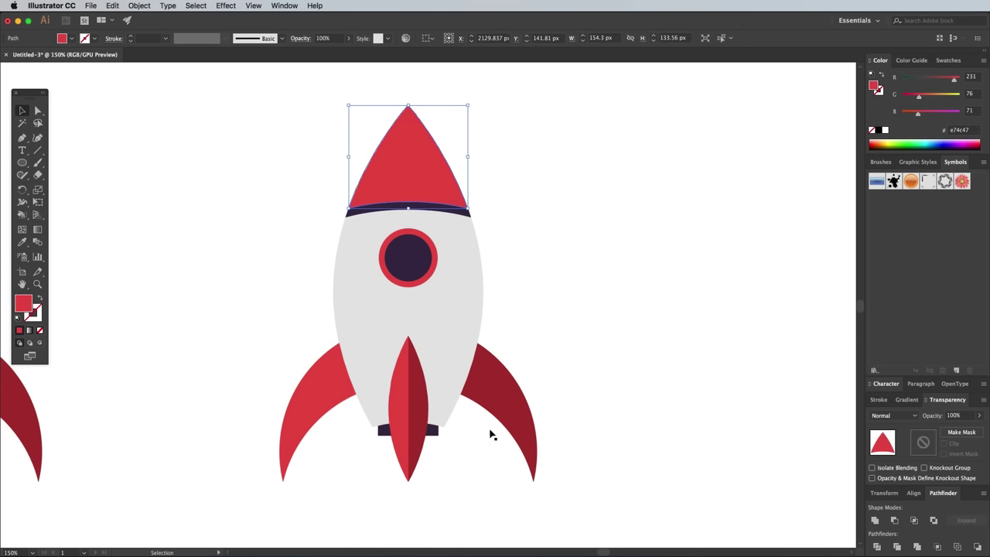
left_click(401, 360)
left_click(396, 417, "shift")
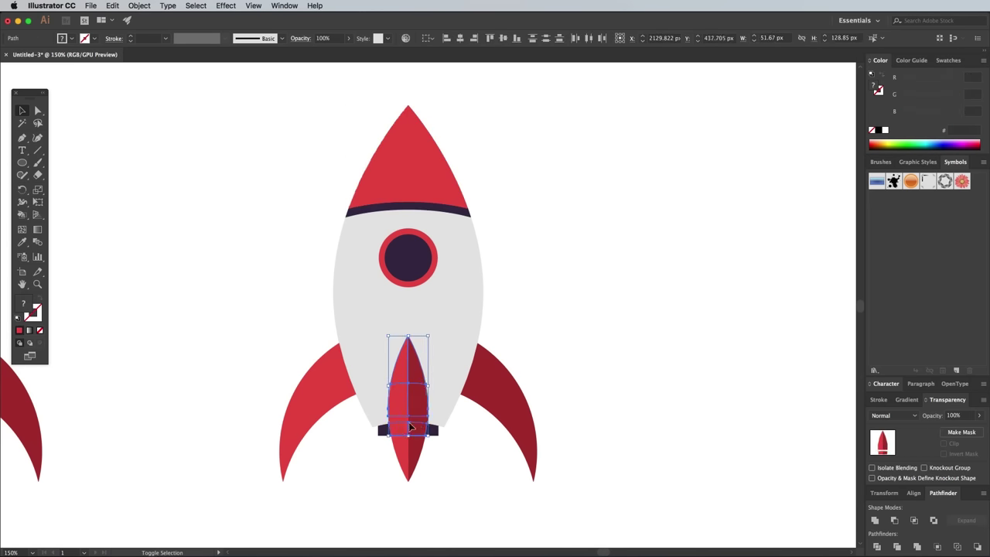
left_click(422, 448, "shift")
key("super+8")
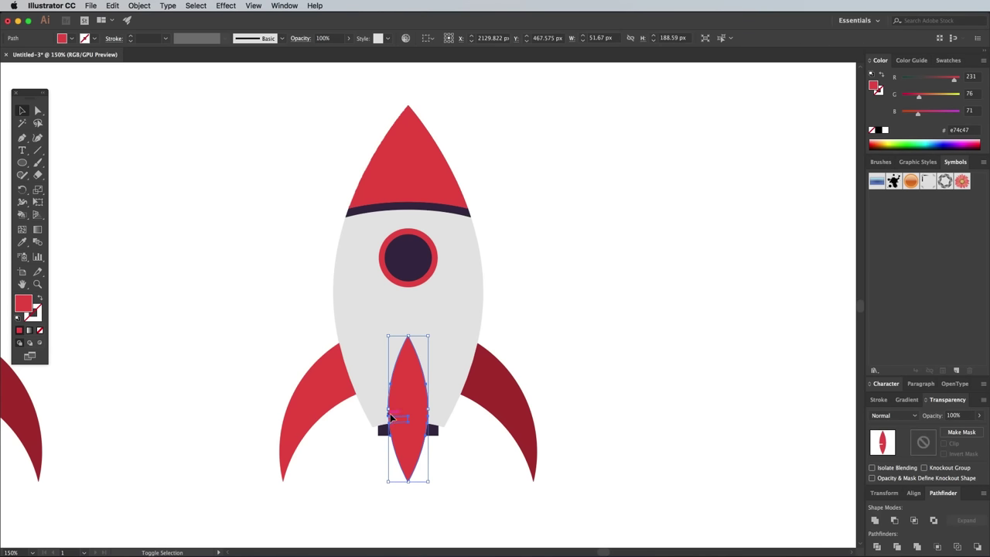
left_click(437, 299)
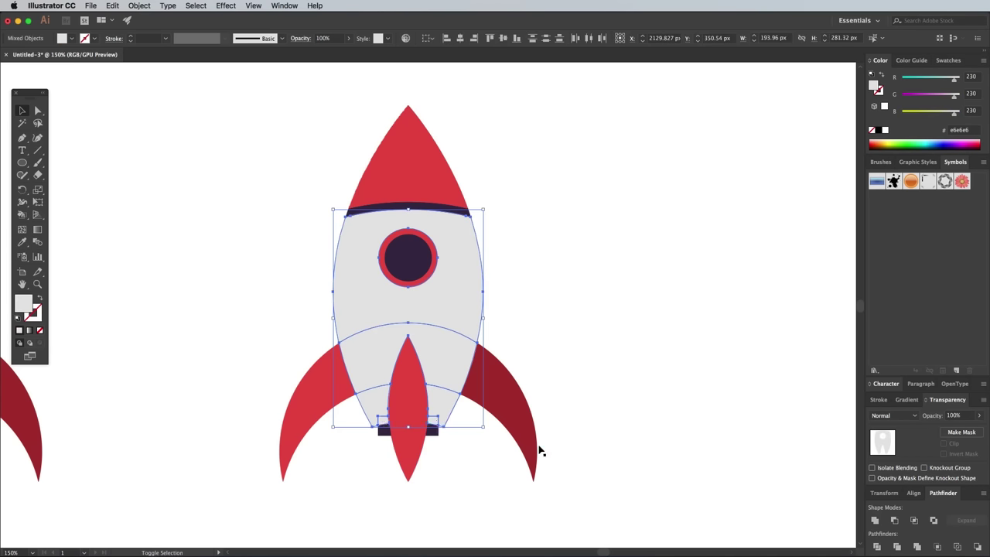
Step: Fill every rocket shape with the white-to-black linear gradient
left_click(569, 311)
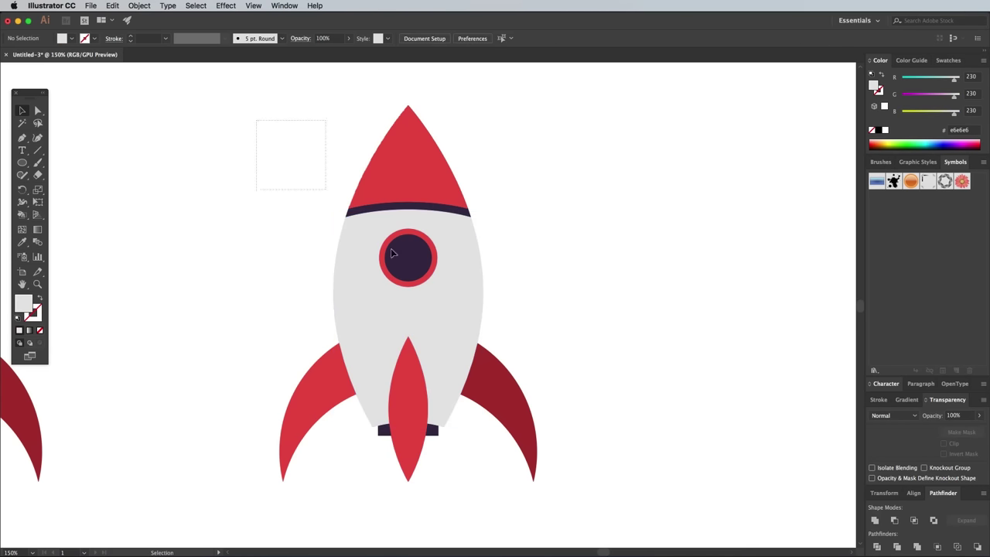
left_click_drag(393, 254, 584, 494)
key("a")
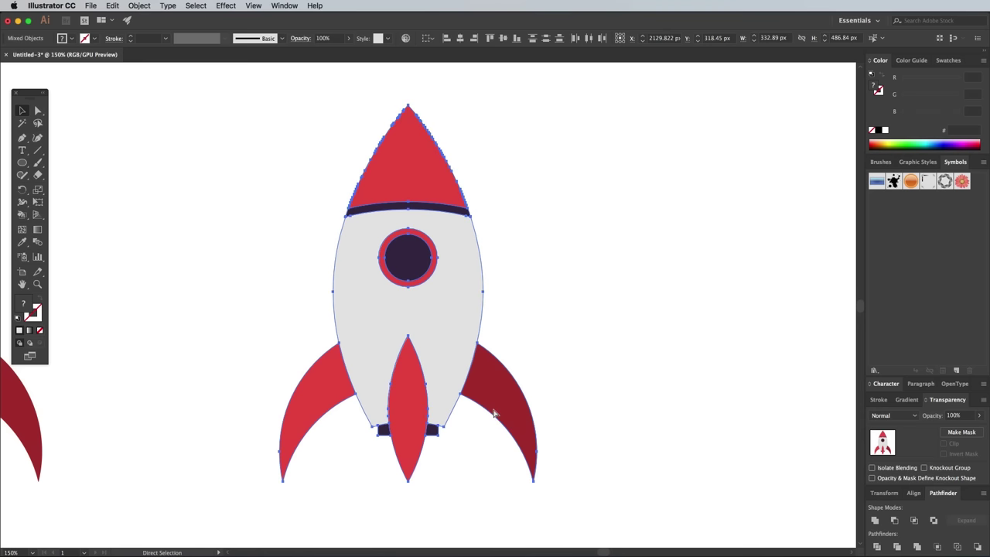
key("v")
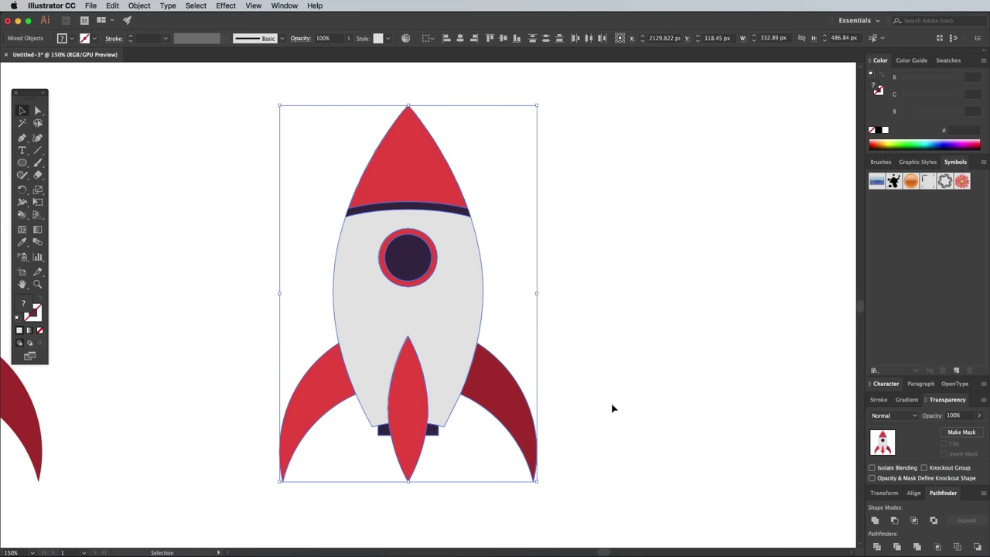
left_click(906, 400)
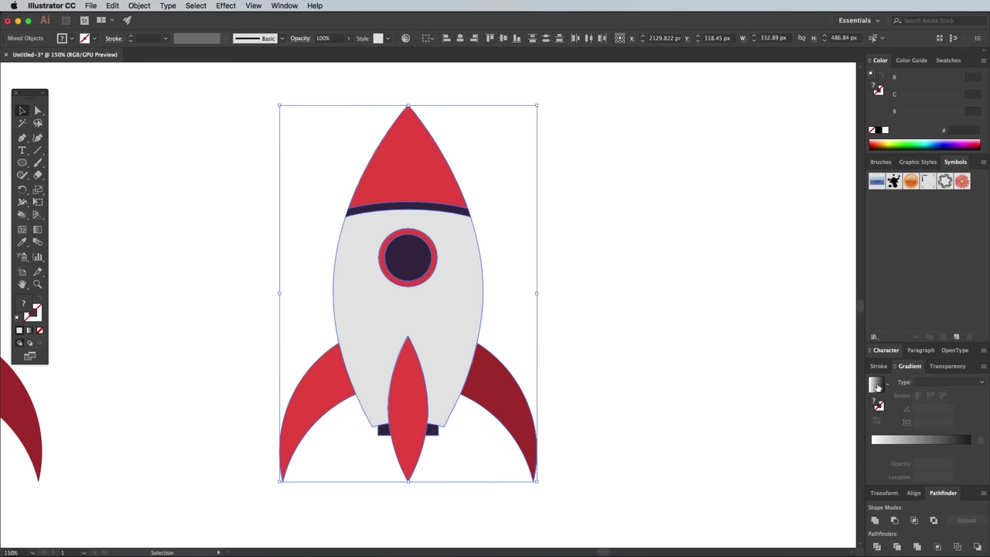
left_click(876, 385)
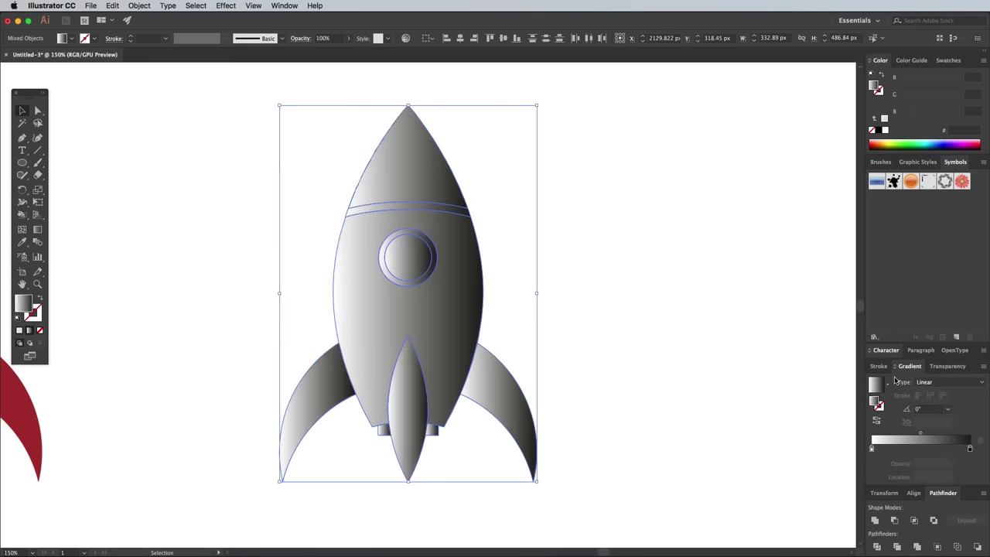
Step: Set the shapes' transparency blend mode to Overlay
left_click(948, 368)
left_click(899, 416)
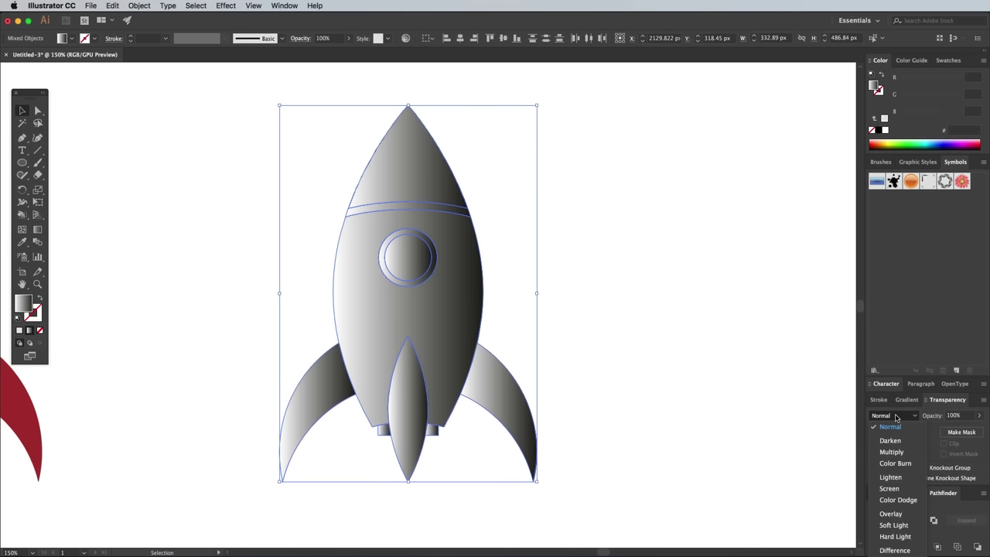
left_click(894, 513)
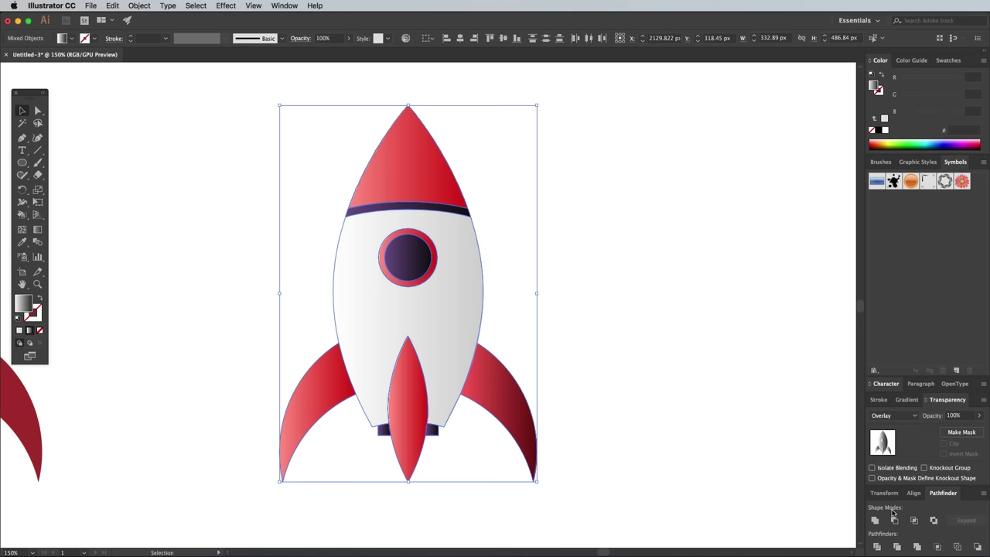
Step: Redirect the nose cone, body and fin gradients to run top to bottom, light to dark
left_click(648, 343)
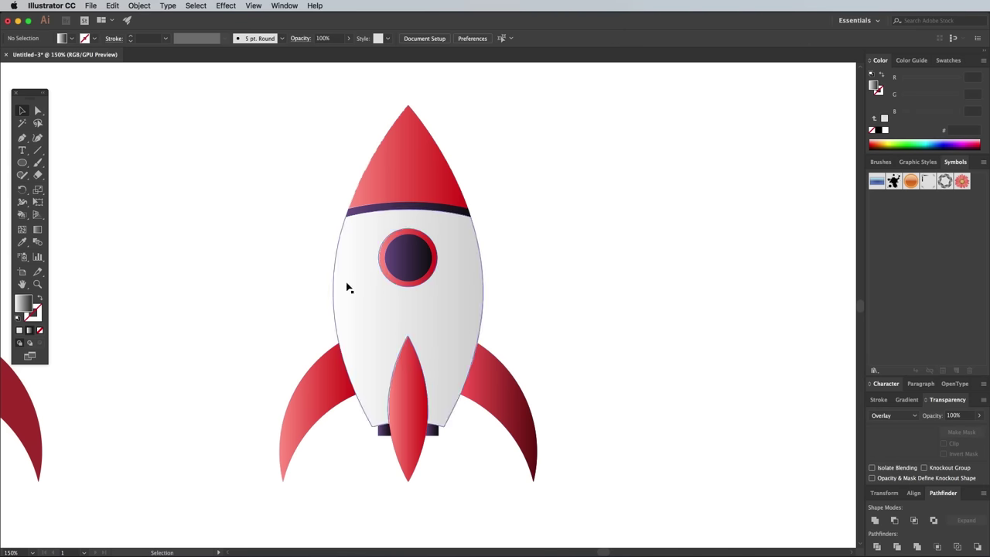
key("v")
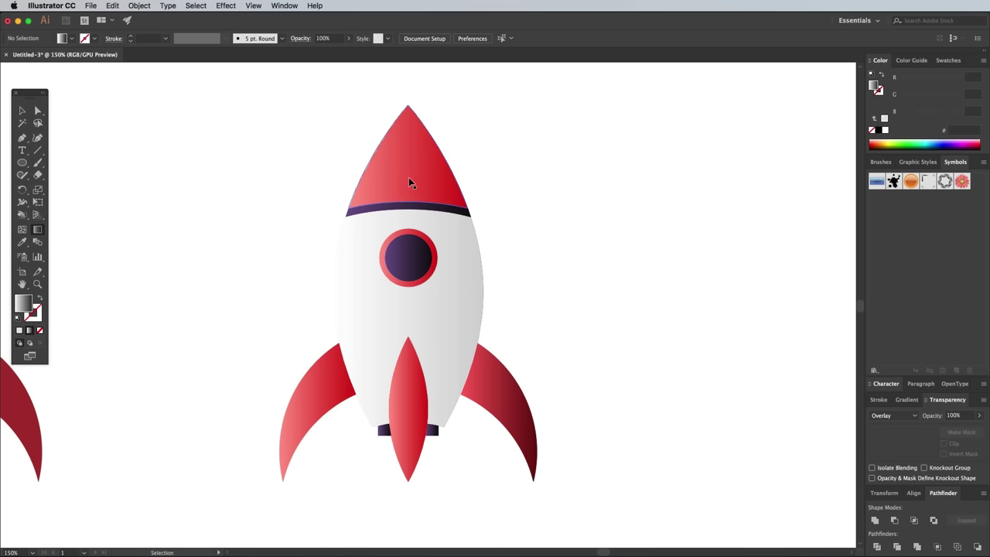
left_click(410, 176)
key("g")
left_click_drag(409, 106, 409, 205)
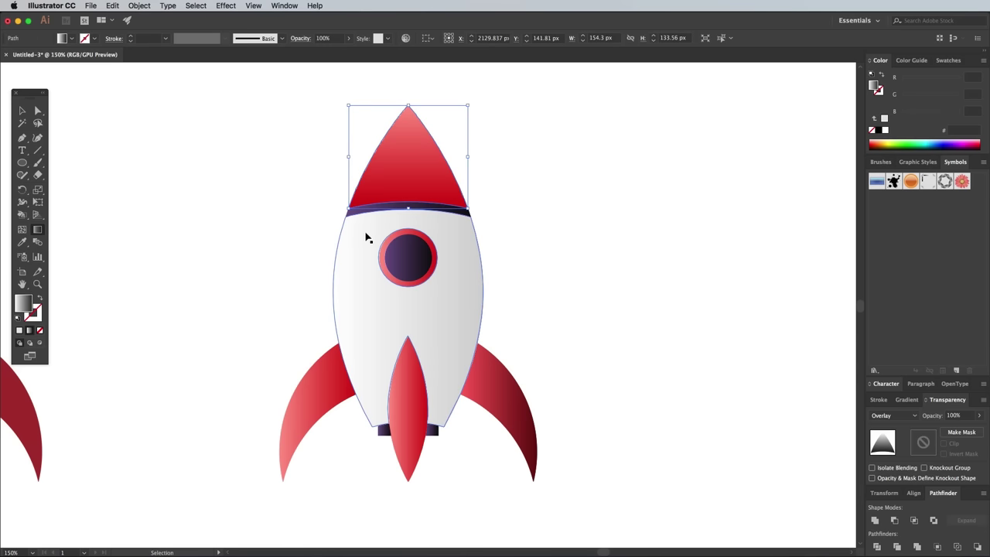
left_click(385, 216, "super")
left_click_drag(389, 202, 413, 422)
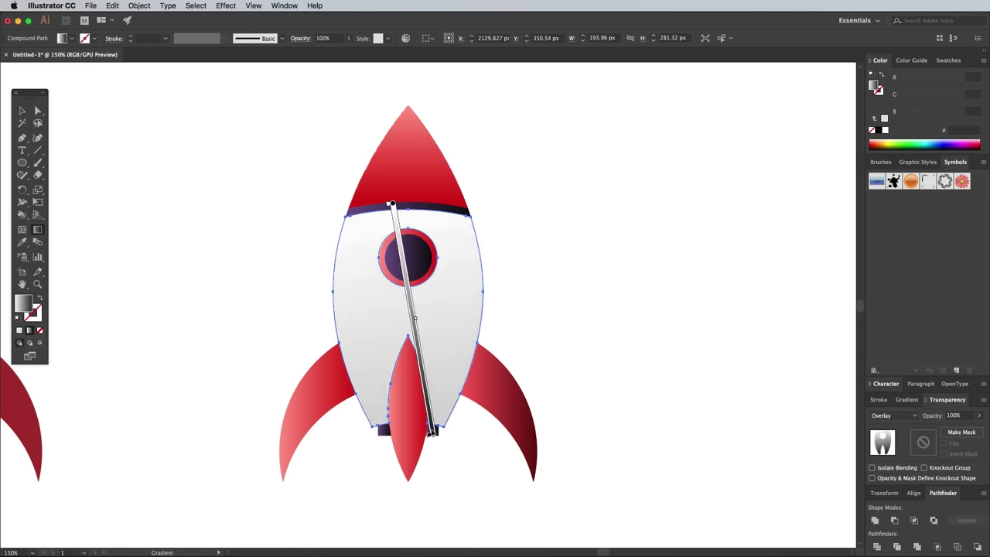
left_click(413, 373, "super")
left_click(317, 410, "super")
left_click_drag(409, 336, 408, 475)
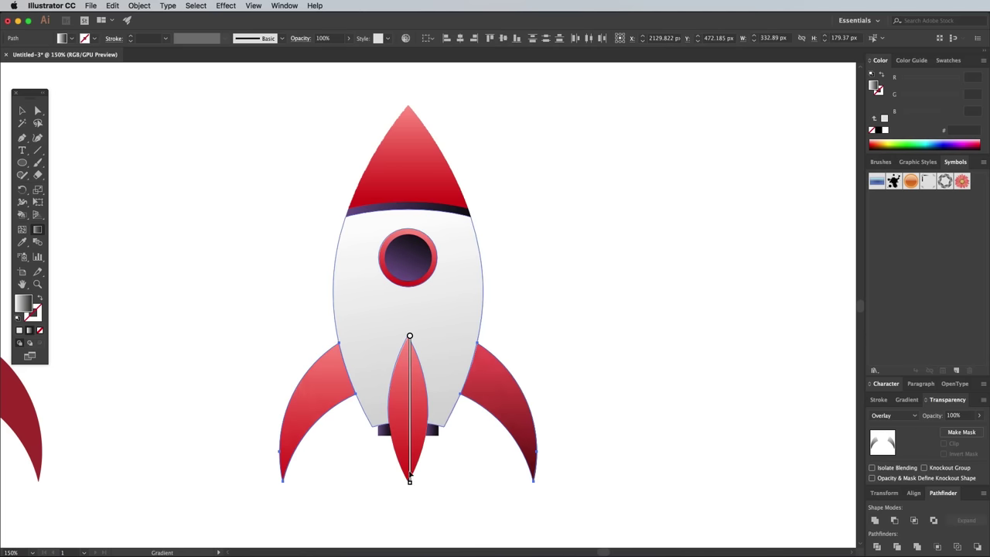
left_click(431, 430, "super")
left_click(602, 331, "super")
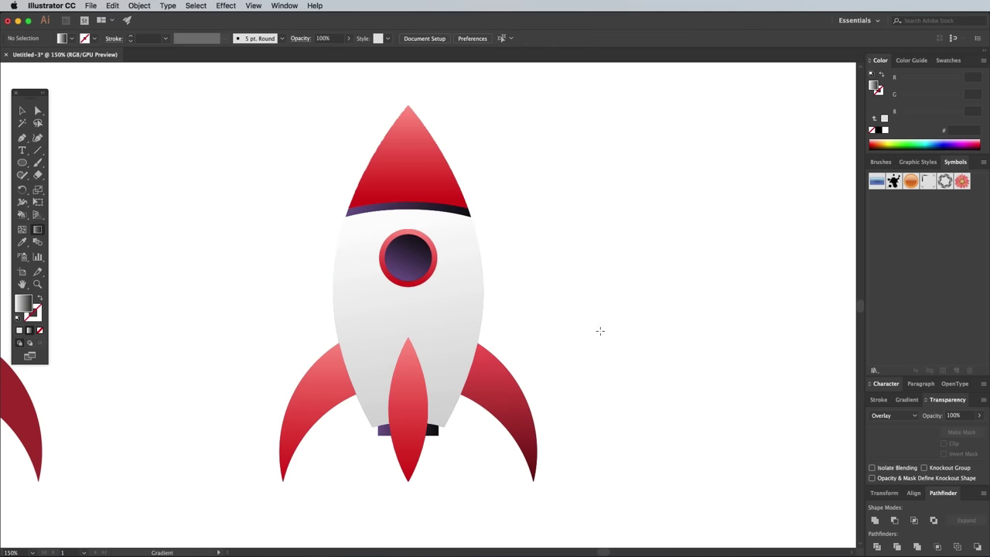
key("super+minus")
key("super+minus")
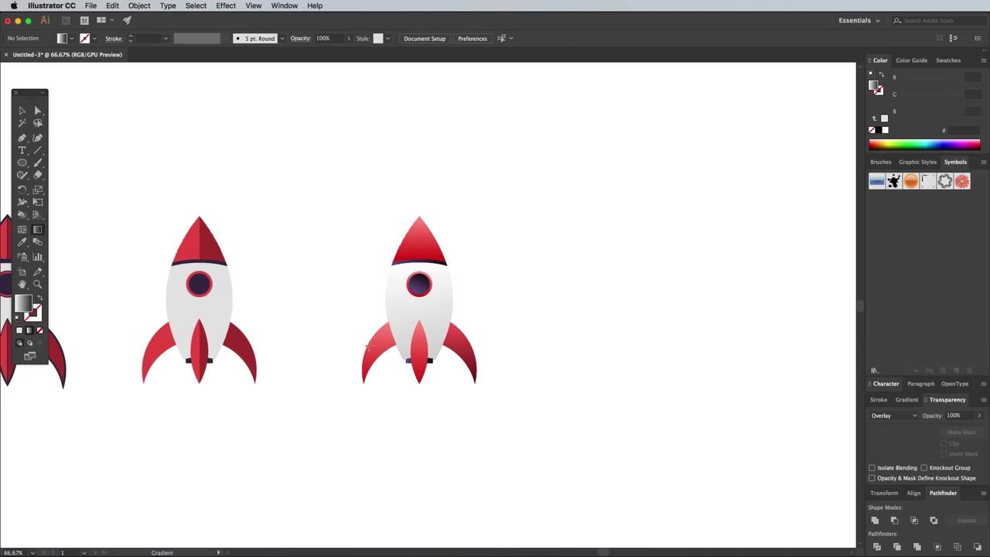
Step: Shift the third and fourth rockets to the left
scroll(366, 346, "left", 10)
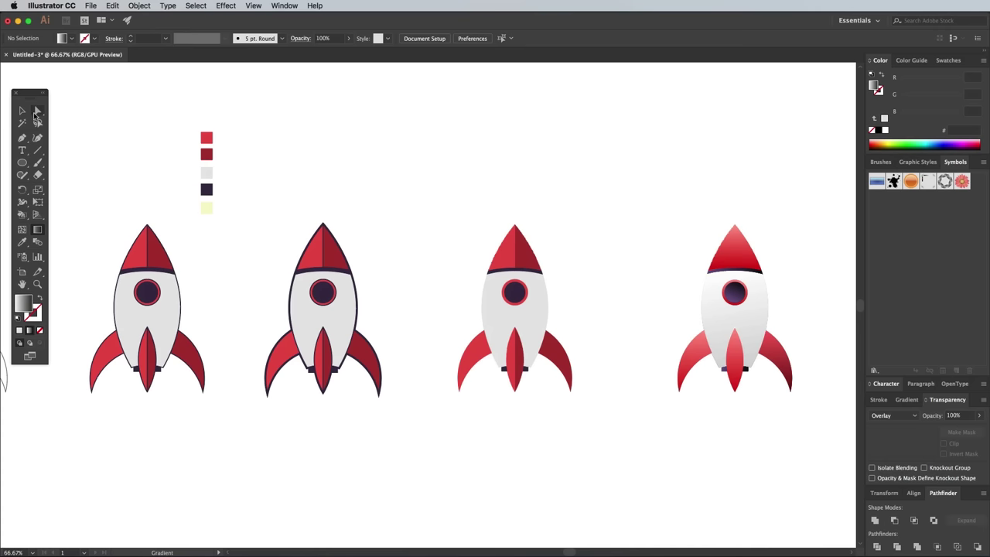
left_click(21, 110)
left_click_drag(528, 321, 514, 321)
left_click_drag(735, 325, 662, 325)
left_click(542, 400)
scroll(526, 425, "left", 3)
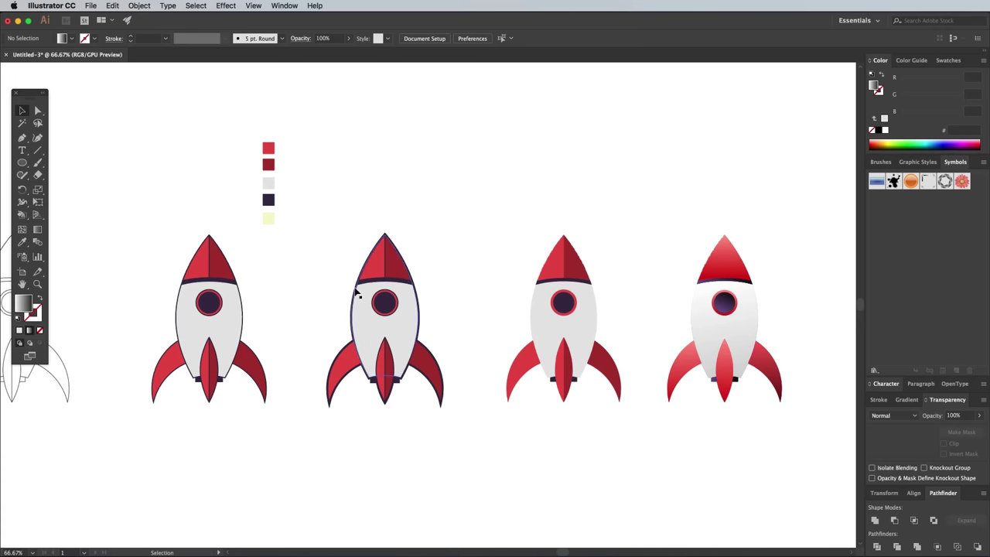
Step: Group the second rocket's parts, then copy and paste the group into view
left_click_drag(302, 218, 459, 429)
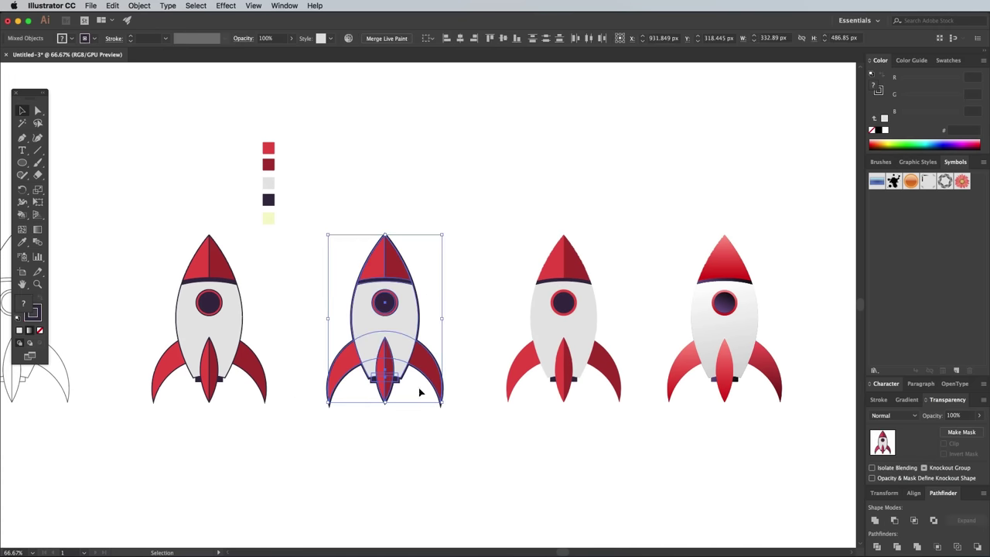
right_click(395, 333)
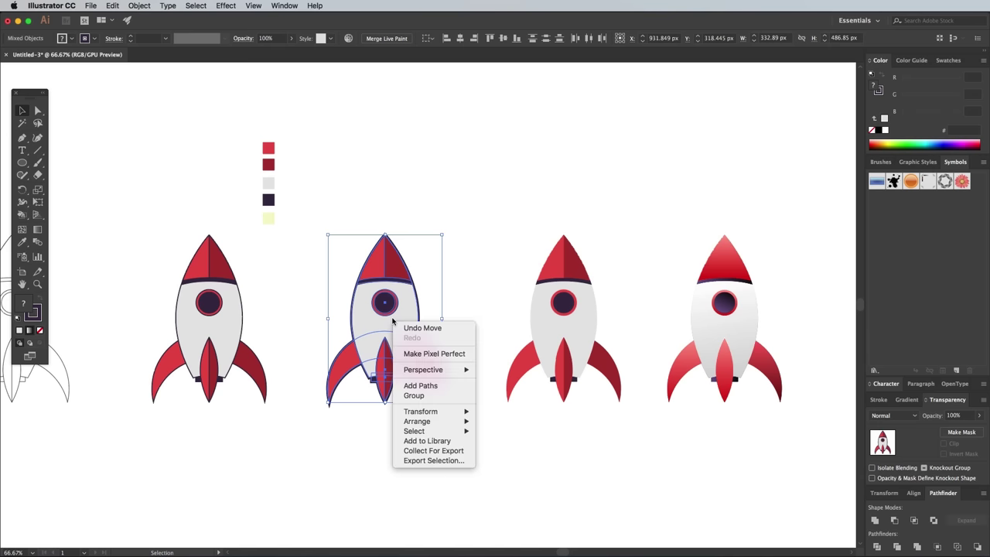
left_click(417, 398)
key("cmd+c")
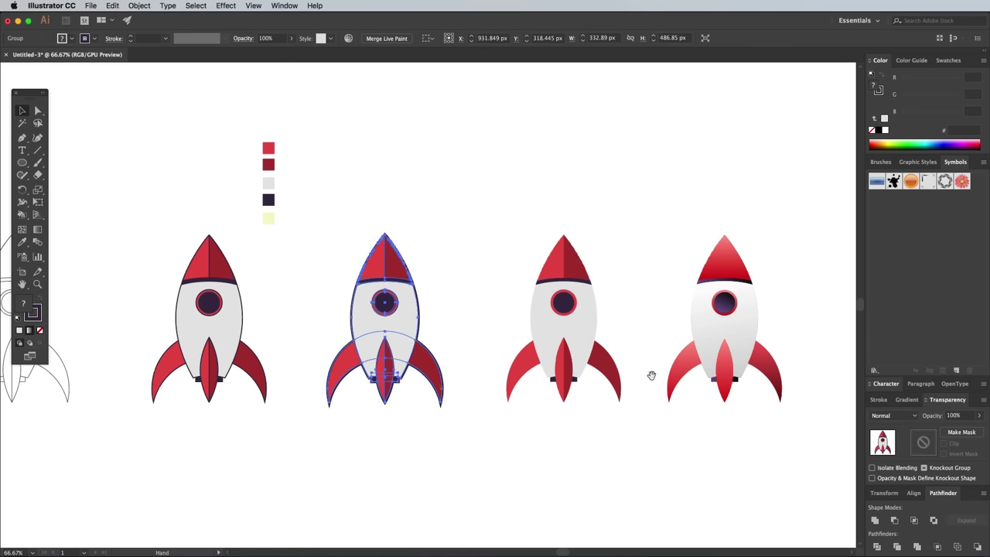
scroll(652, 376, "right", 10)
key("cmd+v")
Step: Draw a large circle around the rocket copy and send it to the back
left_click(267, 224)
key("l")
left_click_drag(288, 178, 555, 502)
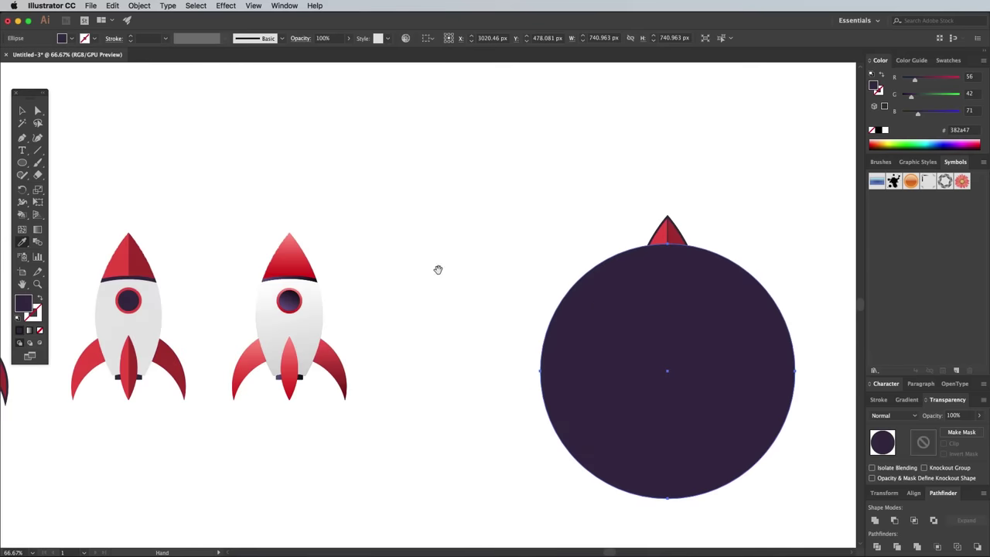
key("cmd+shift+[")
Step: Fill the circle with a solid dark colour
scroll(48, 126, "right", 5)
left_click(616, 285)
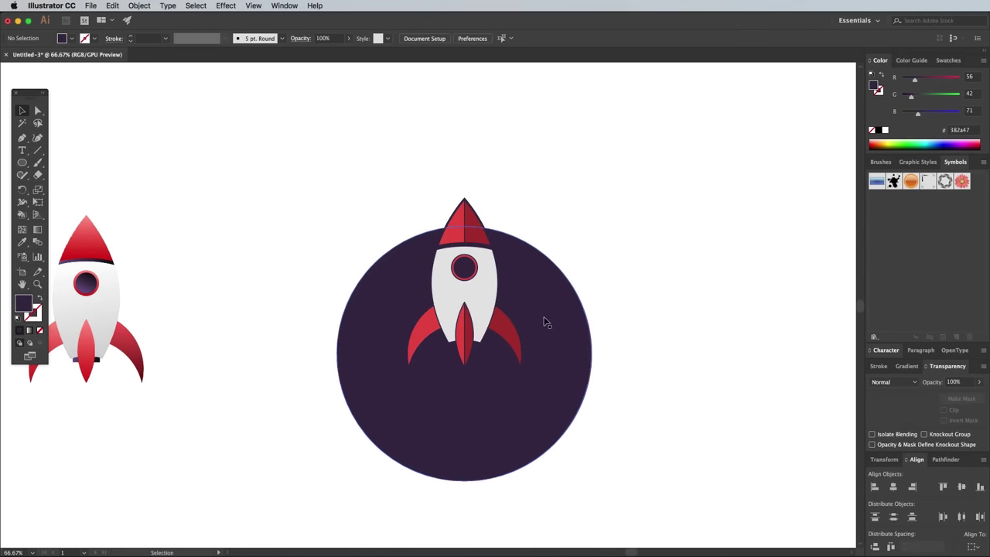
left_click(544, 322)
double_click(24, 304)
key("Return")
Step: Set the circle's stroke weight to 20 pt
left_click(900, 368)
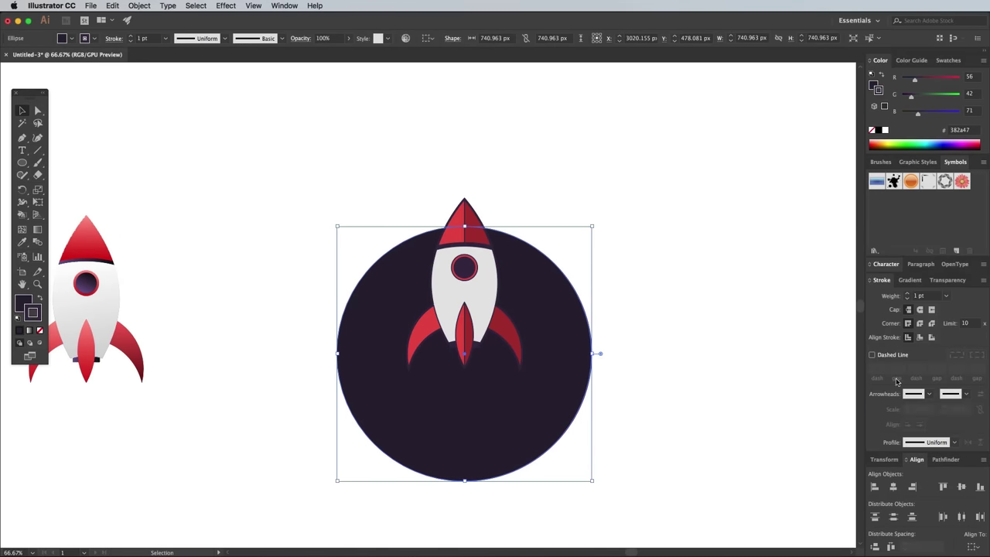
left_click(920, 295)
type("20")
key("Return")
left_click(670, 339)
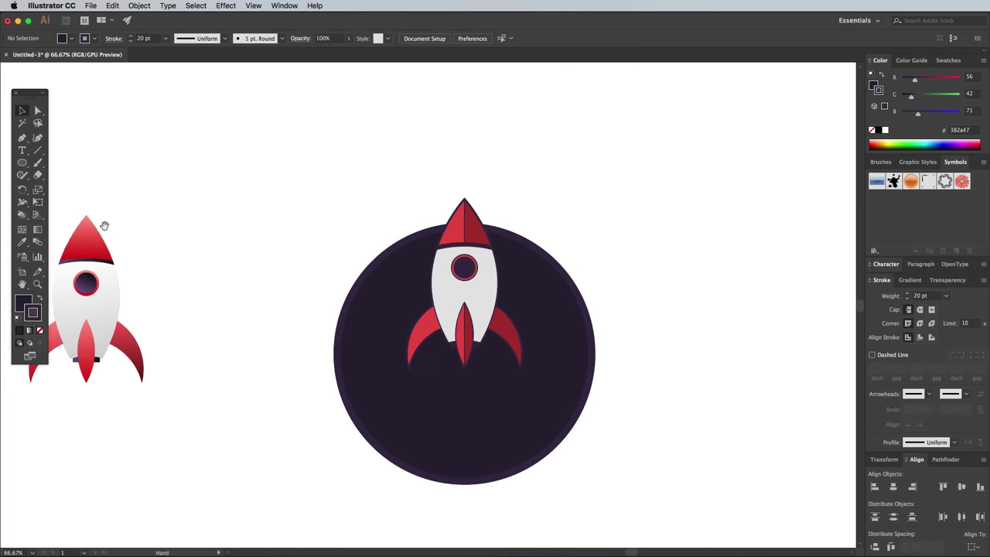
scroll(105, 226, "left", 10)
left_click(144, 232)
Step: Draw a small pale-yellow circle, save it as a new symbol, and delete the original
scroll(553, 310, "right", 10)
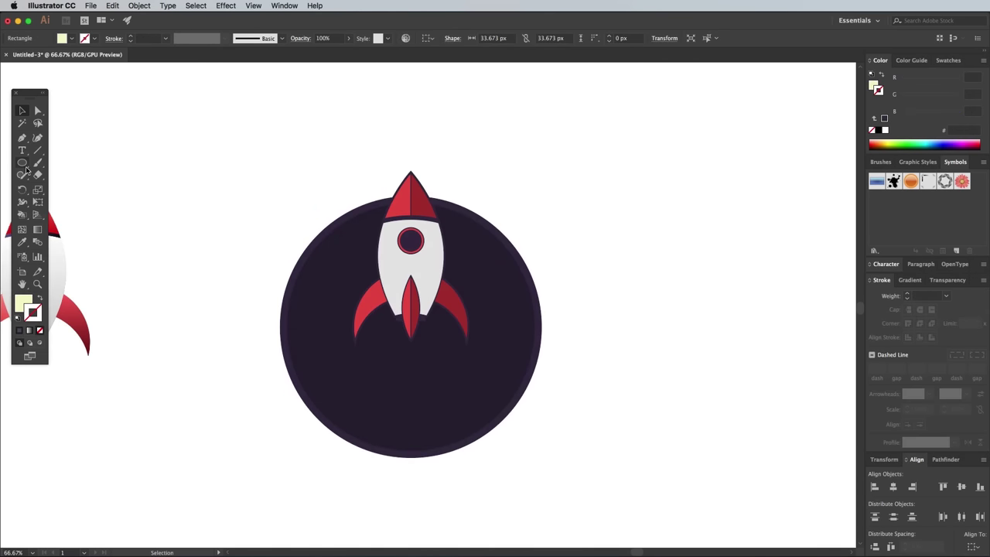
left_click(23, 165)
left_click_drag(497, 361, 507, 377)
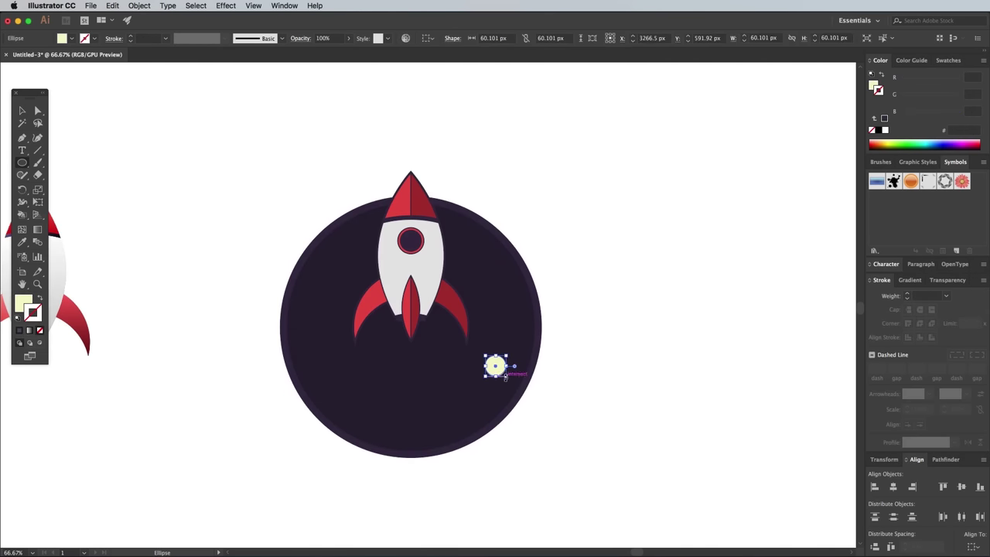
left_click(959, 251)
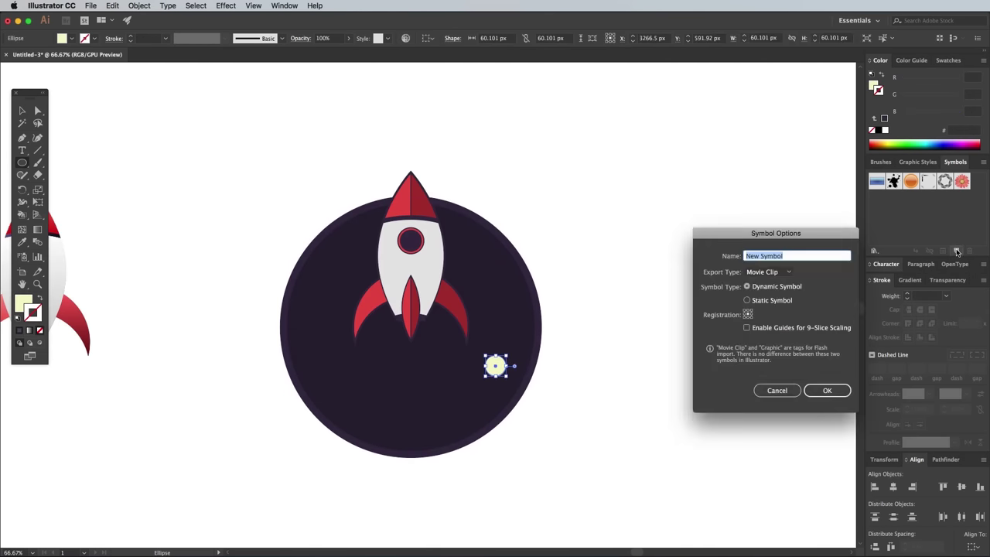
left_click(824, 390)
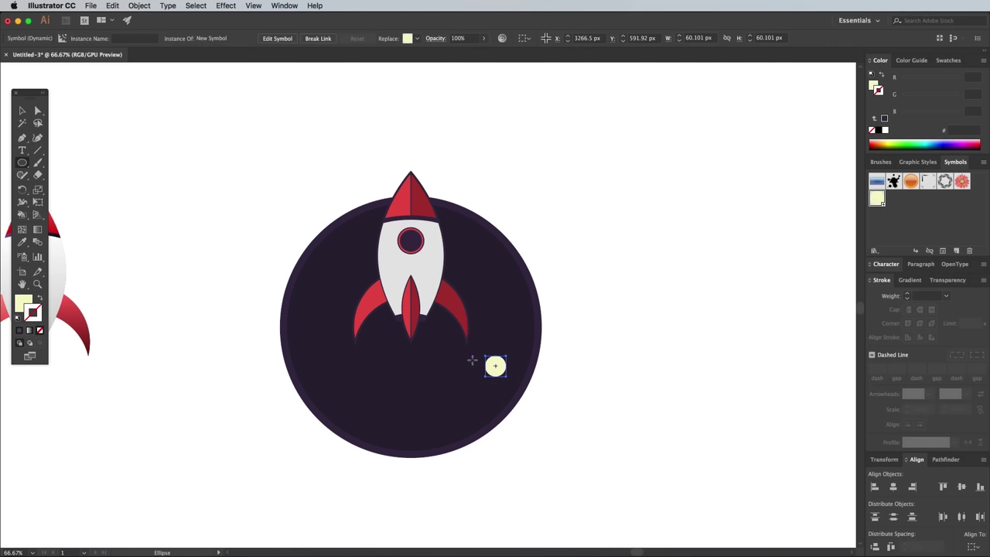
key("Delete")
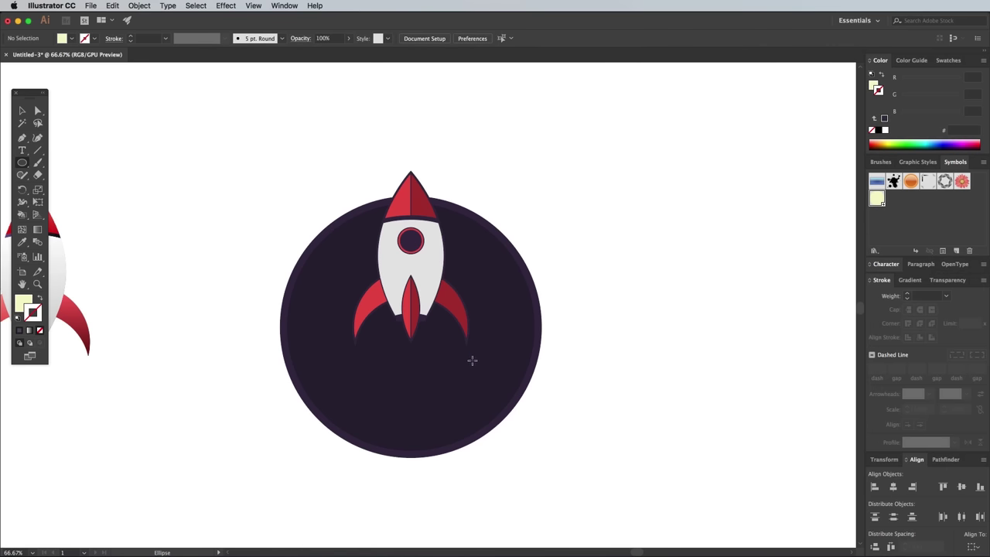
Step: Spray the symbol across the lower circle, enlarge the side puffs, and shift them into a fuller band
left_click(21, 256)
mouse_move(332, 354)
left_mouse_down()
mouse_move(312, 354)
mouse_move(323, 371)
mouse_move(433, 410)
mouse_move(504, 340)
mouse_move(530, 360)
mouse_move(410, 391)
mouse_move(483, 356)
mouse_move(332, 410)
mouse_move(400, 418)
left_mouse_up()
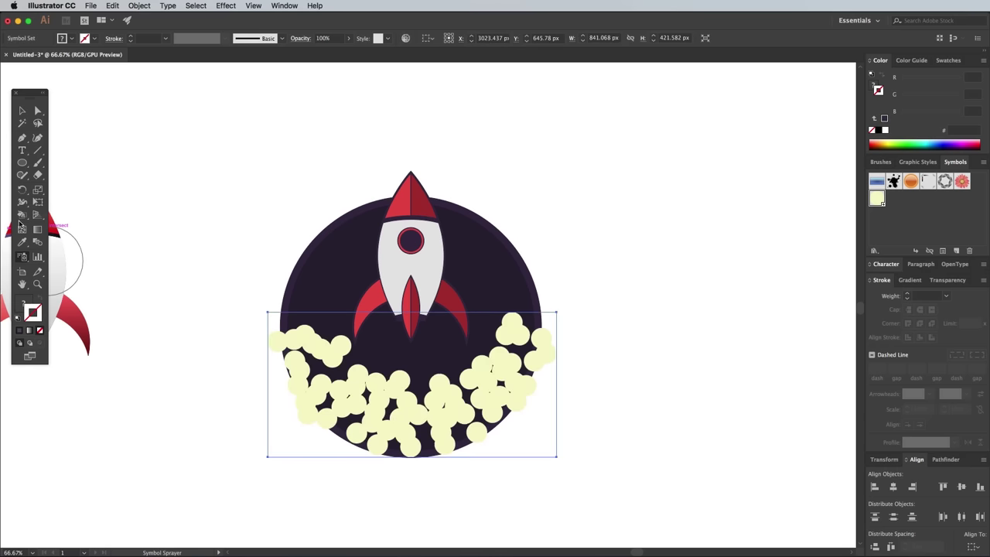
mouse_move(22, 256)
left_mouse_down()
mouse_move(70, 274)
mouse_move(85, 296)
left_mouse_up()
left_click(332, 388)
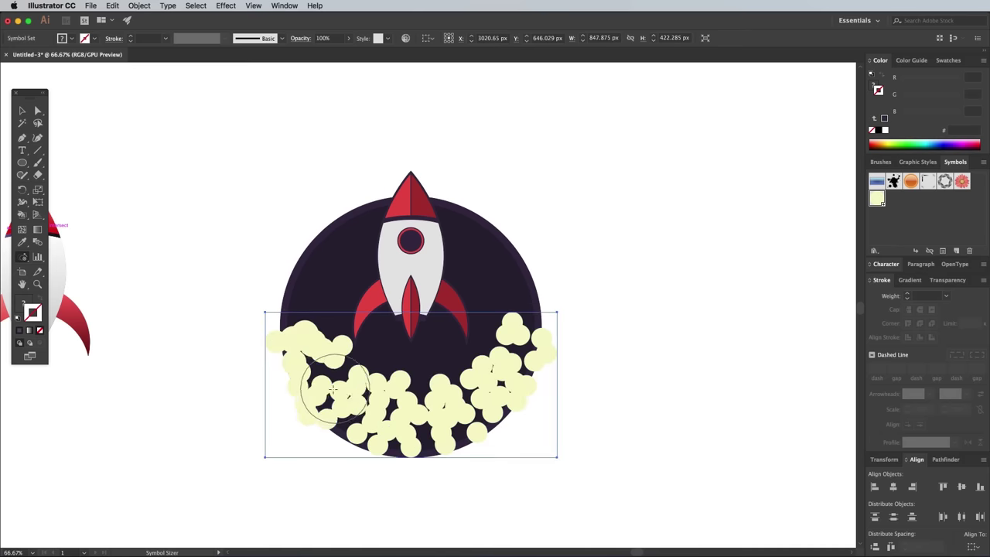
mouse_move(333, 388)
left_mouse_down()
mouse_move(414, 409)
mouse_move(520, 340)
mouse_move(347, 363)
mouse_move(301, 339)
mouse_move(371, 403)
mouse_move(485, 399)
mouse_move(337, 386)
mouse_move(422, 412)
mouse_move(391, 441)
mouse_move(339, 426)
mouse_move(446, 457)
mouse_move(505, 435)
mouse_move(553, 386)
left_mouse_up()
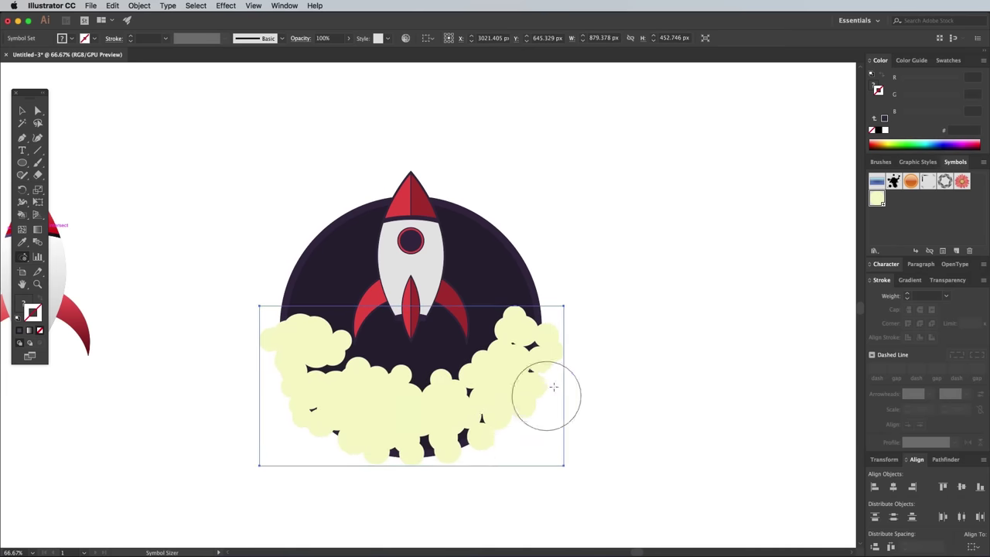
left_click_drag(22, 256, 51, 260)
mouse_move(304, 343)
left_mouse_down()
mouse_move(401, 375)
mouse_move(437, 429)
mouse_move(270, 404)
mouse_move(322, 351)
mouse_move(519, 325)
mouse_move(399, 432)
mouse_move(375, 470)
mouse_move(319, 407)
mouse_move(501, 412)
mouse_move(419, 395)
mouse_move(364, 456)
mouse_move(503, 433)
mouse_move(478, 434)
mouse_move(359, 372)
mouse_move(456, 378)
mouse_move(511, 369)
mouse_move(506, 424)
mouse_move(501, 381)
mouse_move(405, 400)
mouse_move(342, 360)
mouse_move(415, 367)
mouse_move(541, 430)
left_mouse_up()
Step: Copy the dark circle and paste the copy directly in front of it
left_click(22, 111)
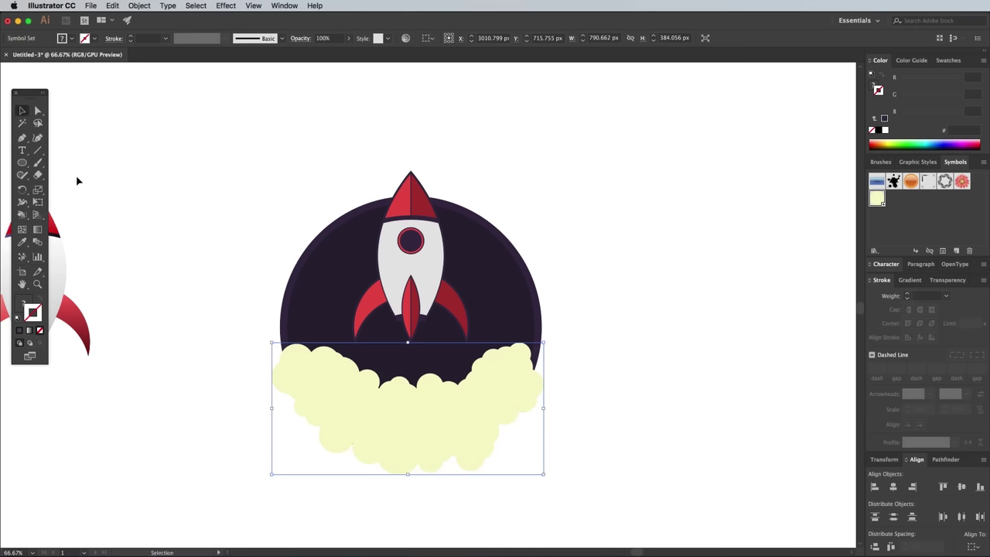
left_click(313, 301)
left_click(112, 5)
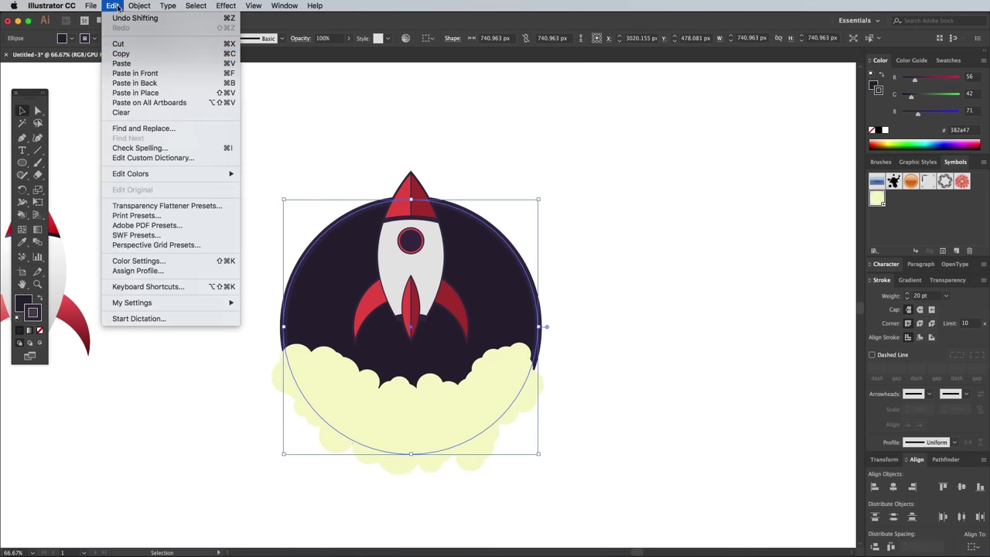
left_click(128, 53)
left_click(112, 6)
left_click(131, 71)
Step: Bring the circle copy to front and make a clipping mask with the cloud and rocket
right_click(337, 289)
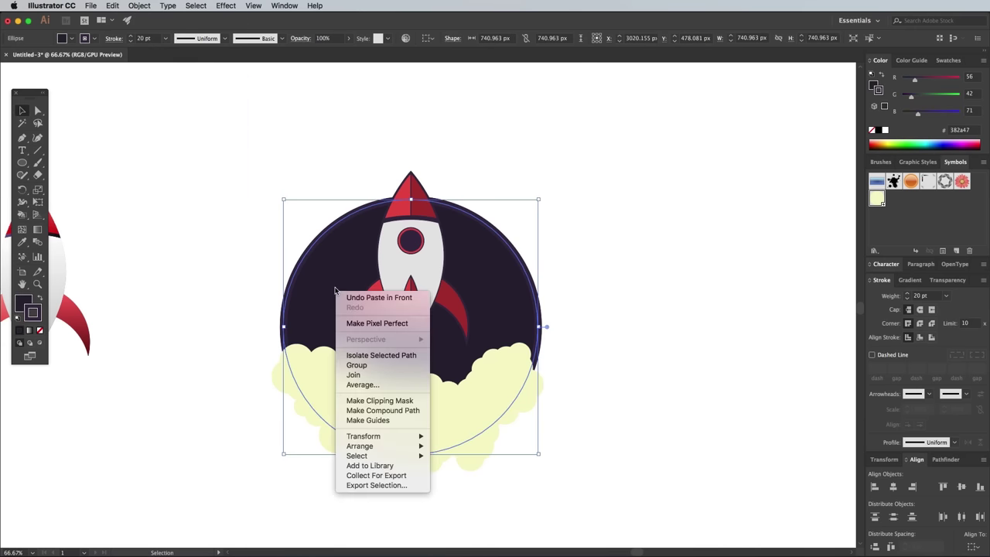
mouse_move(356, 445)
left_click(455, 447)
left_click(475, 467, "shift")
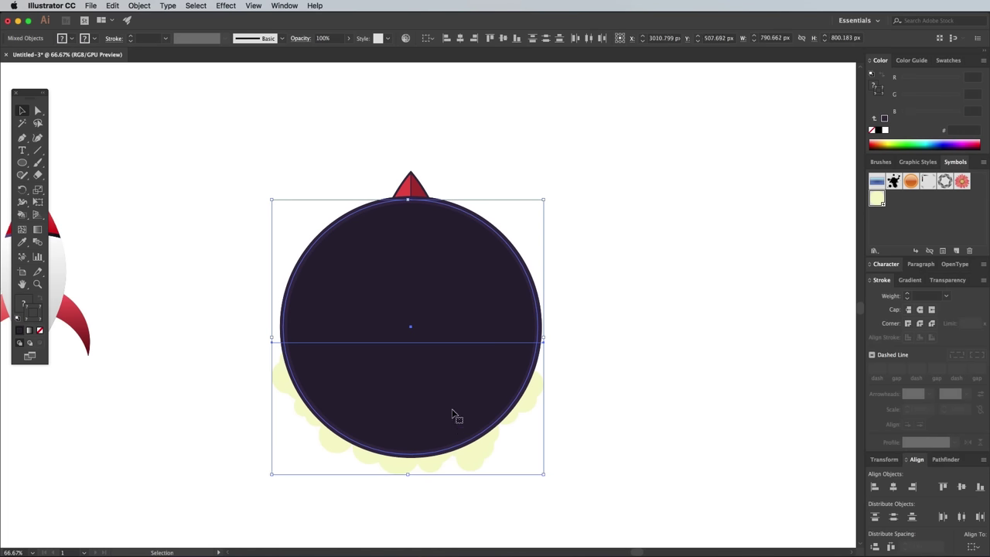
right_click(449, 393)
left_click(478, 462)
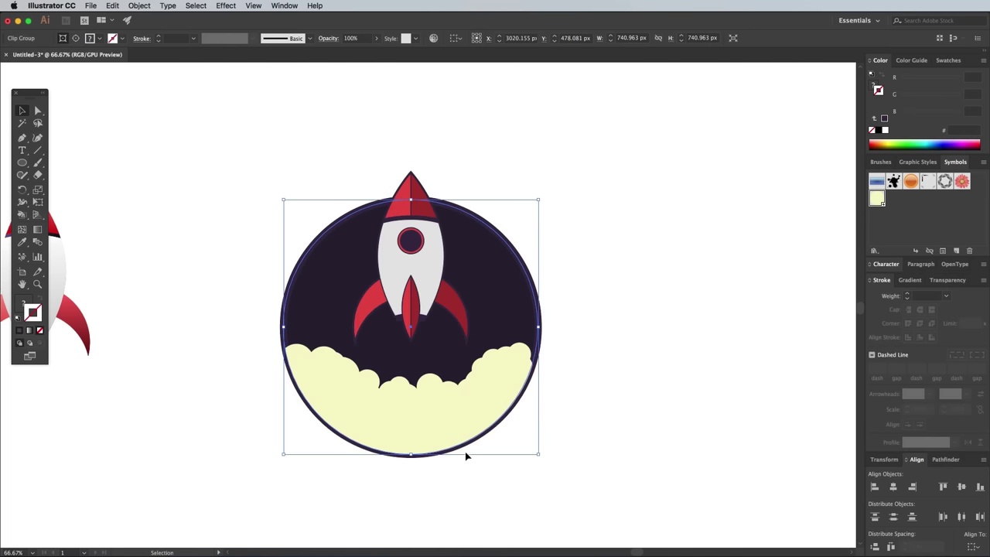
left_click(178, 237)
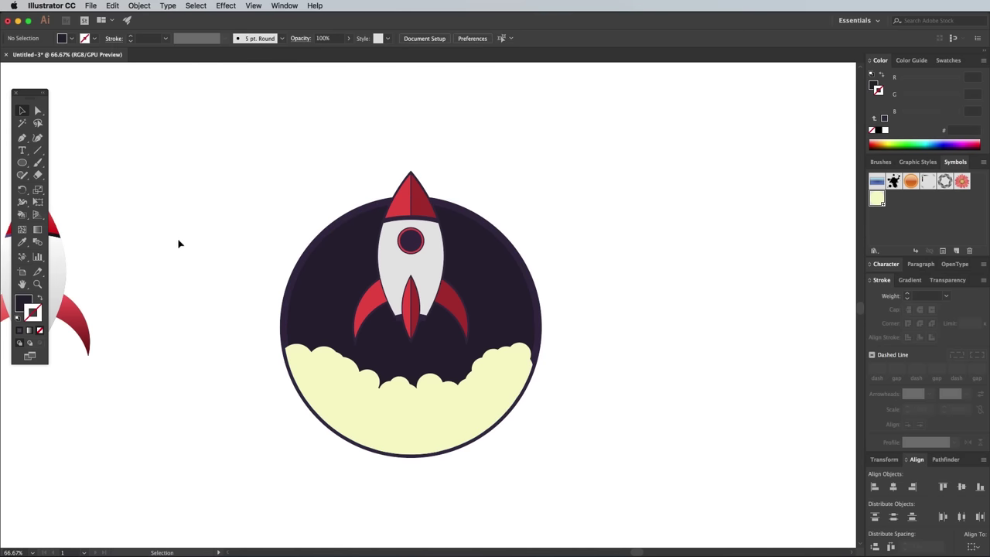
Step: Draw a pale-yellow rectangle about 76 × 225 px beneath the rocket's base
left_click_drag(178, 244, 487, 274)
left_click(155, 222)
left_click_drag(679, 314, 227, 256)
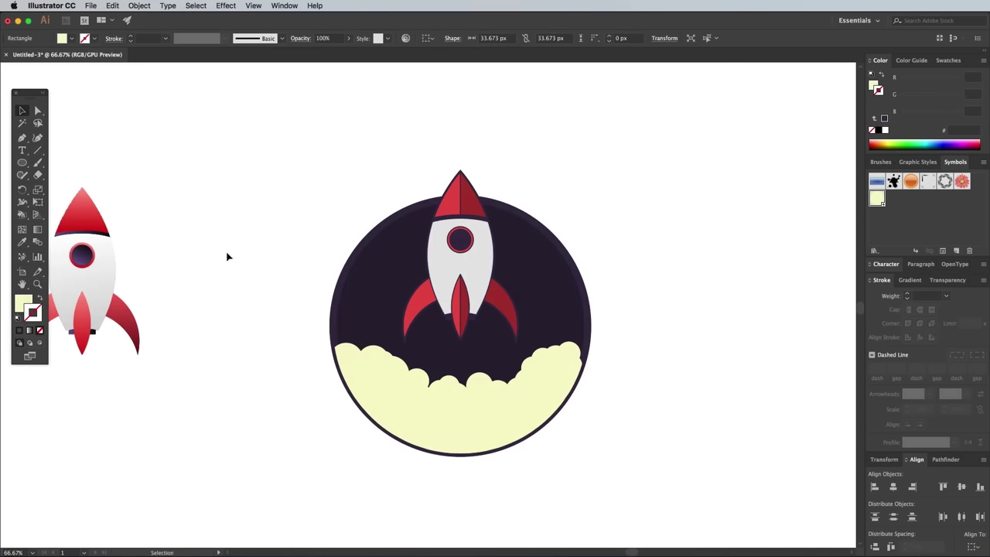
left_click(22, 163)
left_click_drag(447, 317, 474, 395)
key("v")
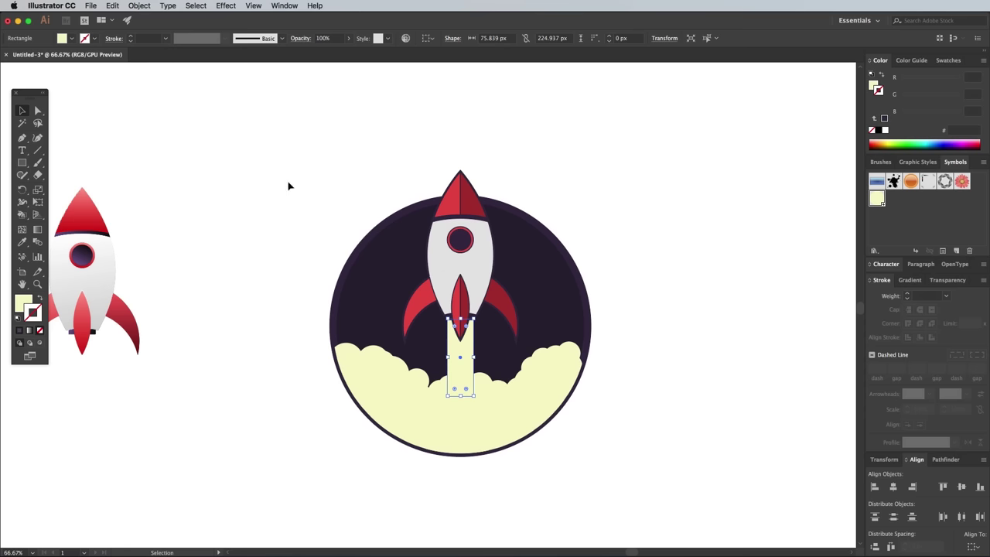
Step: Warp the rectangle with a Shell Lower envelope at 12% bend and 29% vertical distortion
left_click(139, 6)
mouse_move(169, 264)
left_click(247, 265)
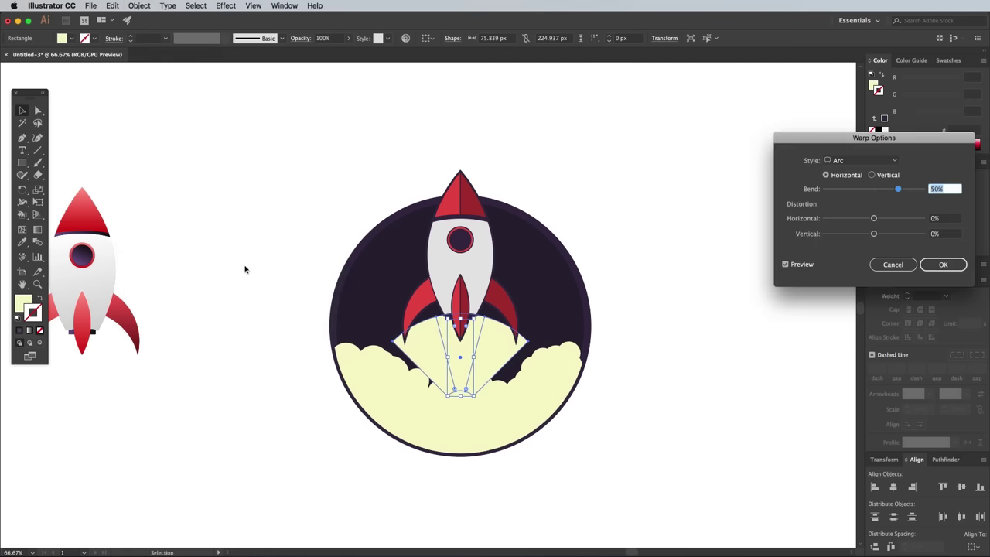
left_click_drag(790, 137, 616, 215)
left_click(676, 239)
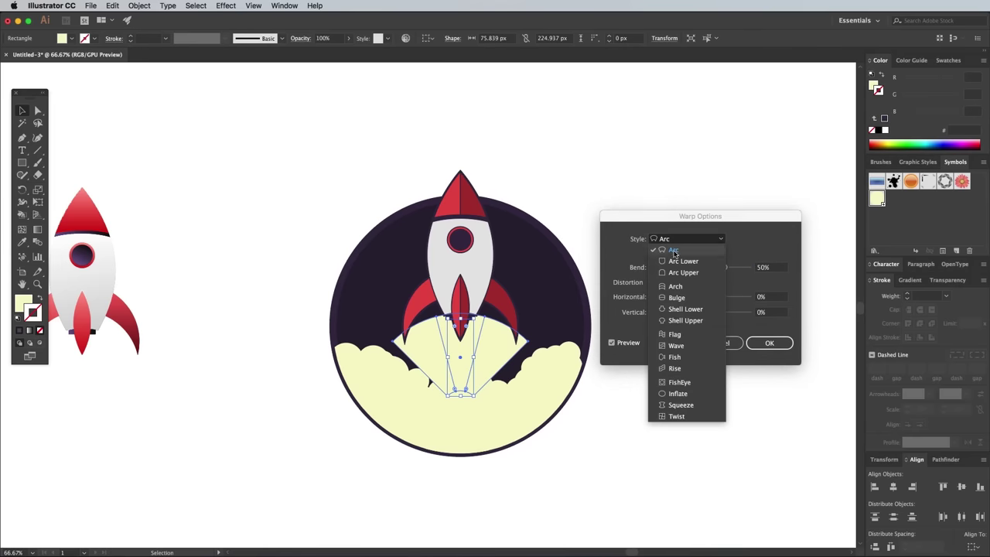
left_click(672, 310)
left_click_drag(724, 268, 714, 268)
left_click_drag(700, 312, 713, 312)
mouse_move(714, 268)
left_mouse_down()
mouse_move(723, 267)
mouse_move(708, 267)
left_mouse_up()
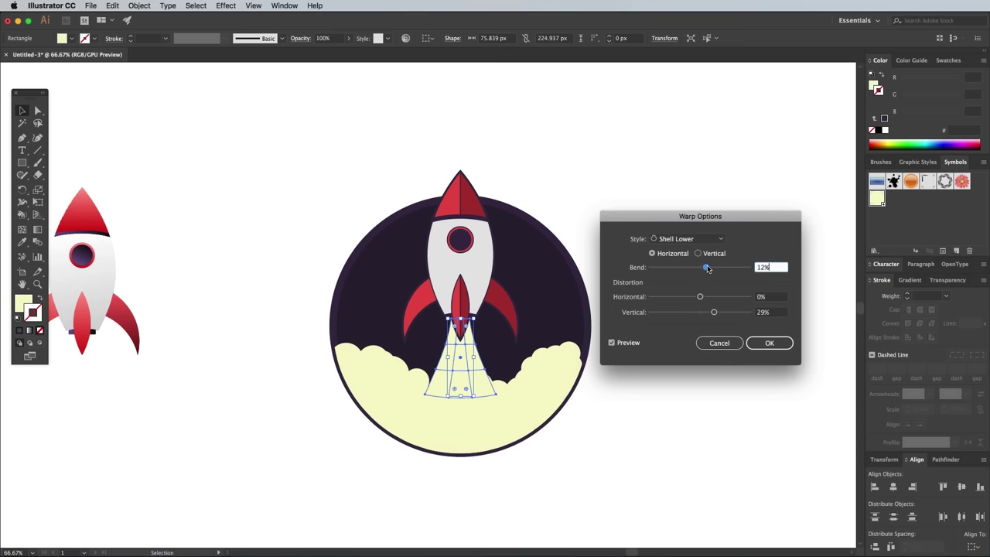
left_click(778, 341)
left_click(703, 318)
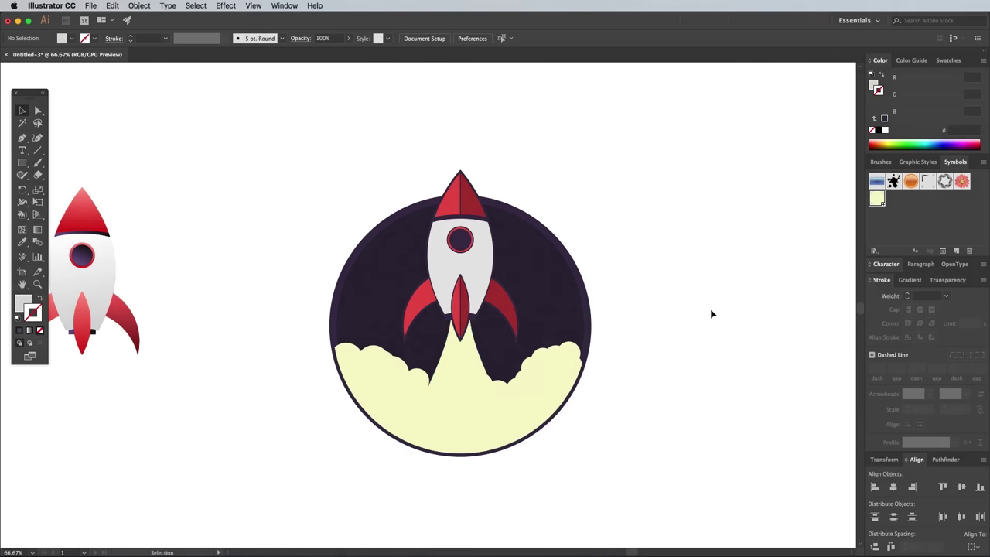